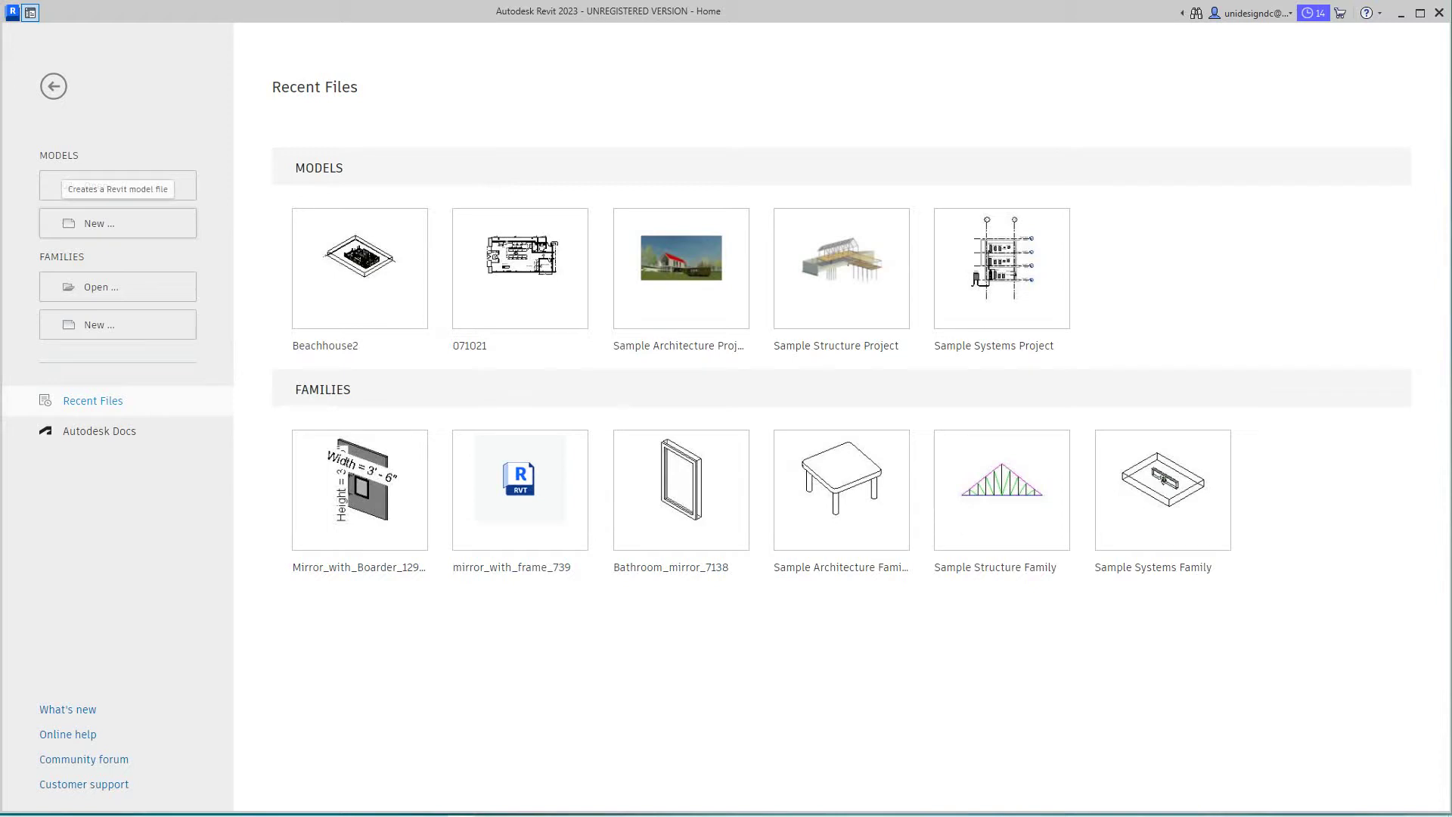
# Step: Create a new project from the Imperial-Systems Template
pyautogui.click(117, 223)
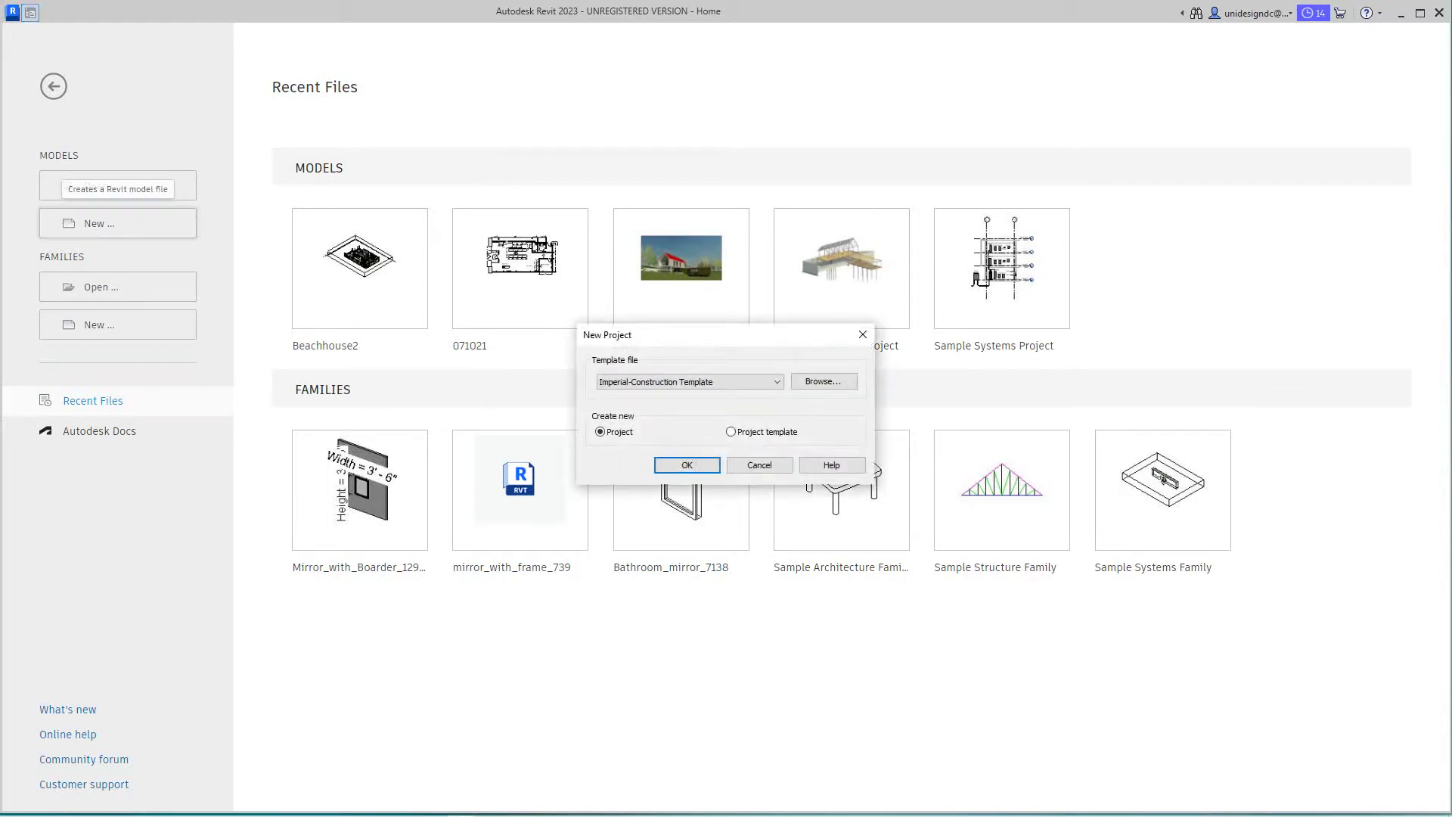
pyautogui.click(692, 382)
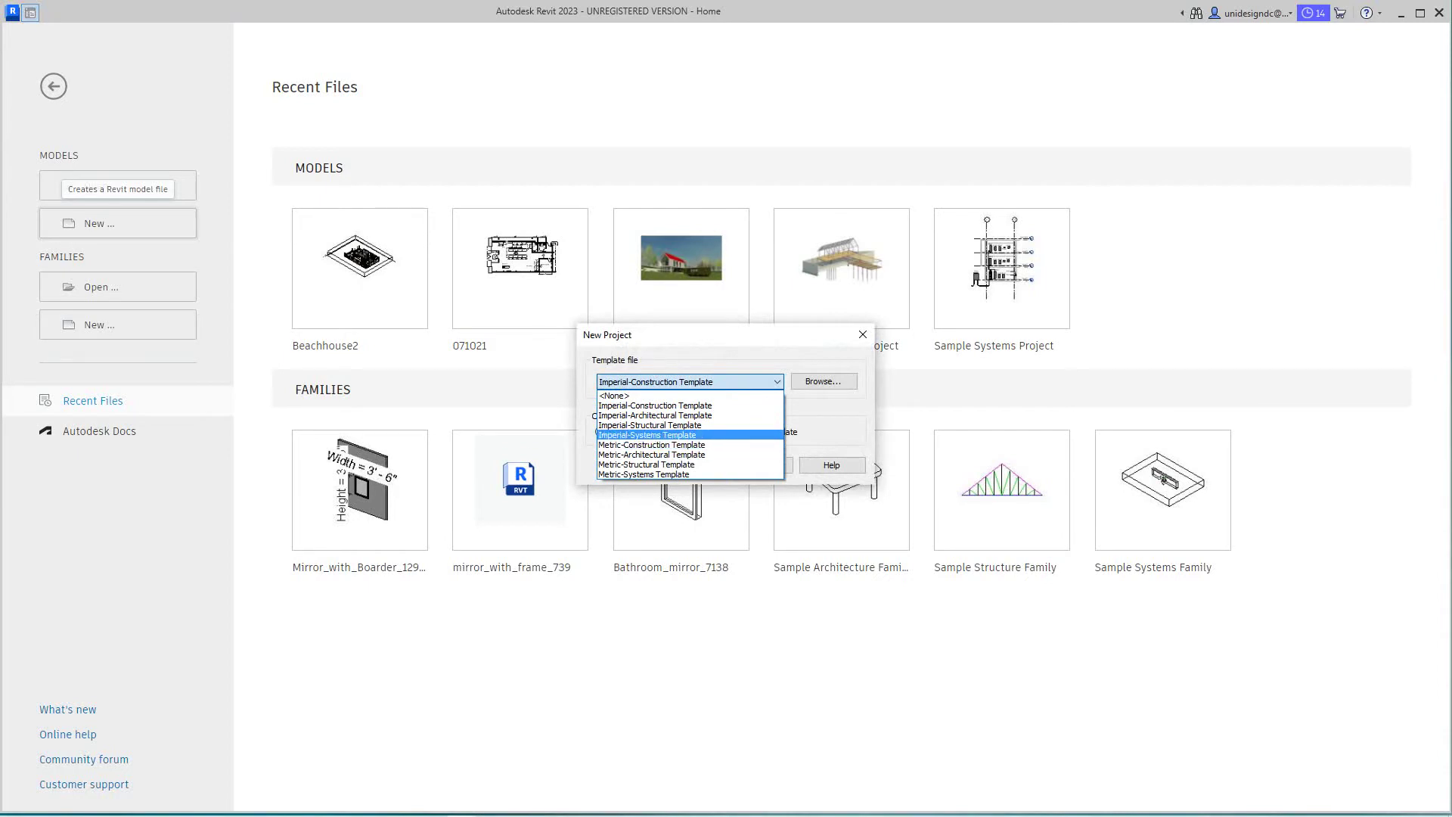
pyautogui.click(665, 435)
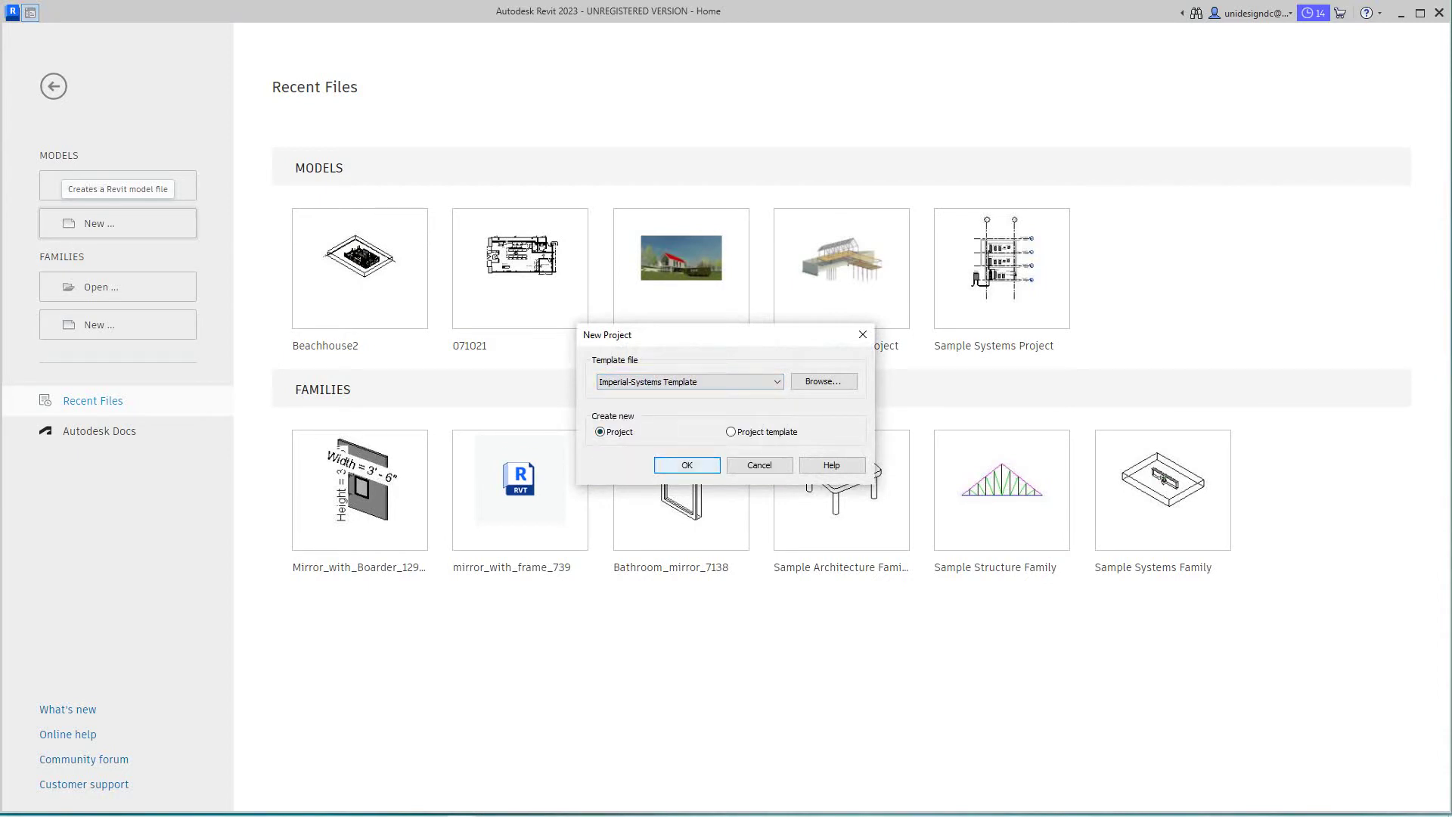
pyautogui.press('Return')
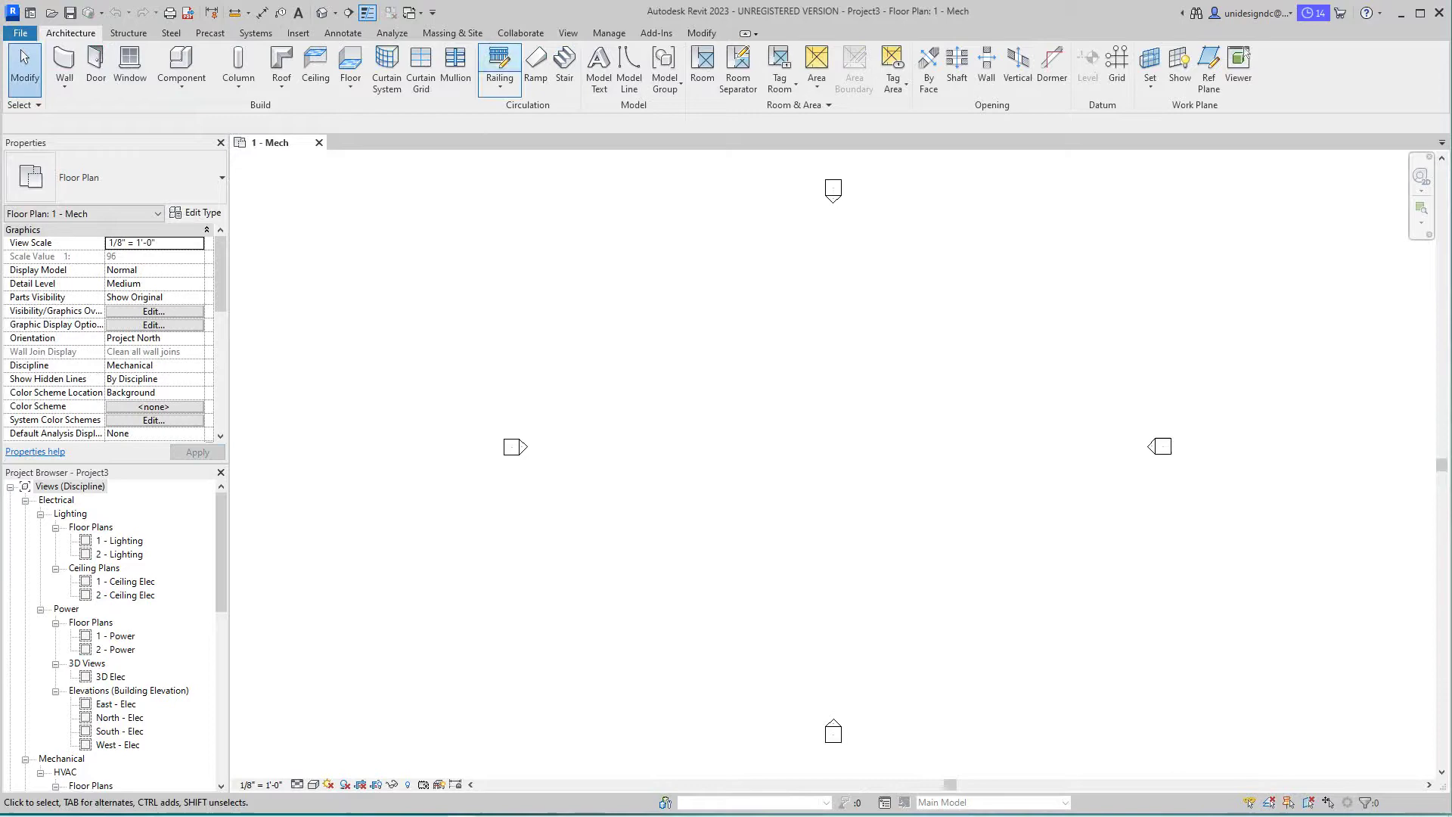
# Step: Link the Revit model Beachhouse2.rvt into the project with Auto - Internal Origin to Internal Origin positioning
pyautogui.click(298, 32)
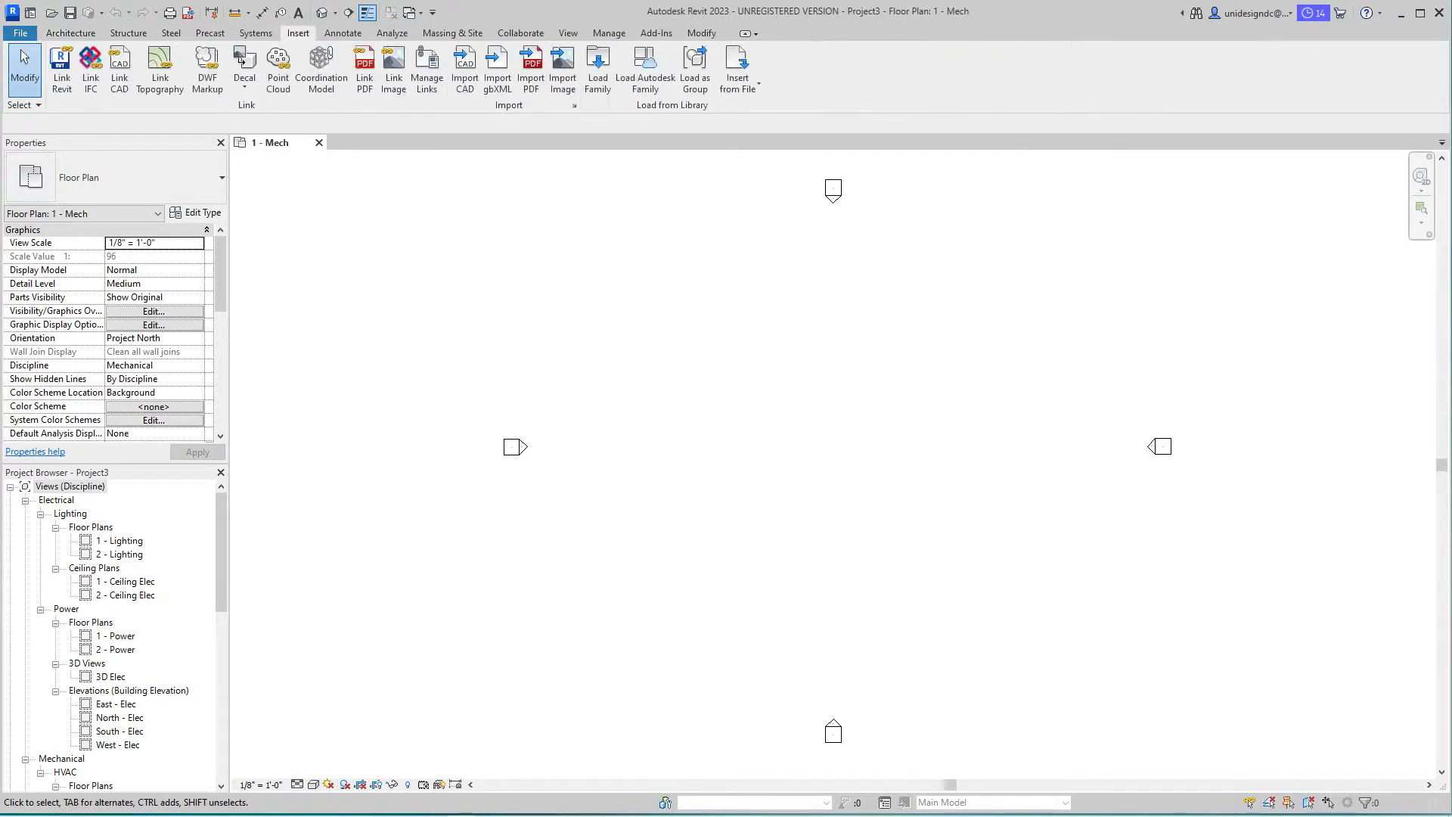
pyautogui.click(62, 67)
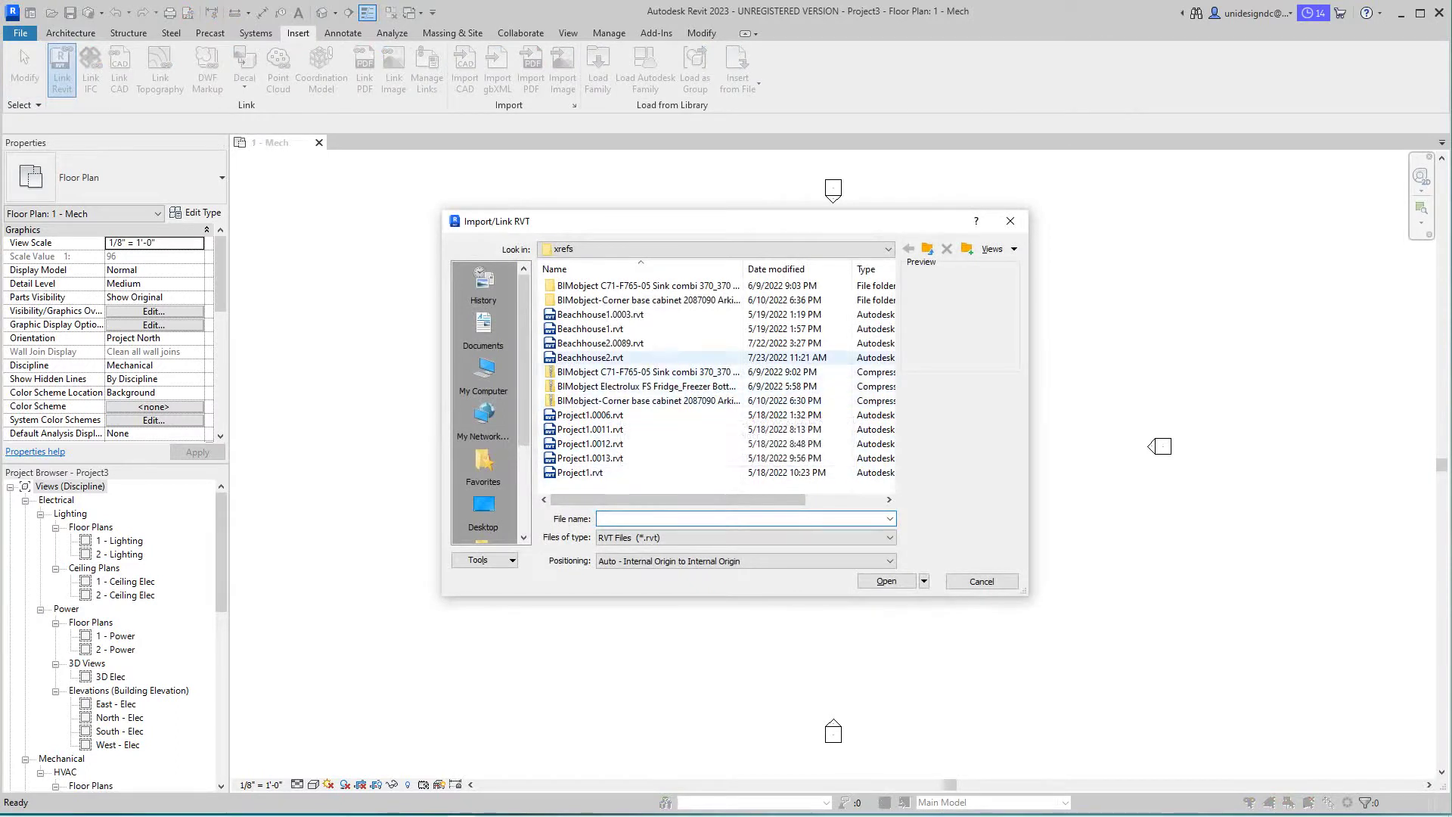
pyautogui.click(590, 357)
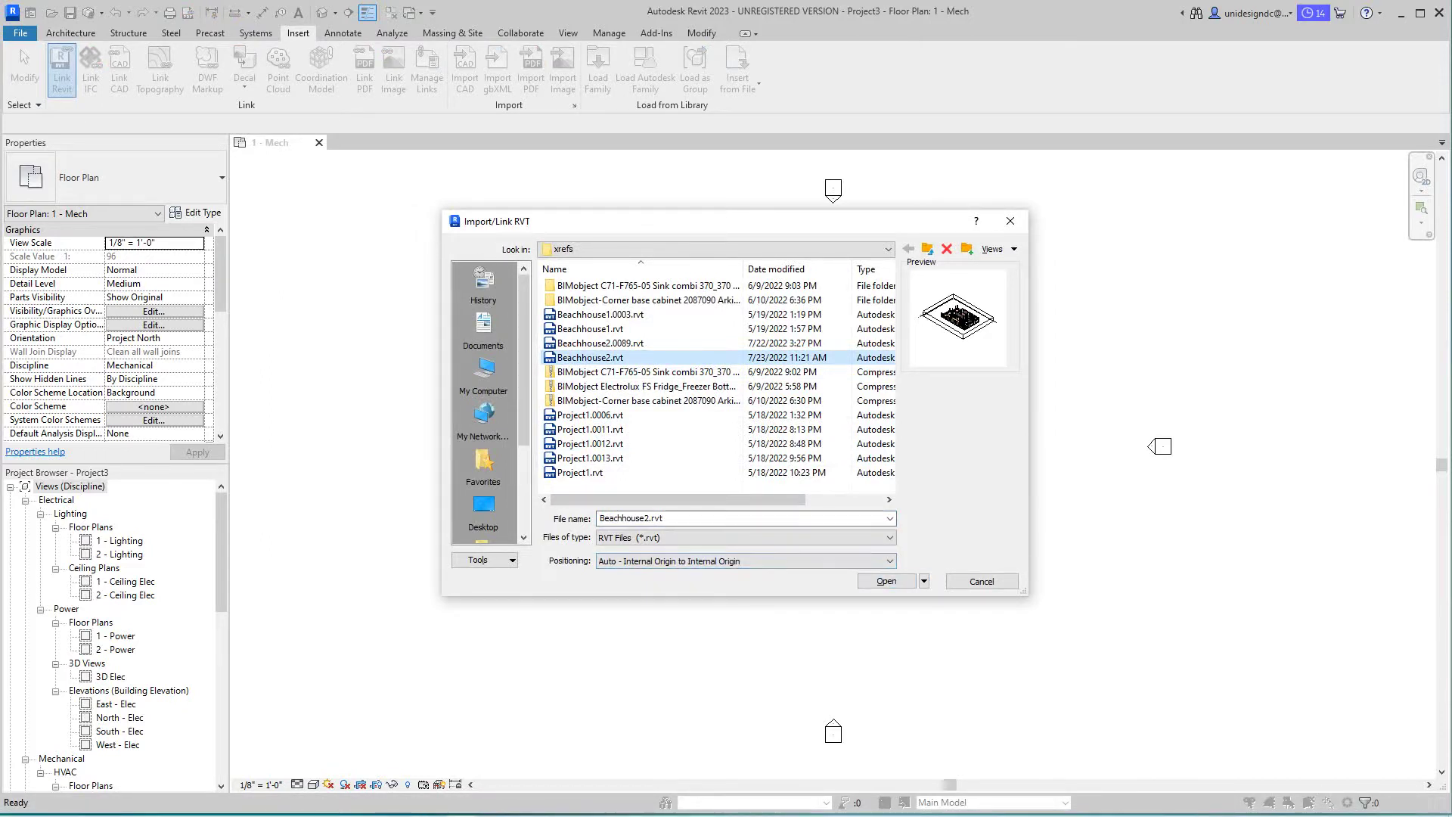
pyautogui.click(887, 581)
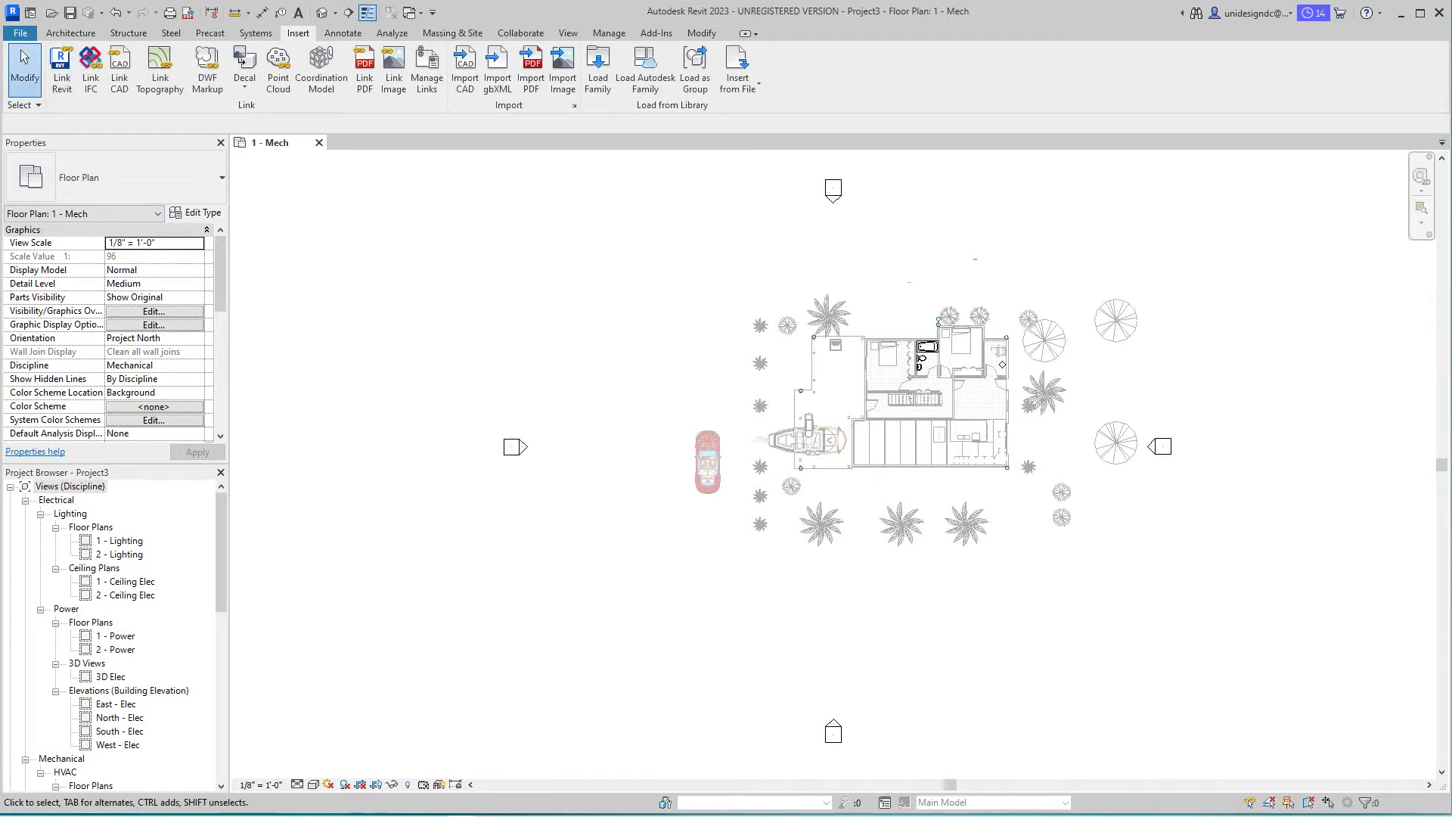
# Step: Examine the linked beach house in the 1 - Mech floor plan, including its rooms, furniture and surrounding planting
pyautogui.scroll(4, 1077, 270)
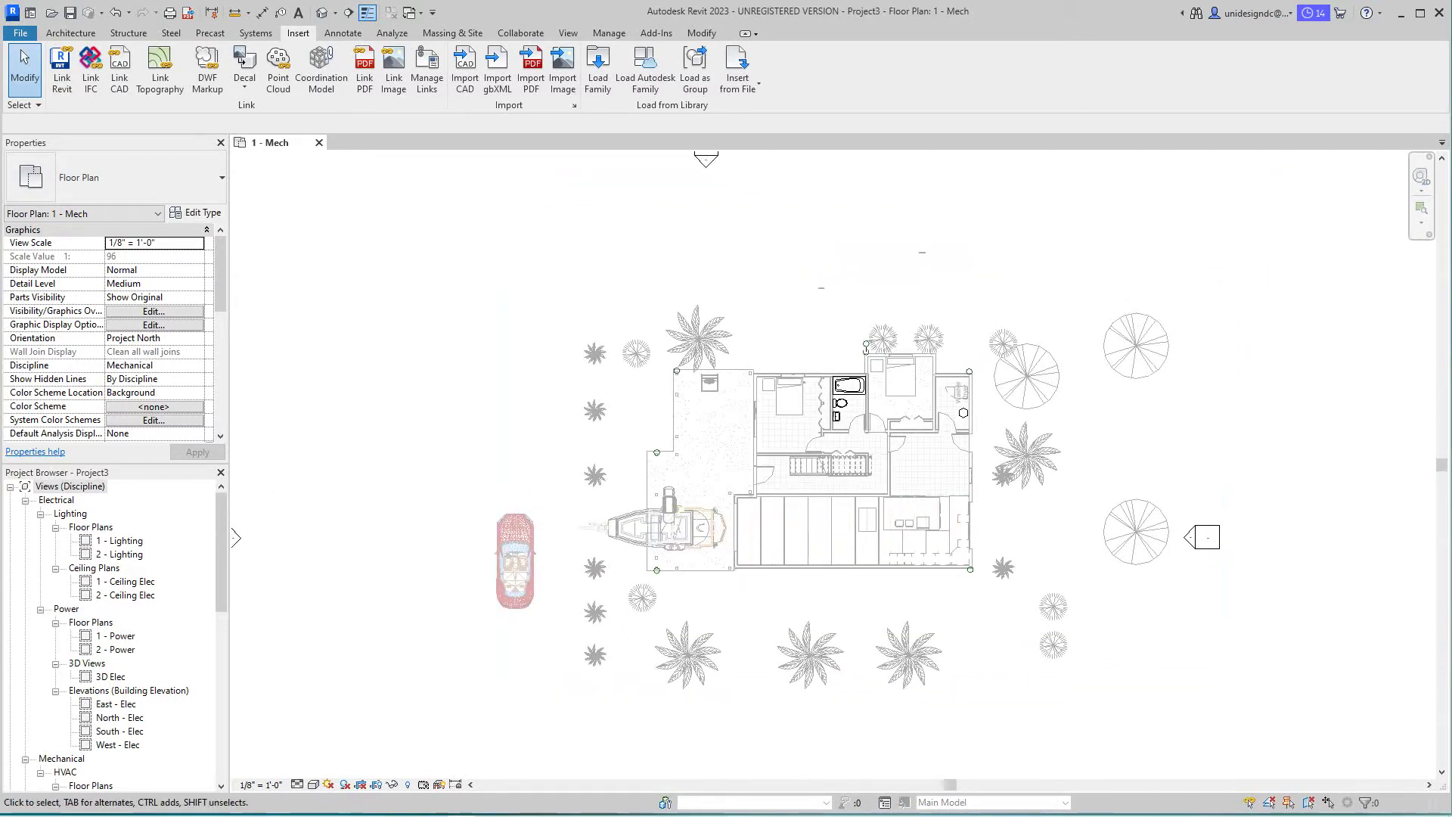
pyautogui.scroll(5, 974, 401)
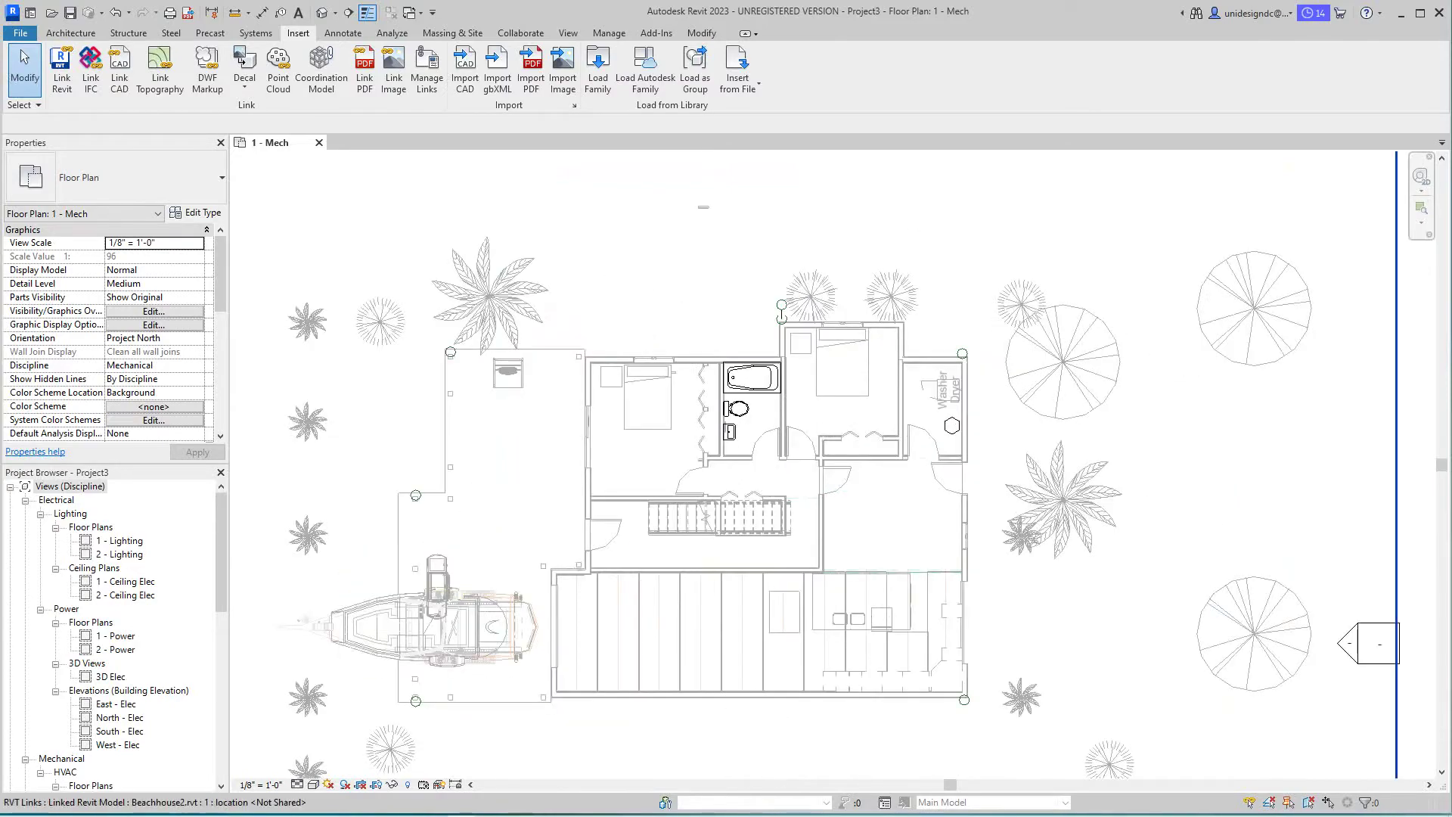
pyautogui.scroll(-5, 936, 442)
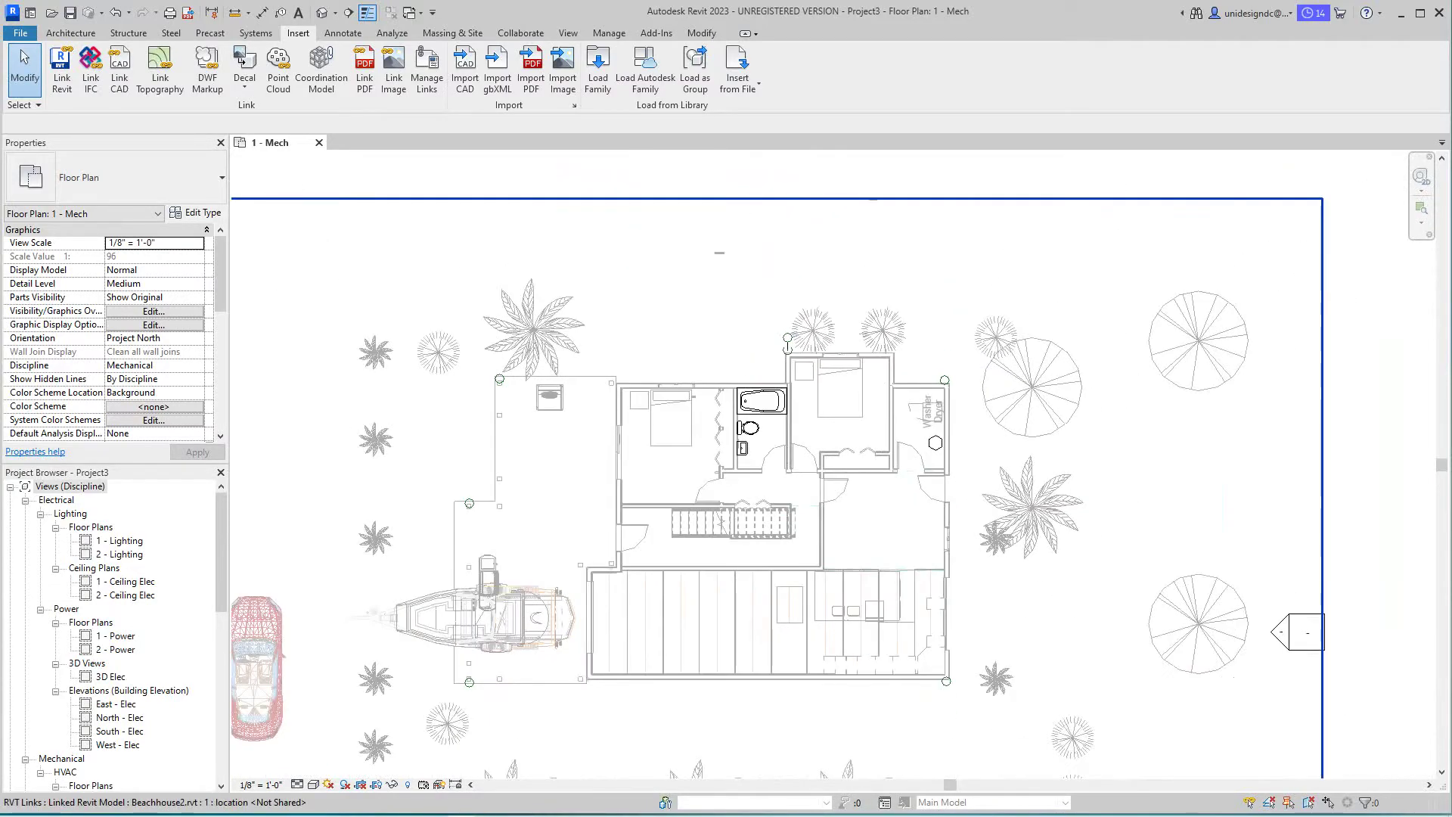
pyautogui.moveTo(922, 459); pyautogui.dragTo(932, 437, button='middle')
pyautogui.scroll(-2, 932, 436)
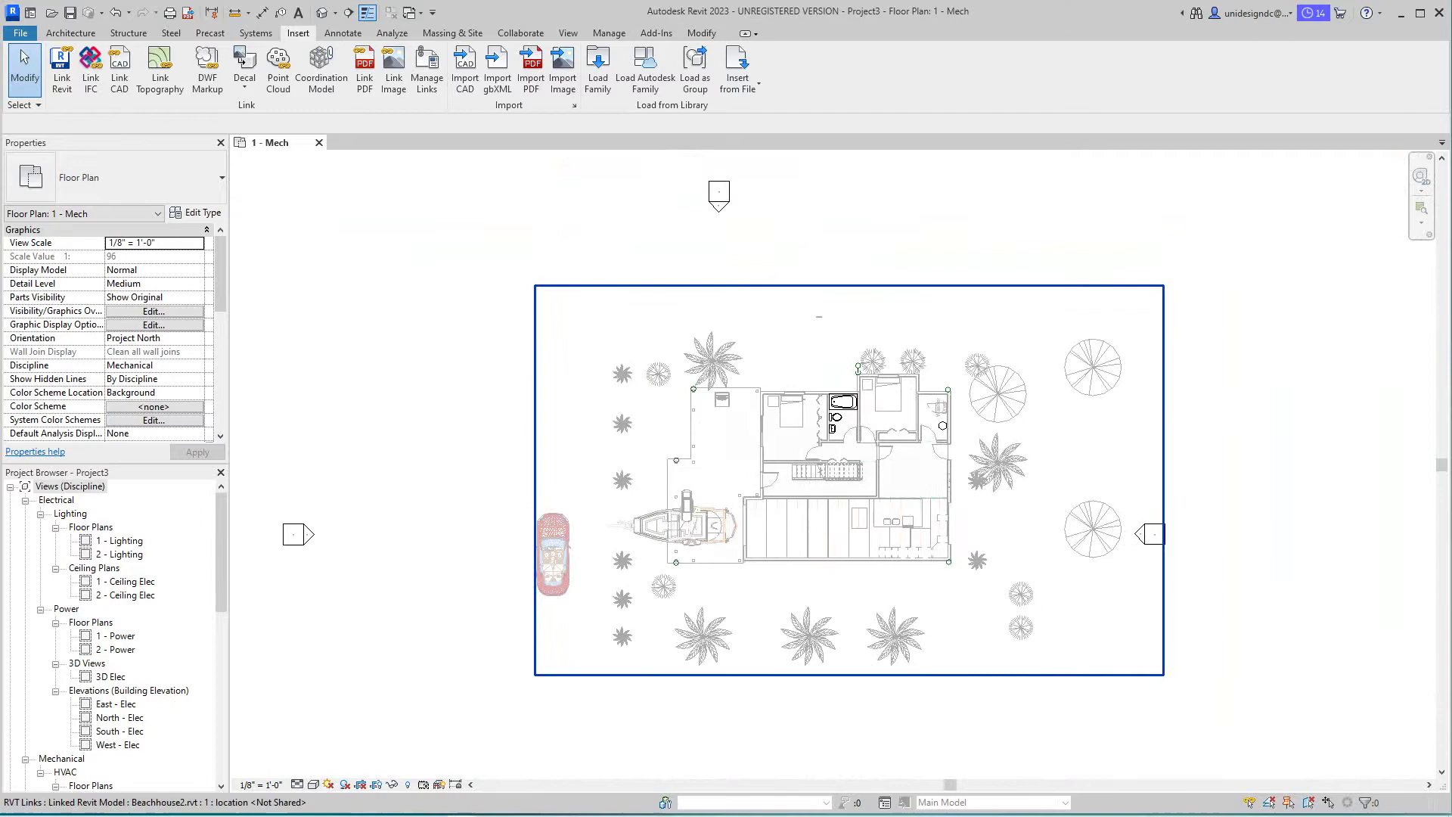
pyautogui.scroll(2, 932, 436)
pyautogui.scroll(-4, 1279, 424)
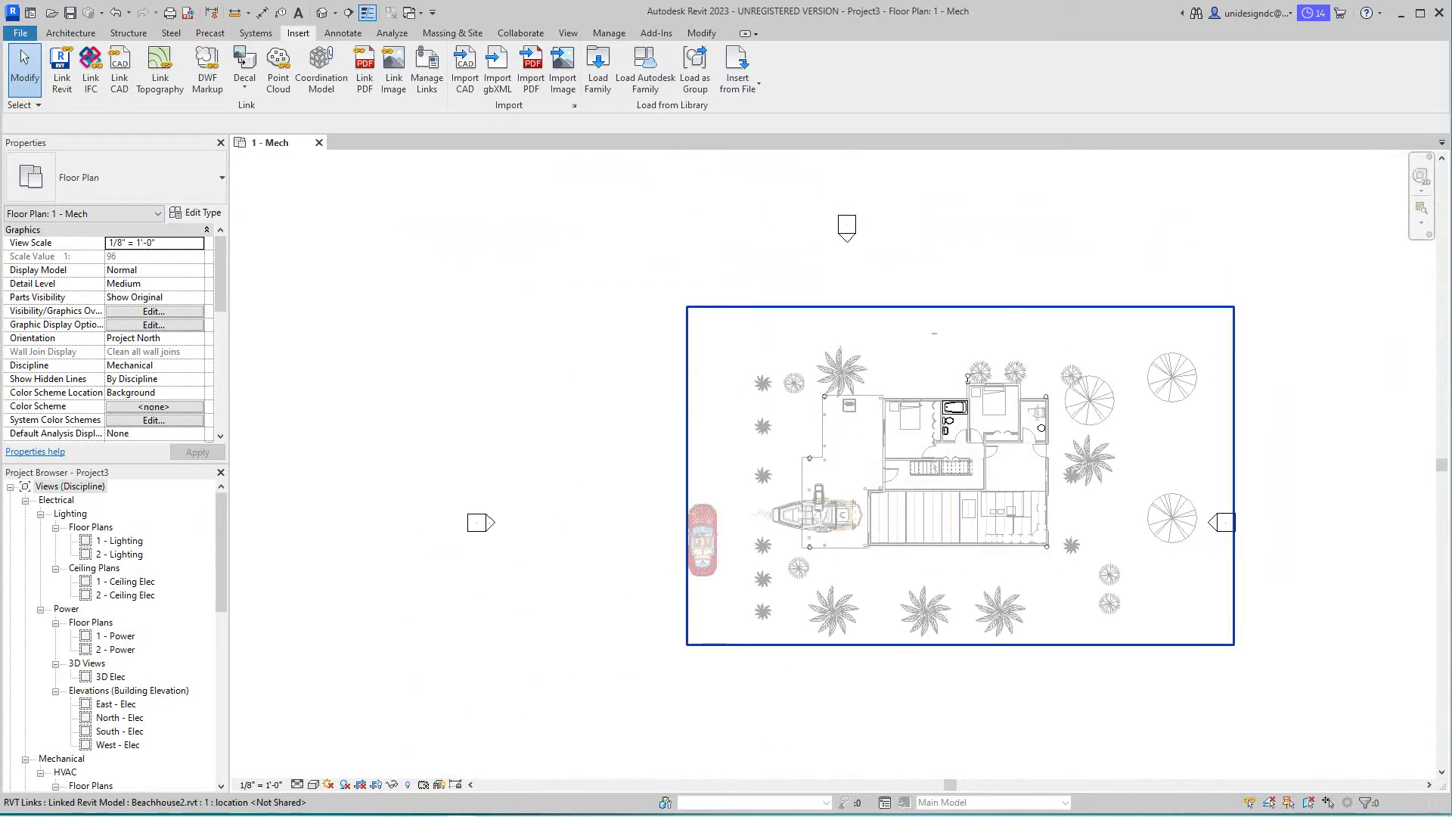
pyautogui.moveTo(1127, 474); pyautogui.dragTo(1012, 500, button='middle')
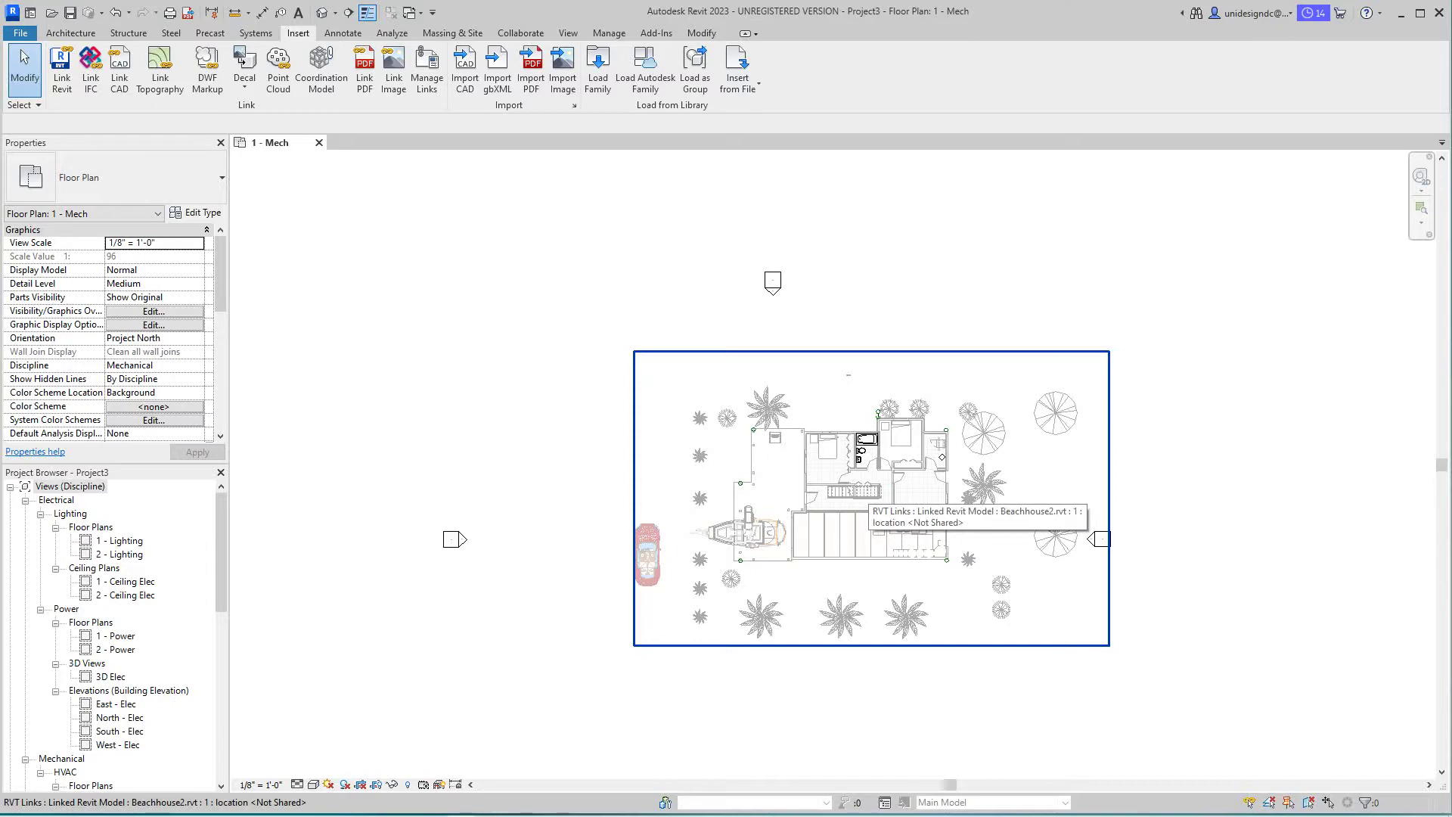
# Step: Turn off the Furniture and Furniture Systems model categories in the visibility overrides of the 1 - Mech floor plan
pyautogui.press('v')
pyautogui.press('g')
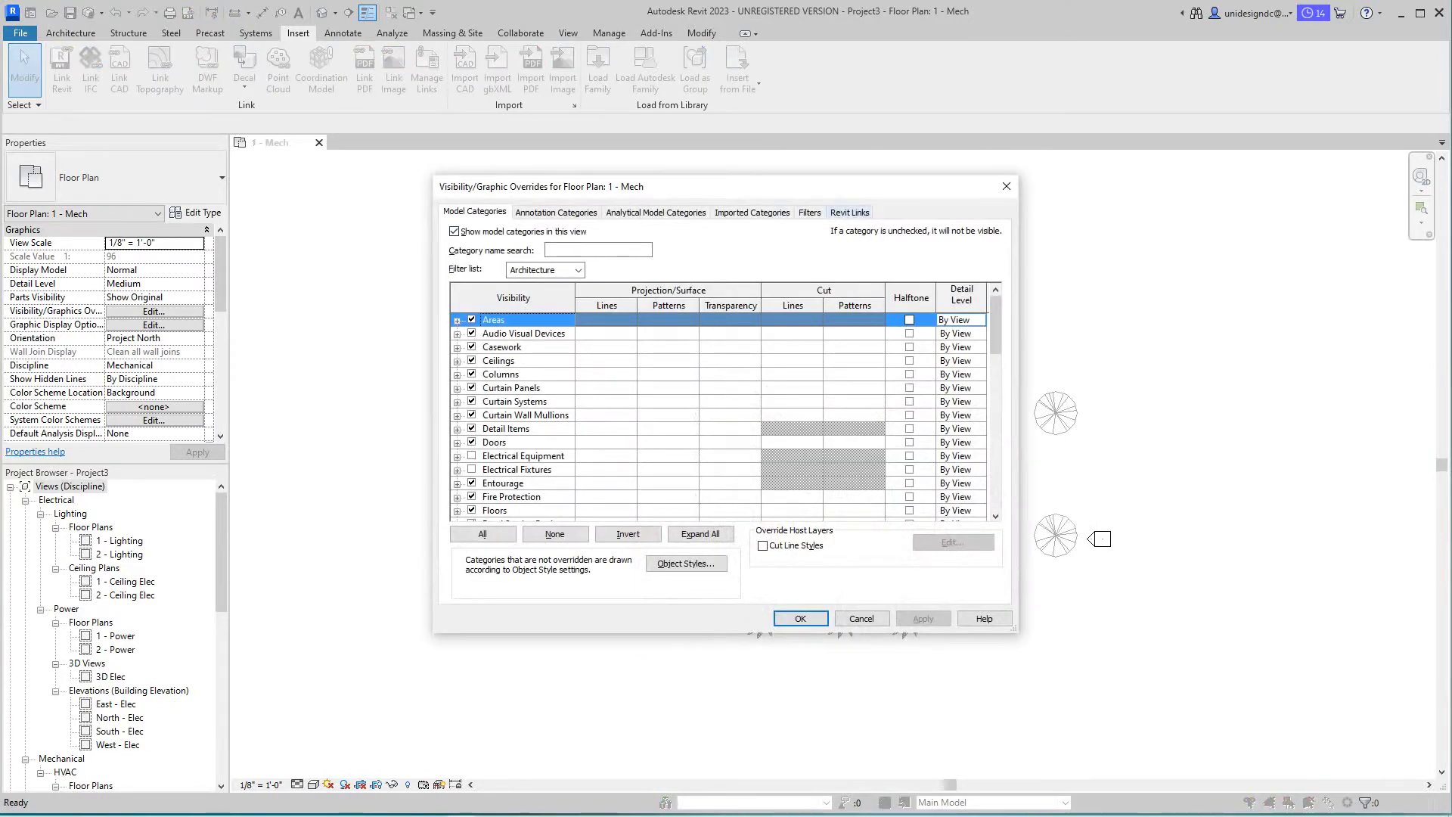
pyautogui.click(849, 212)
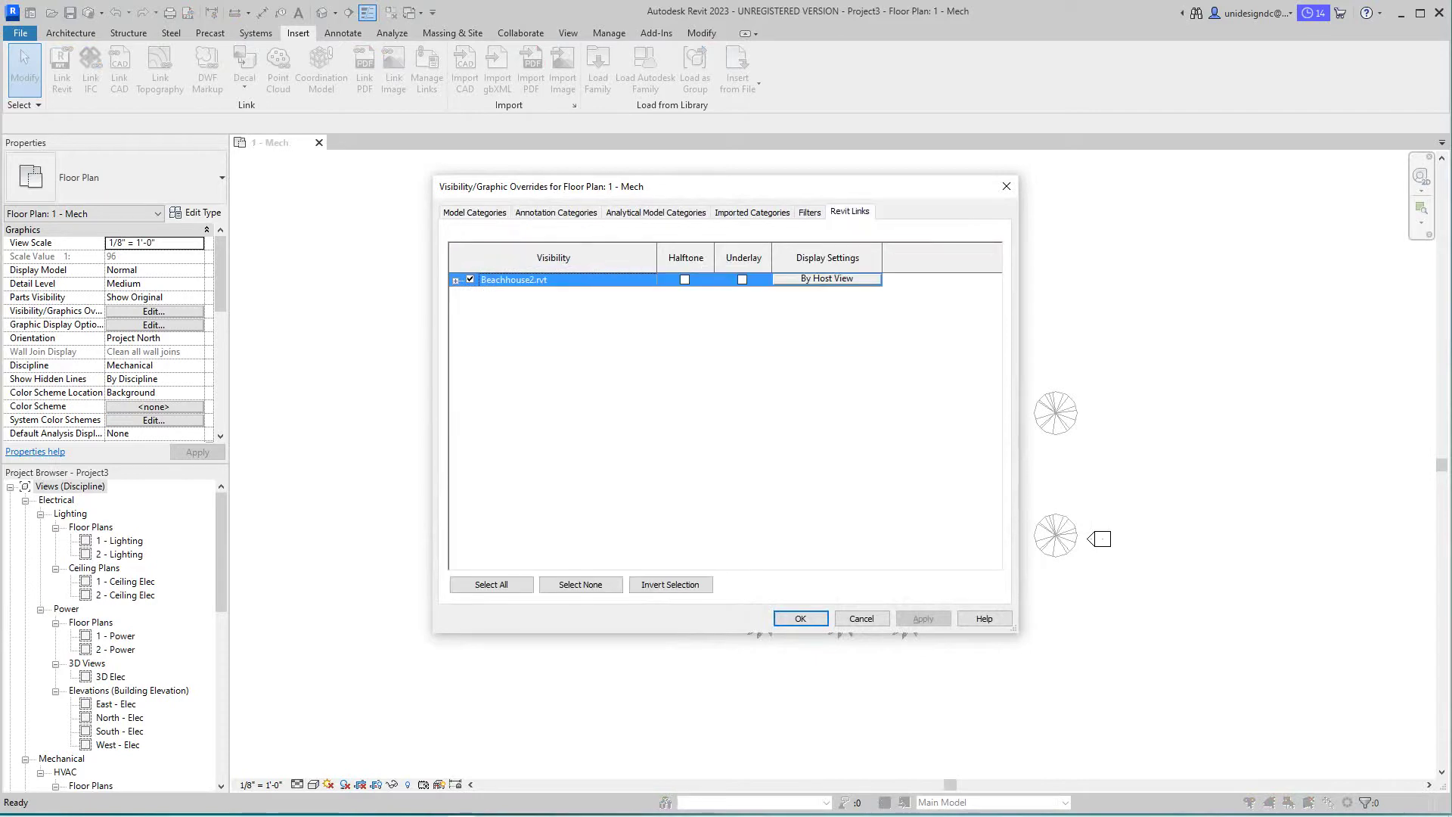
pyautogui.click(475, 213)
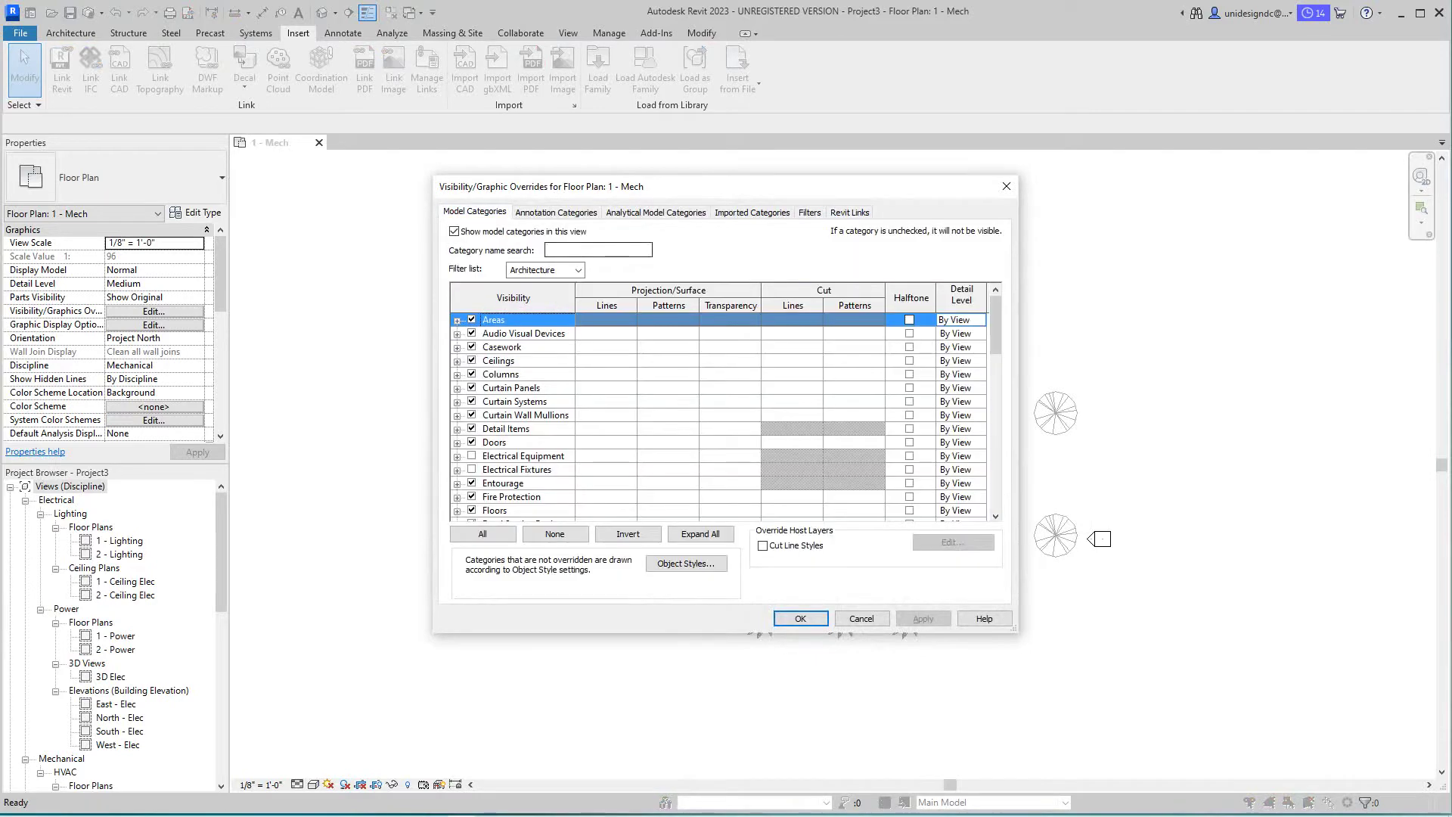
pyautogui.scroll(-1, 719, 416)
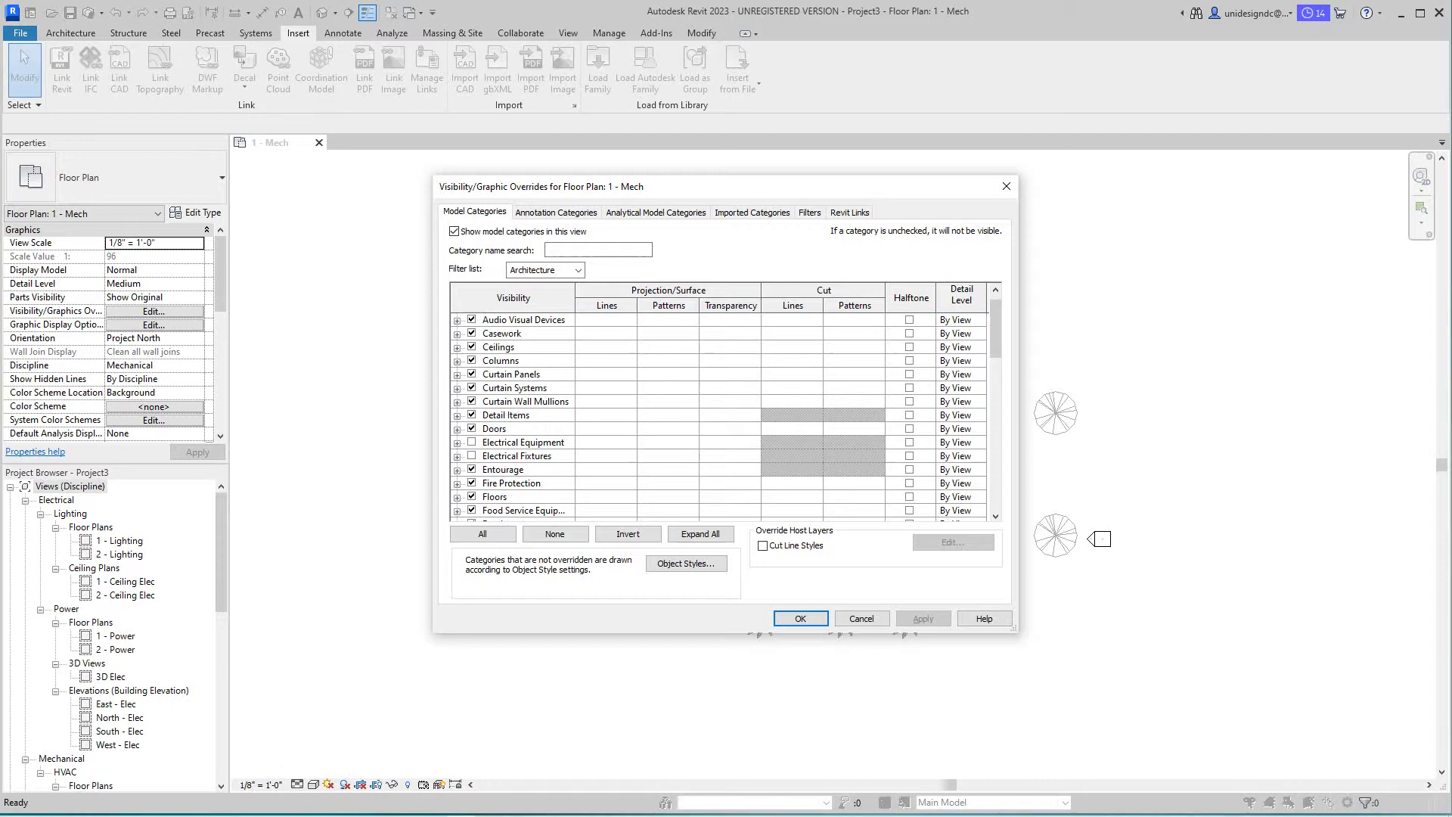
pyautogui.scroll(-4, 718, 415)
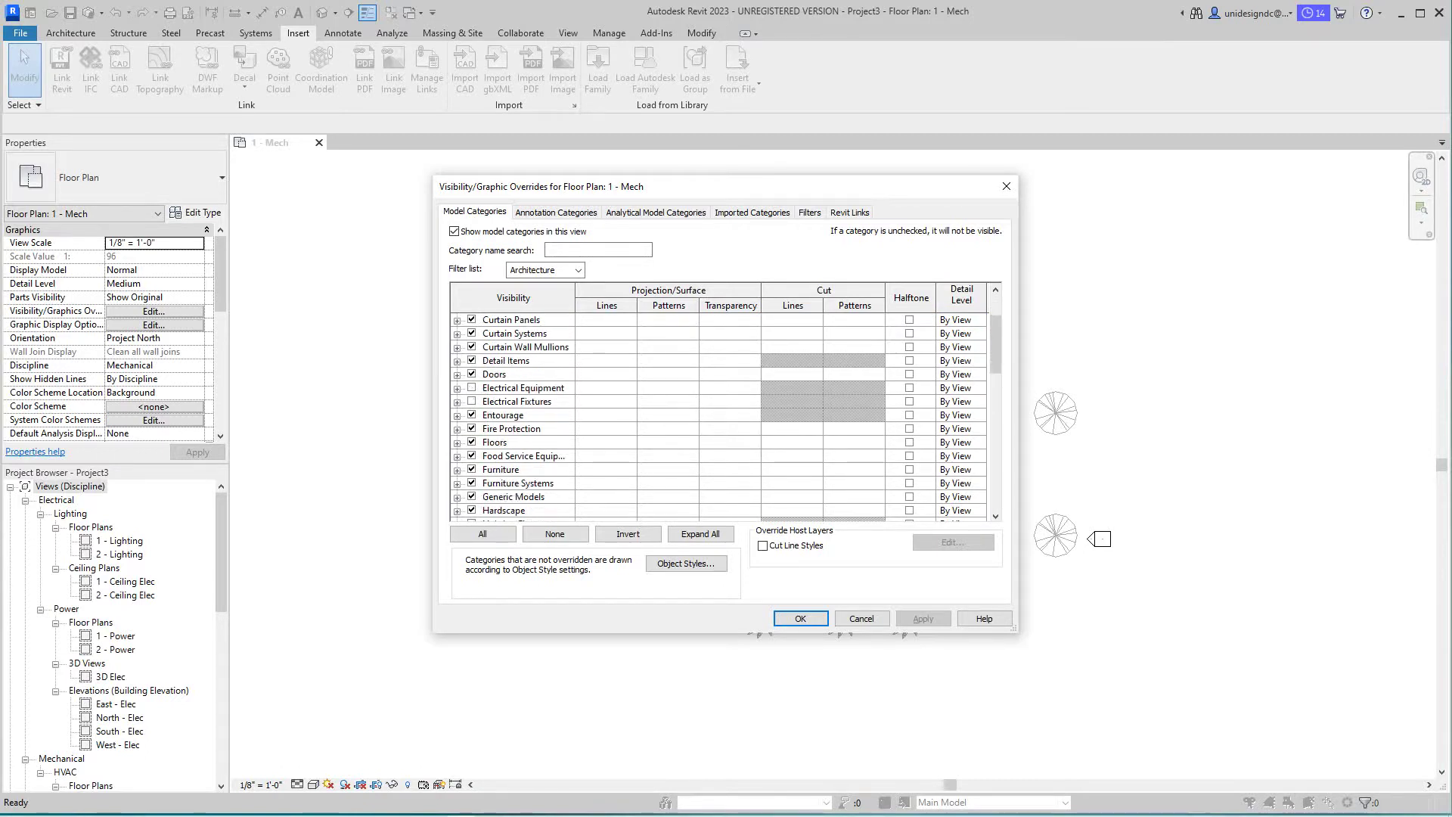
pyautogui.click(472, 469)
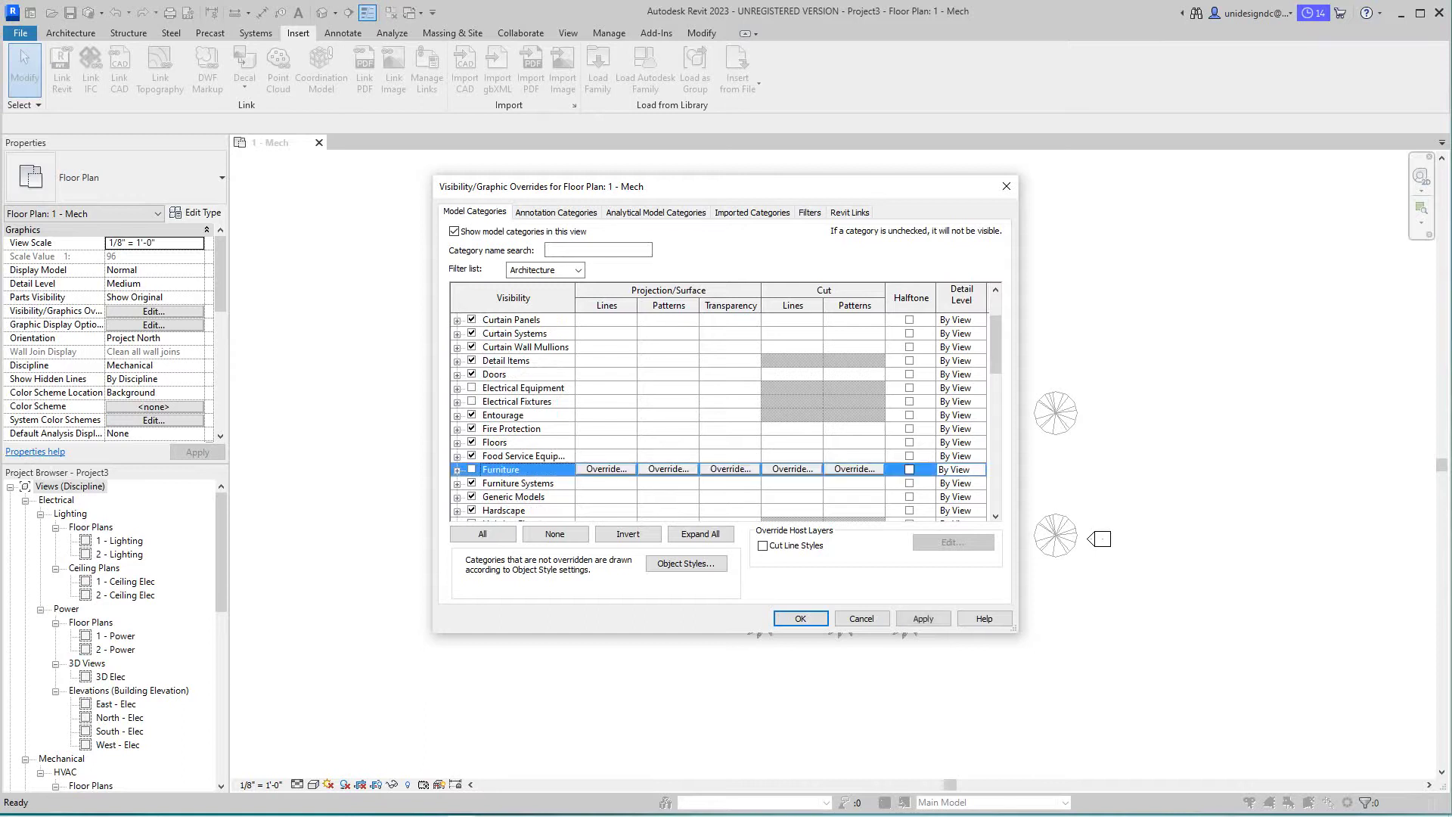
pyautogui.click(472, 483)
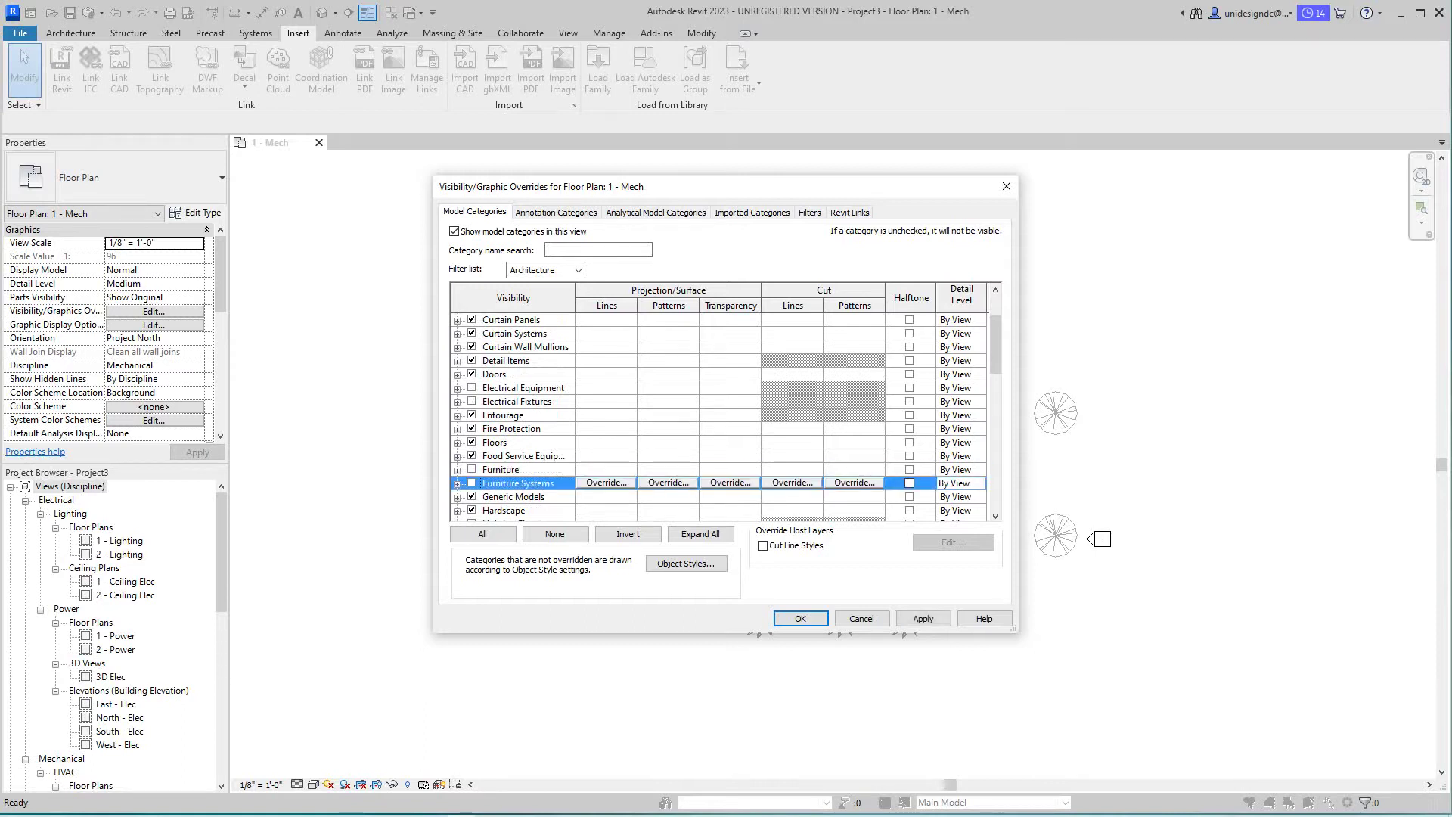
# Step: Turn off the Planting and Parking model categories as well and apply the visibility overrides to the plan
pyautogui.scroll(-5, 719, 416)
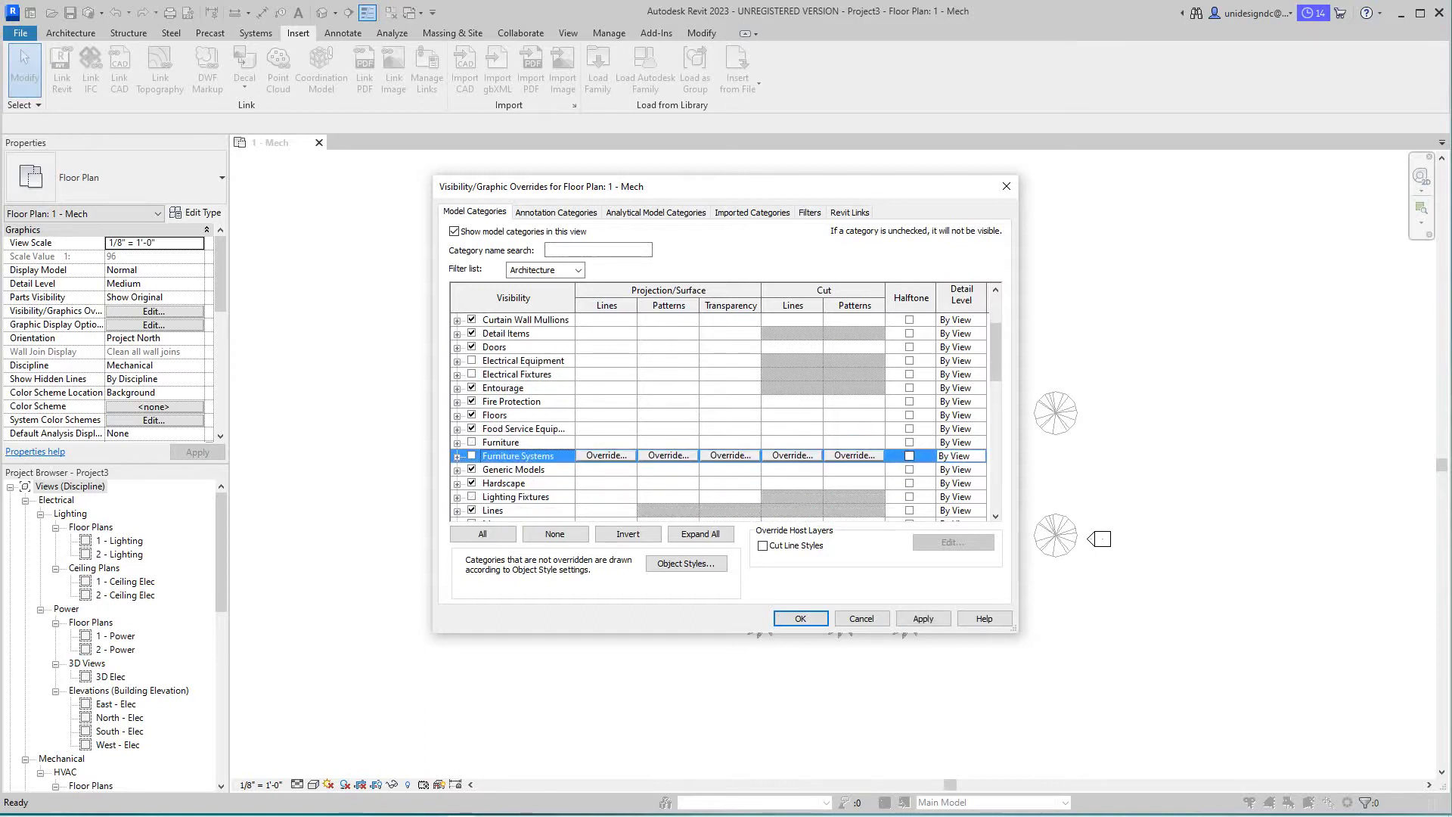
pyautogui.scroll(-5, 719, 416)
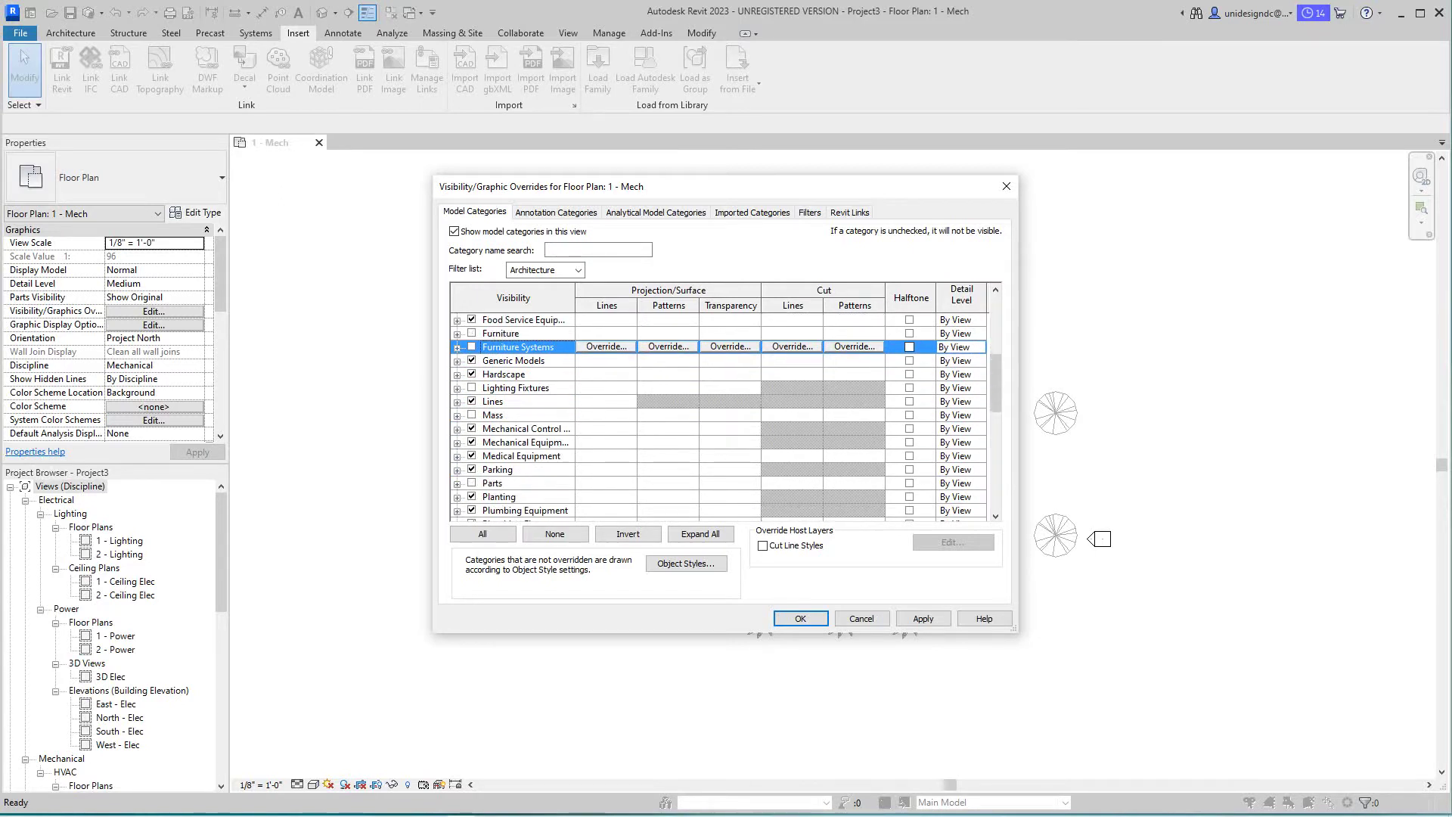
pyautogui.click(472, 496)
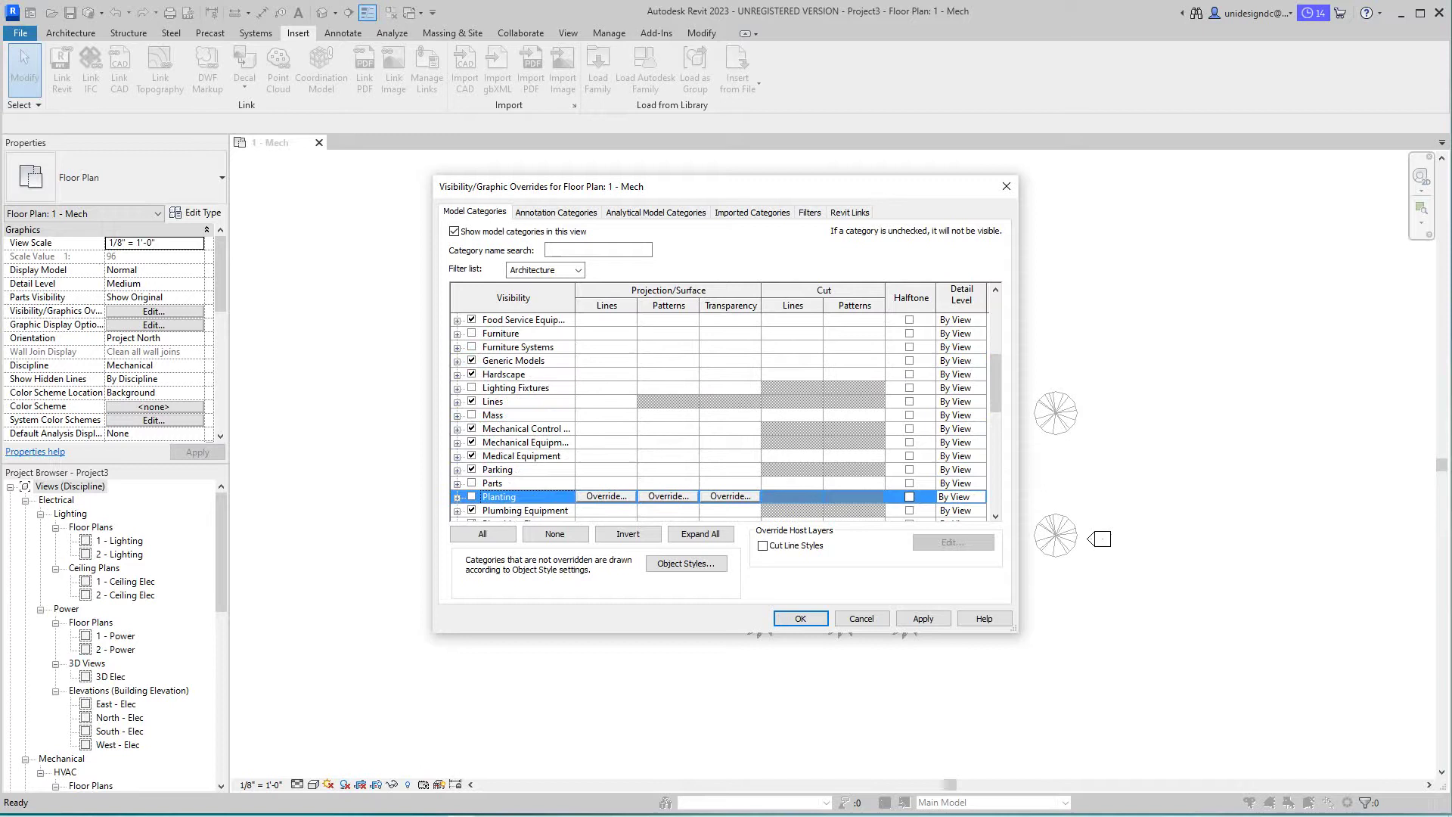
pyautogui.click(472, 469)
pyautogui.scroll(-8, 472, 469)
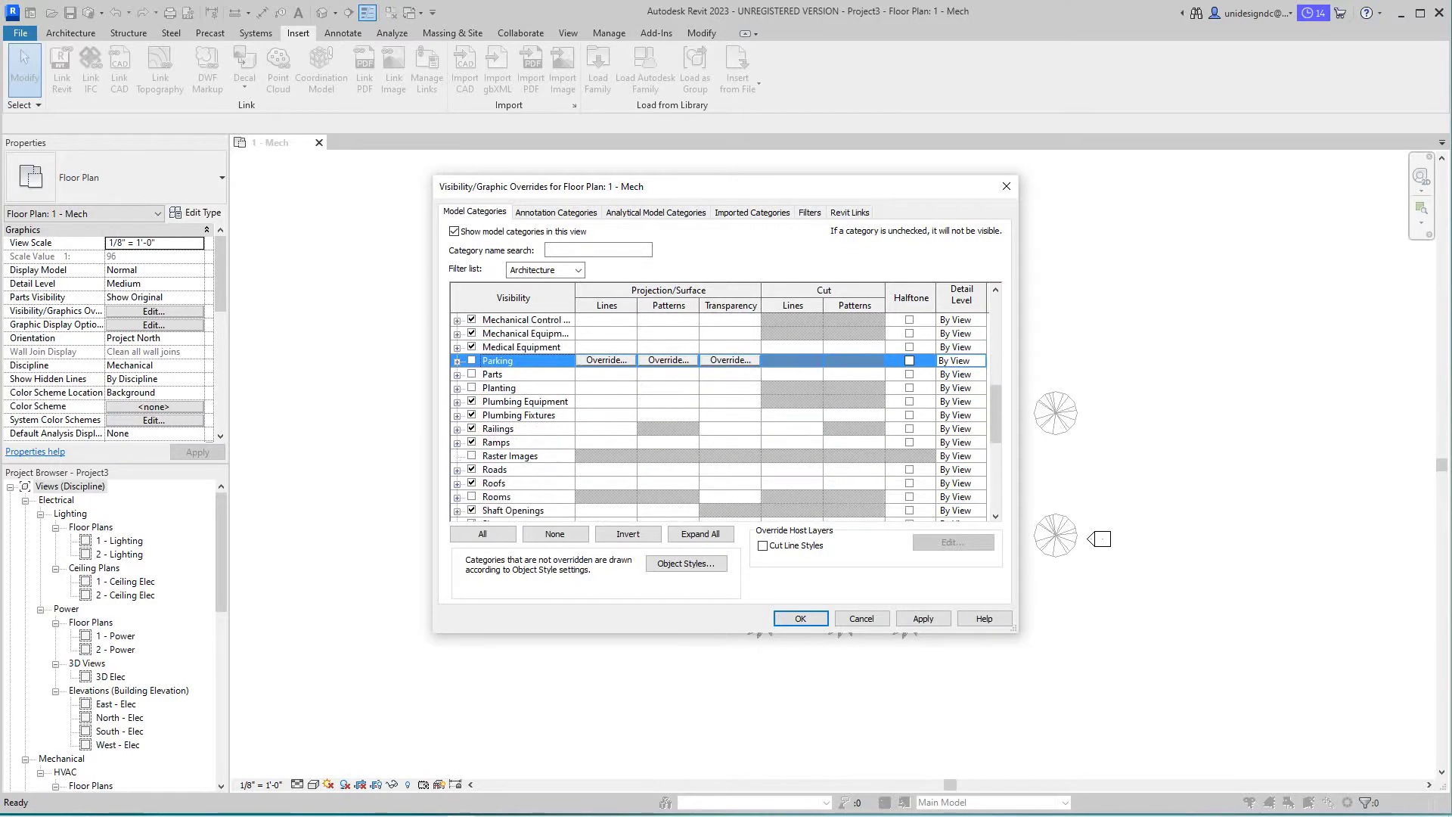
pyautogui.scroll(-5, 719, 416)
pyautogui.scroll(-3, 718, 416)
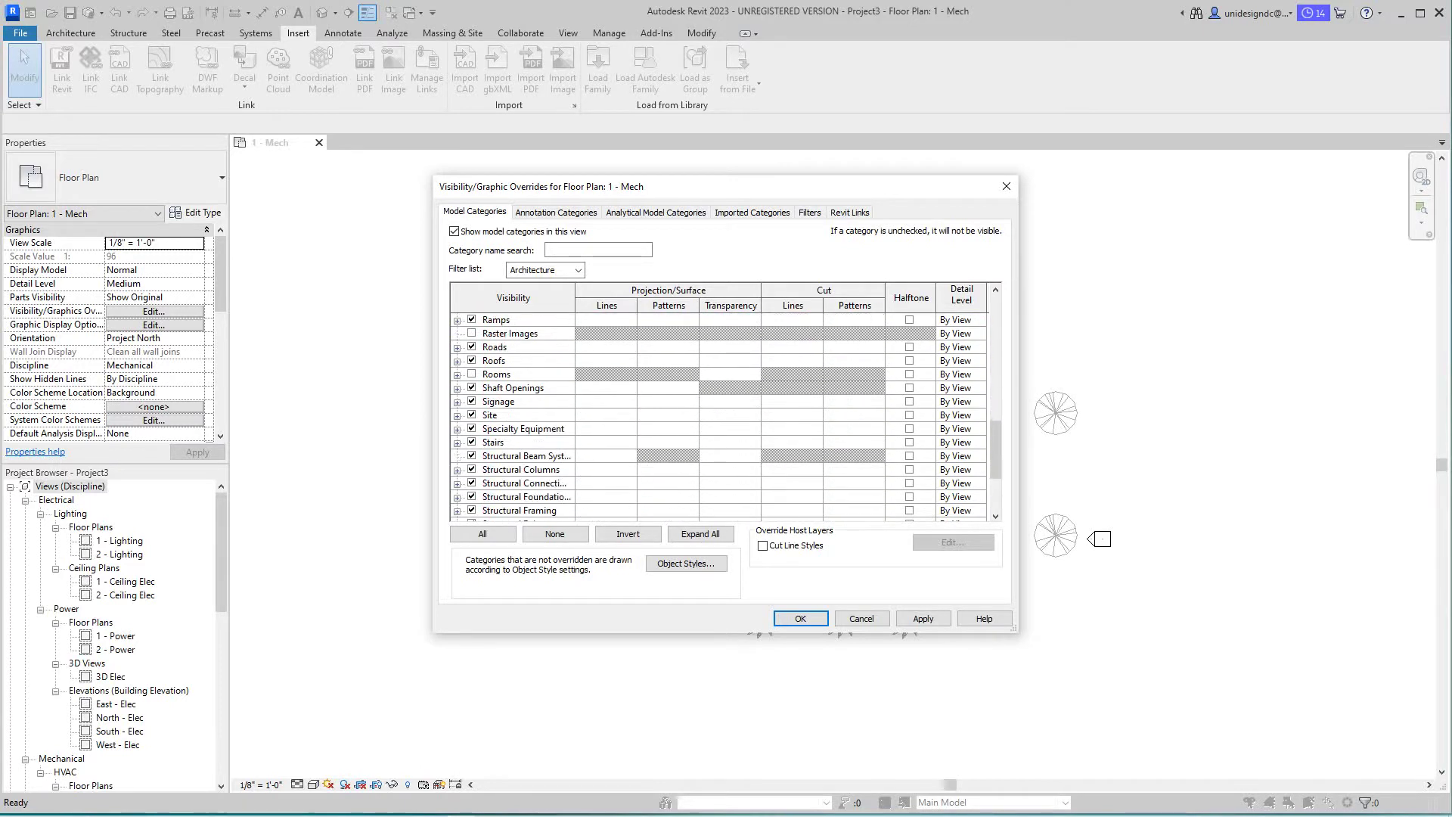
pyautogui.click(923, 618)
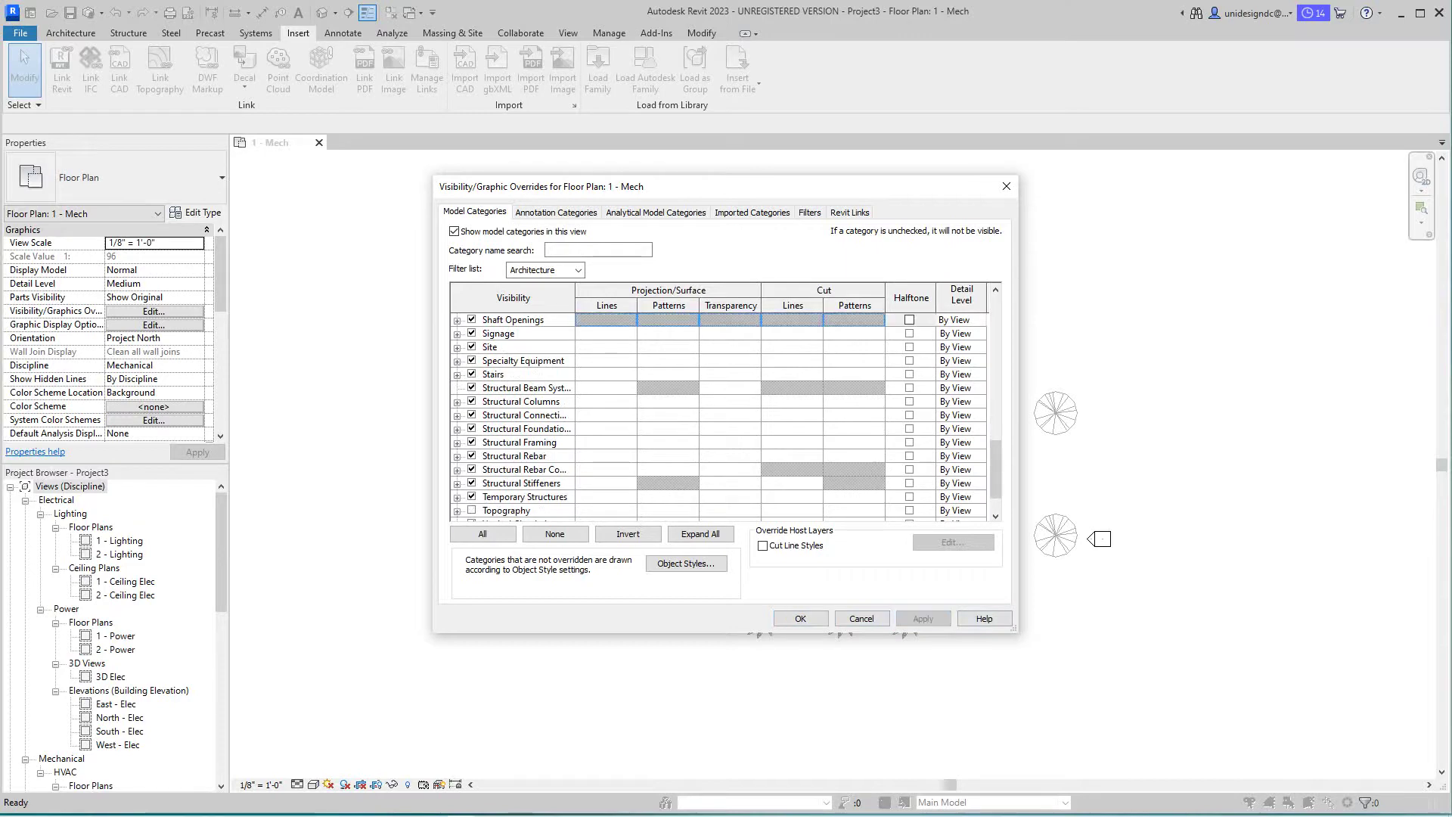
pyautogui.click(801, 618)
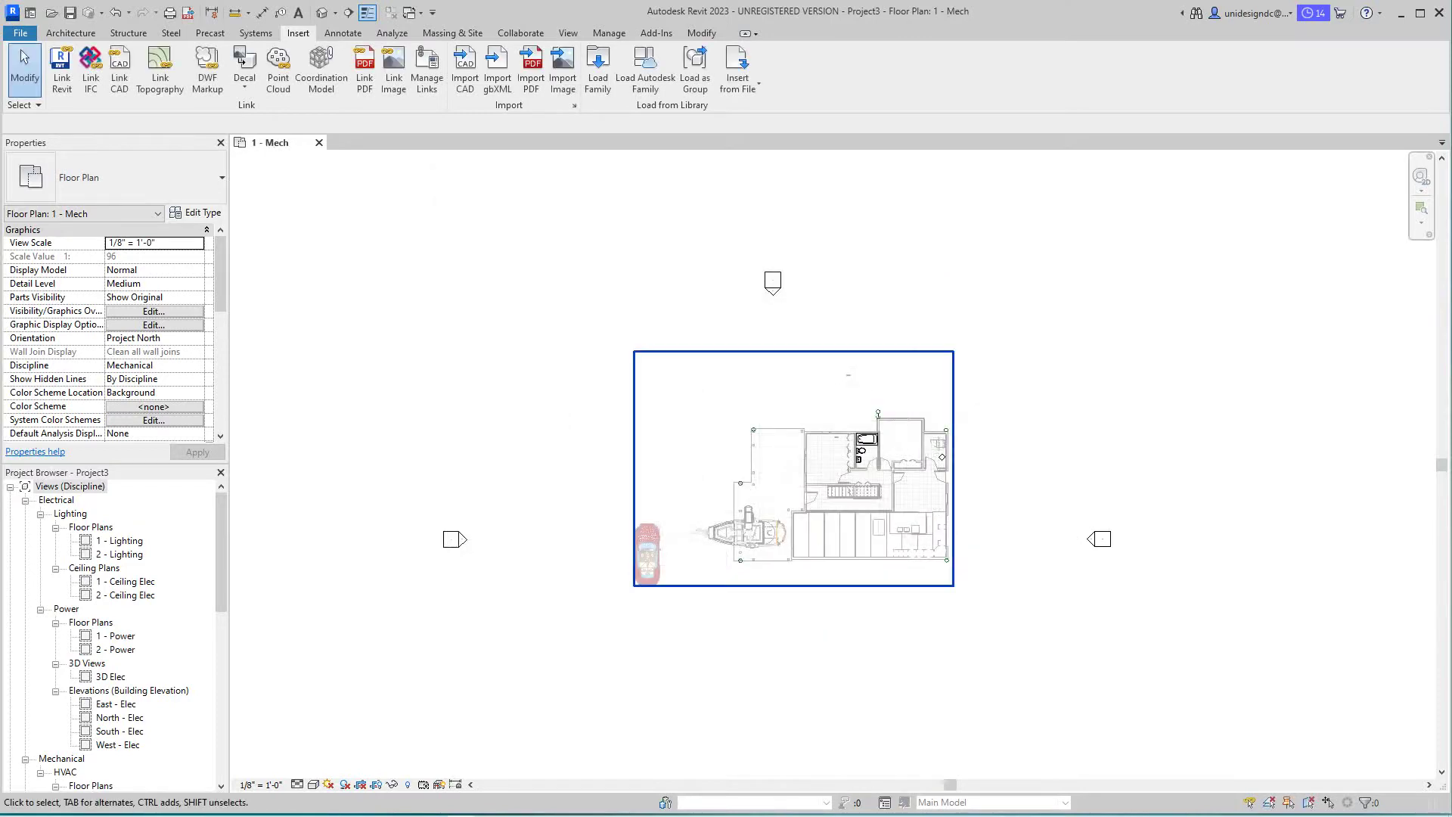
# Step: Inspect the floor plan of the linked house for elements that still show after the category changes
pyautogui.scroll(3, 945, 505)
pyautogui.scroll(3, 939, 400)
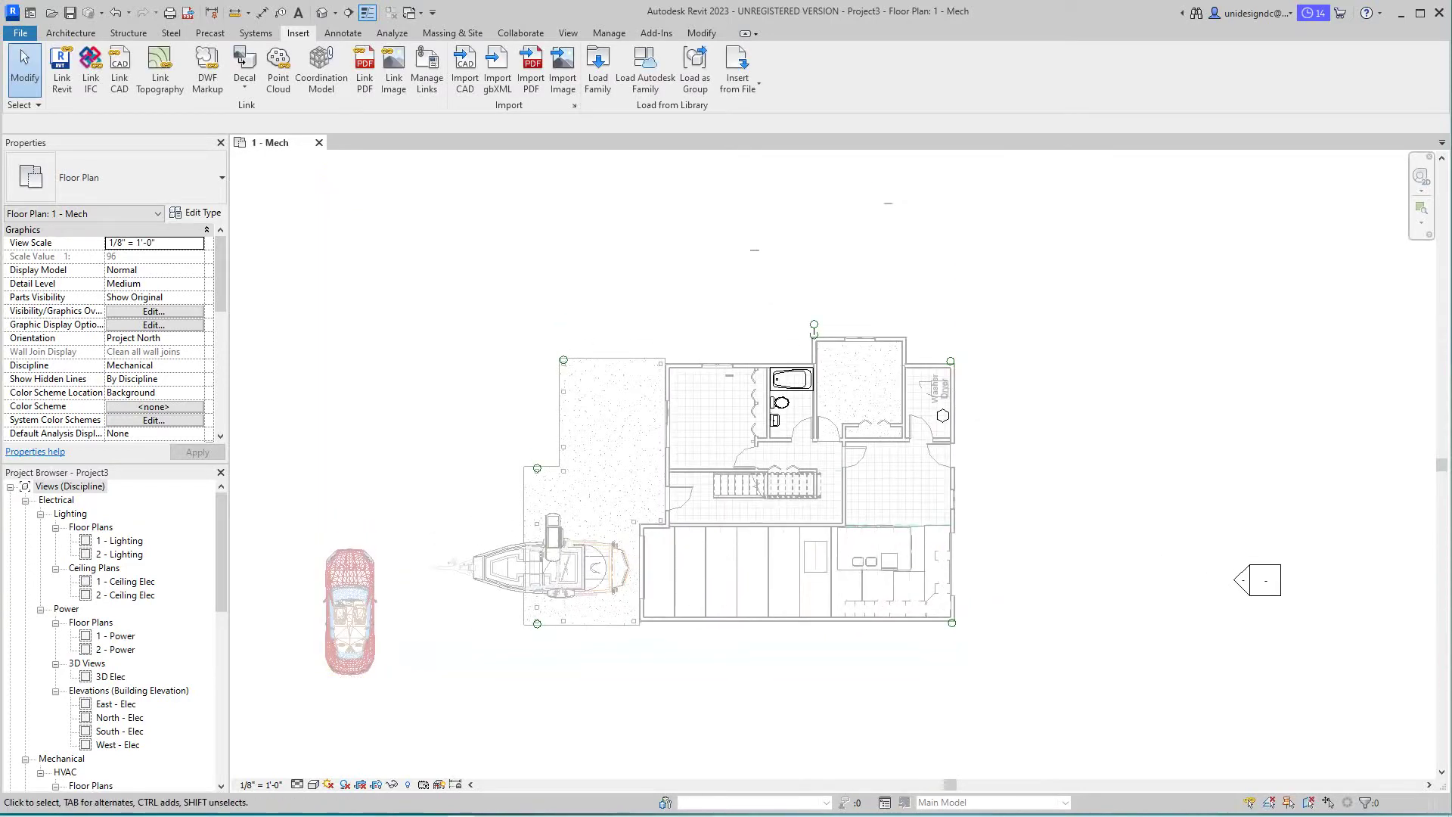
pyautogui.scroll(3, 755, 475)
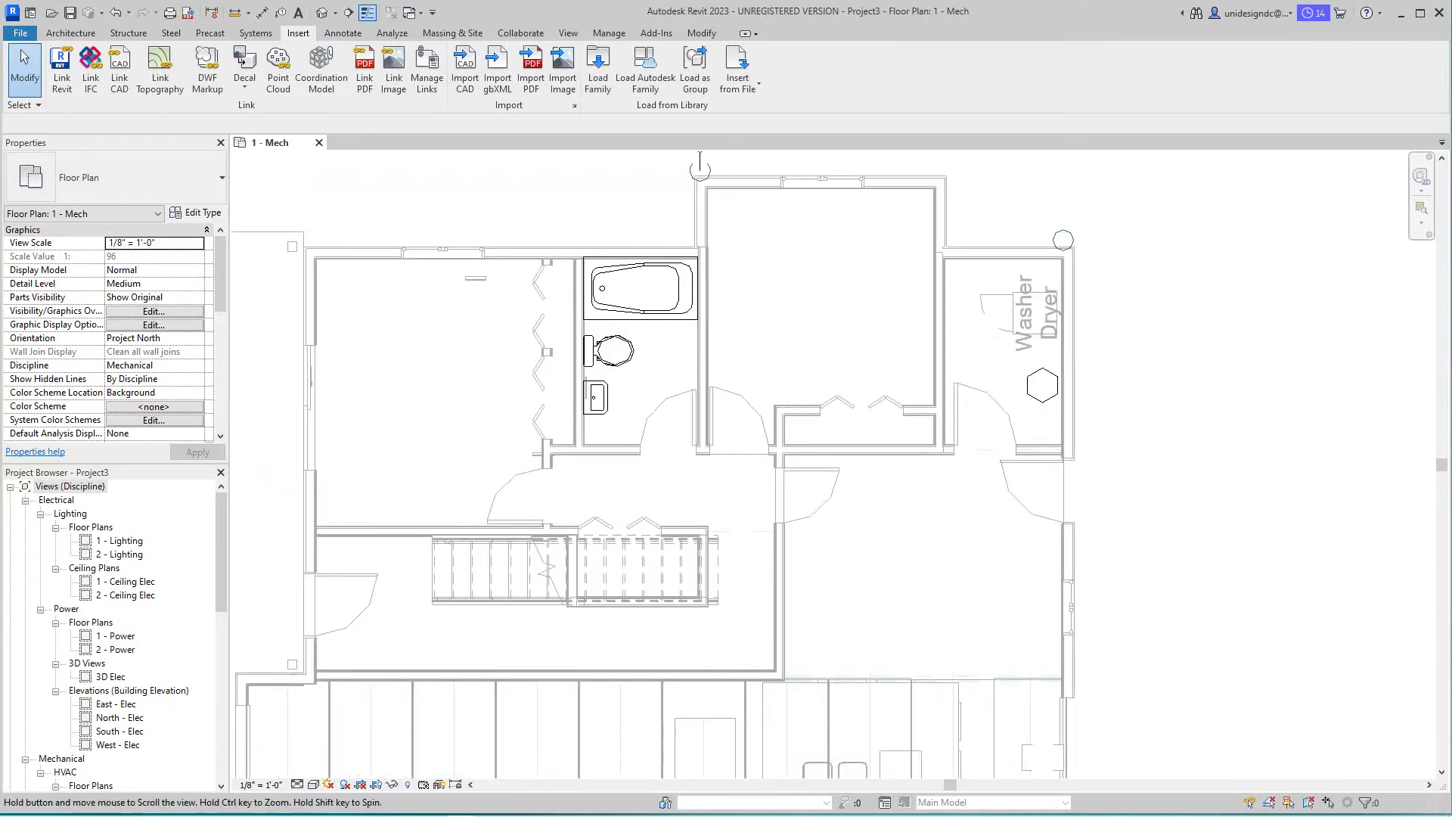
pyautogui.scroll(3, 608, 367)
pyautogui.scroll(-5, 617, 359)
pyautogui.scroll(-8, 618, 381)
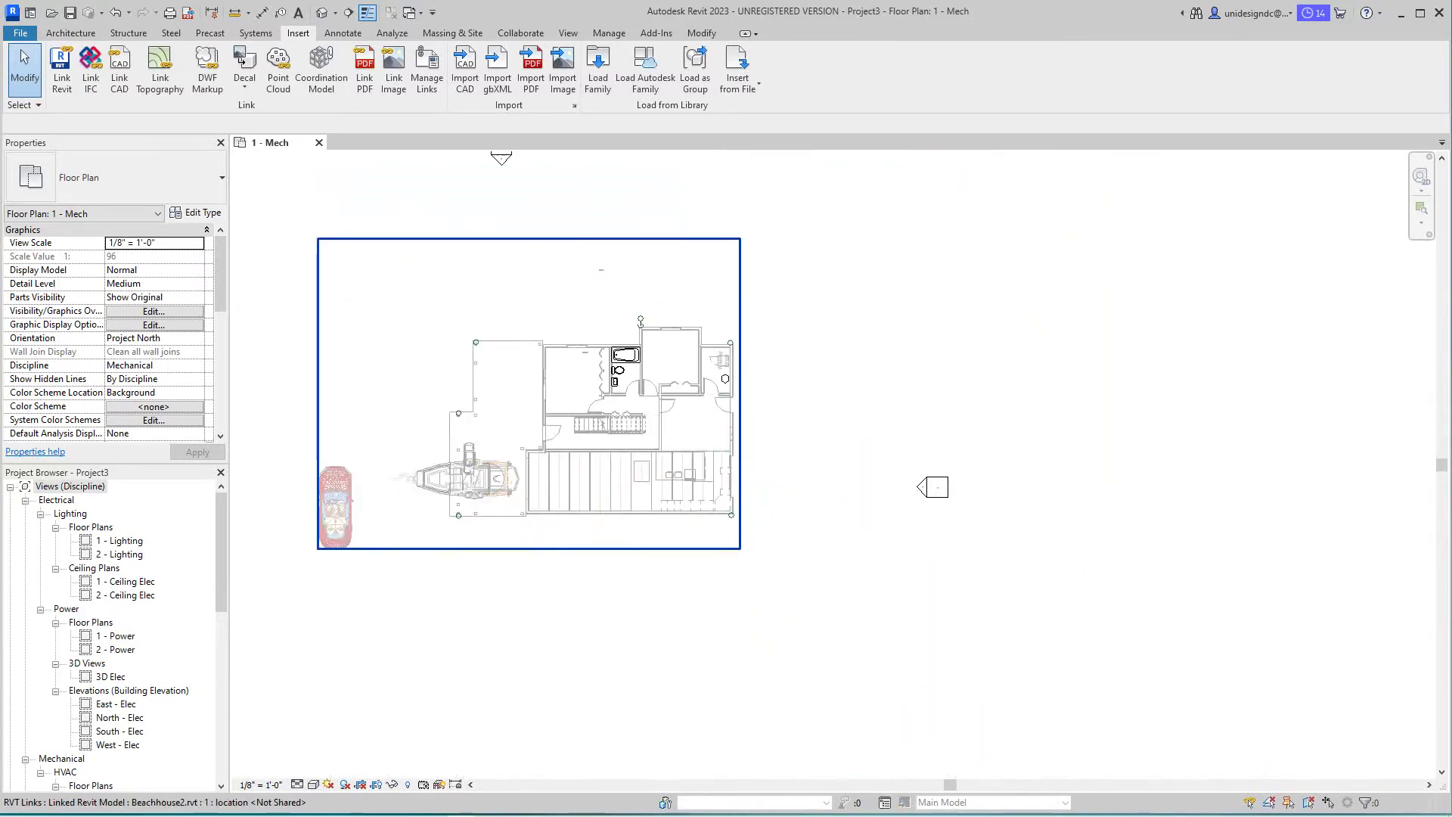
pyautogui.scroll(3, 618, 381)
pyautogui.scroll(-3, 618, 380)
pyautogui.moveTo(618, 381); pyautogui.dragTo(671, 464, button='middle')
pyautogui.scroll(1, 671, 464)
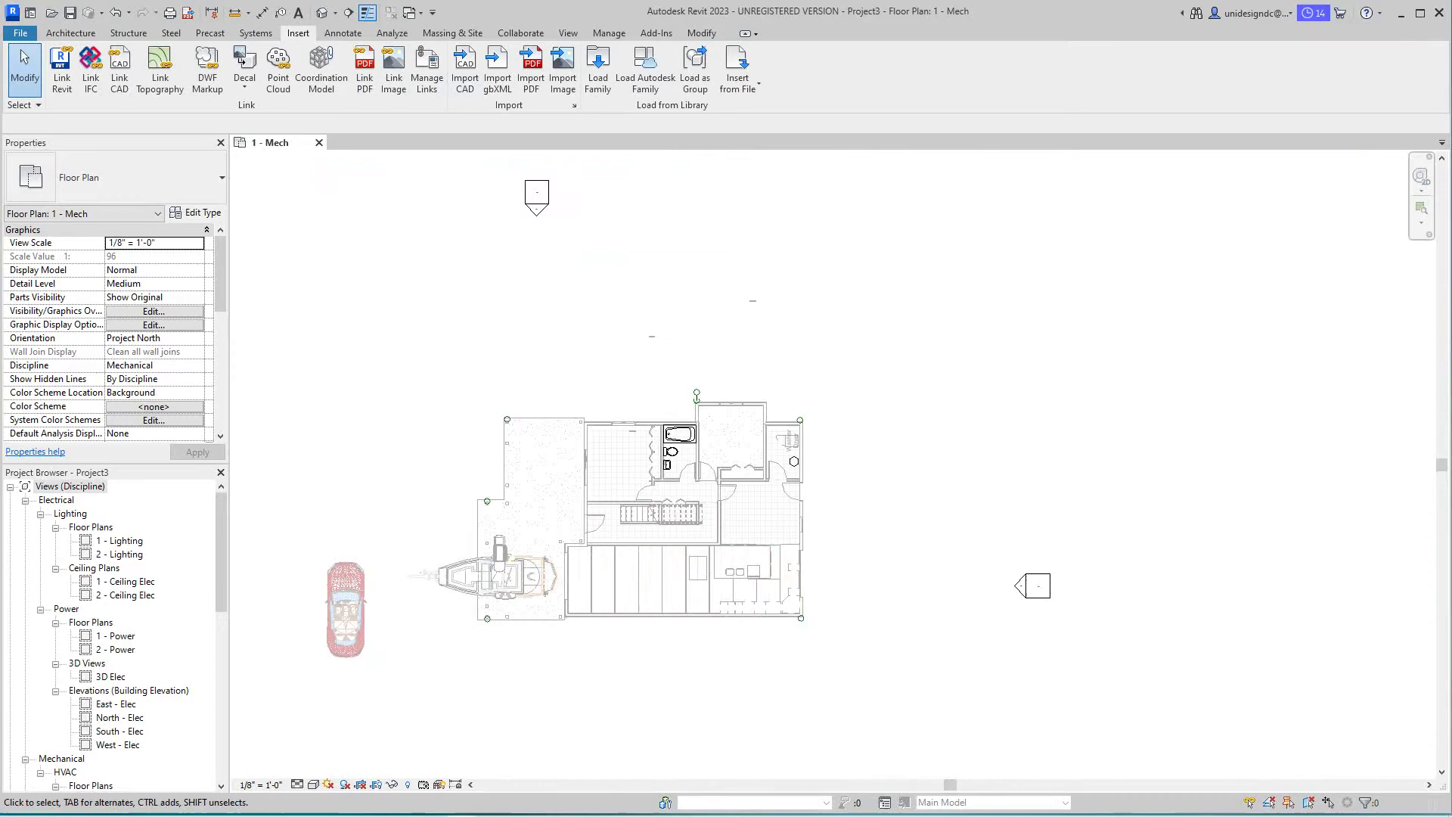
pyautogui.scroll(2, 404, 477)
pyautogui.scroll(-2, 420, 456)
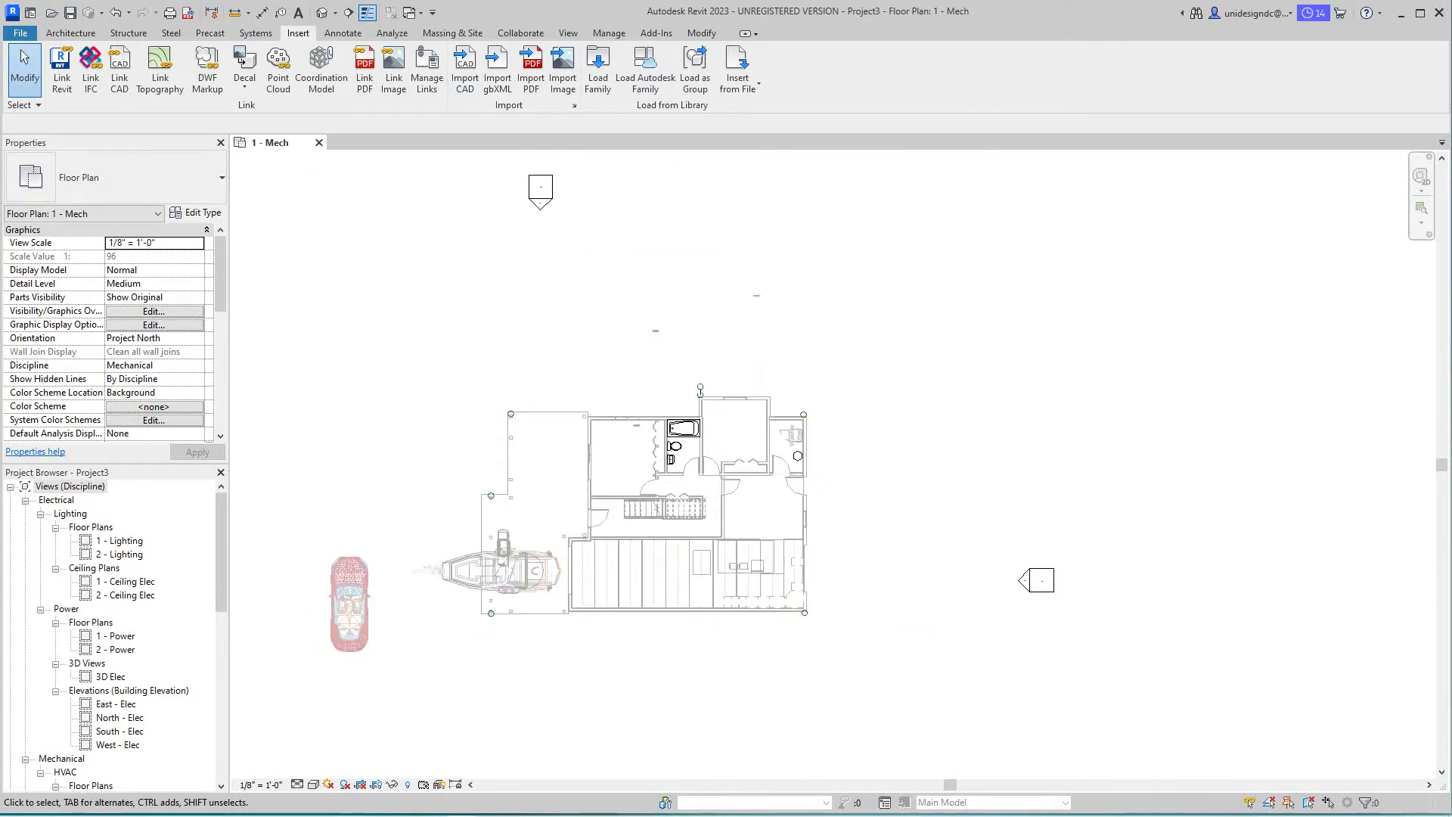
# Step: Turn off the Entourage model category in the visibility overrides of the 1 - Mech floor plan and apply it
pyautogui.press('v')
pyautogui.press('v')
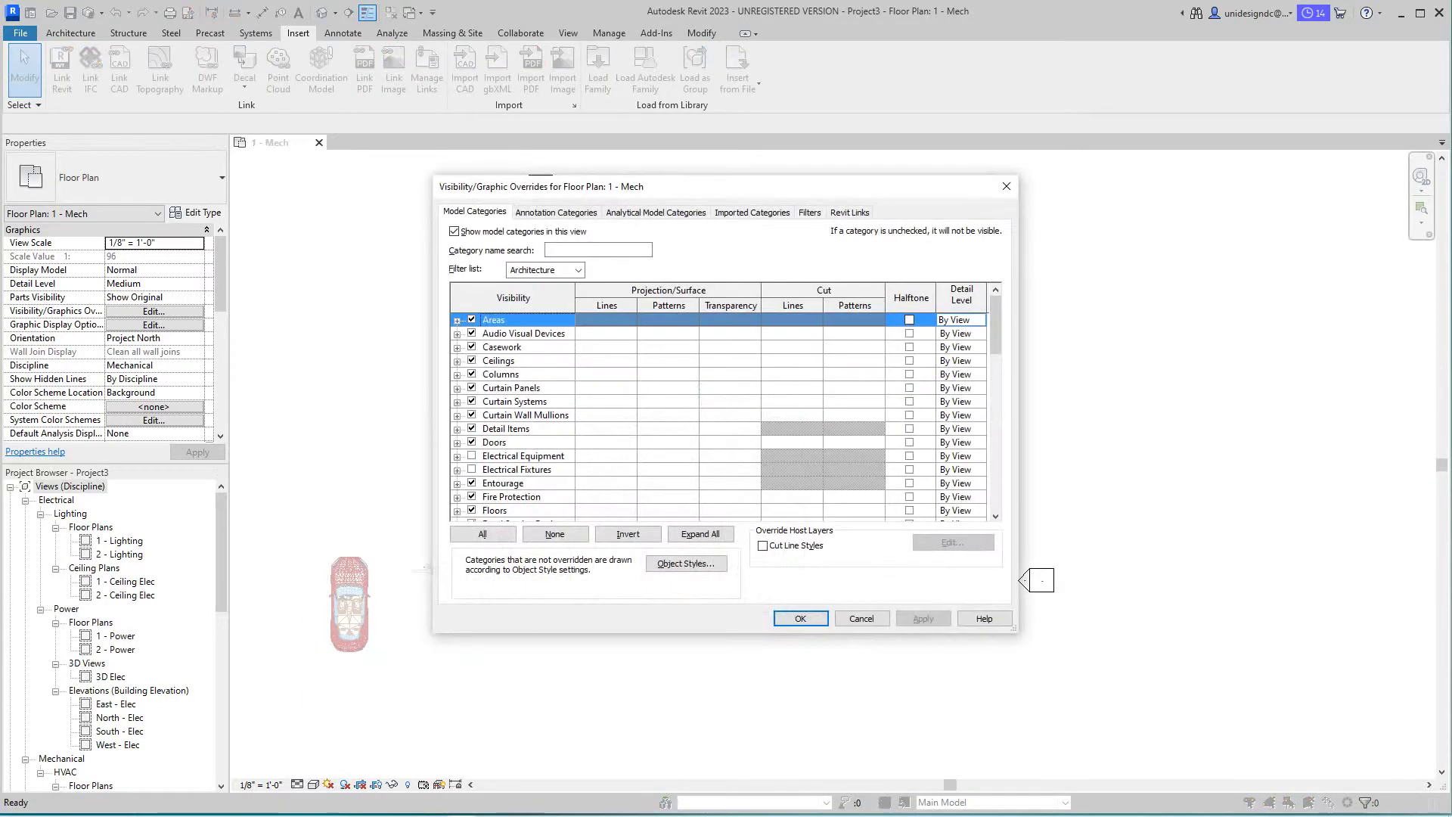
pyautogui.scroll(-2, 726, 416)
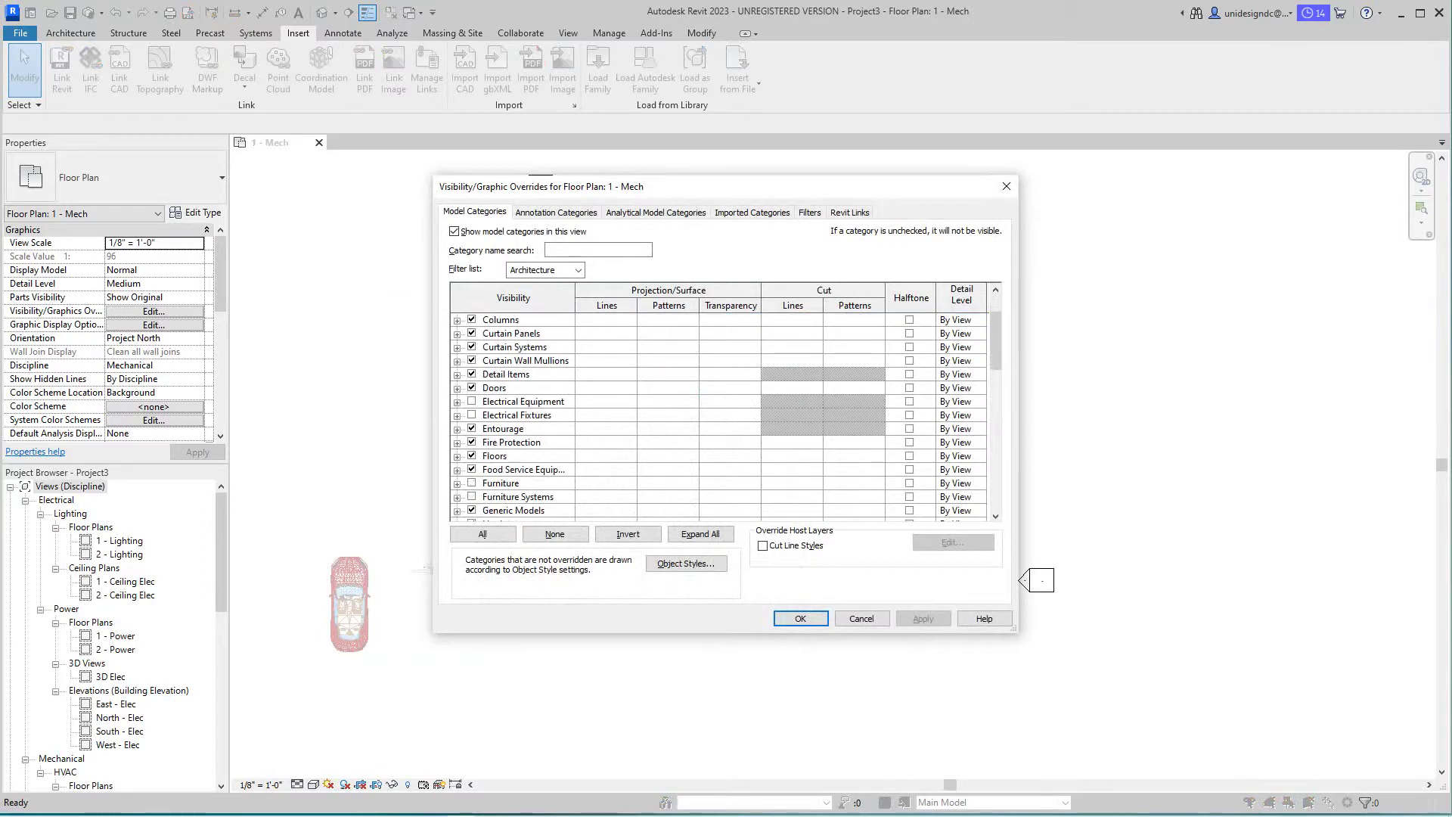
pyautogui.scroll(2, 726, 416)
pyautogui.scroll(-5, 727, 416)
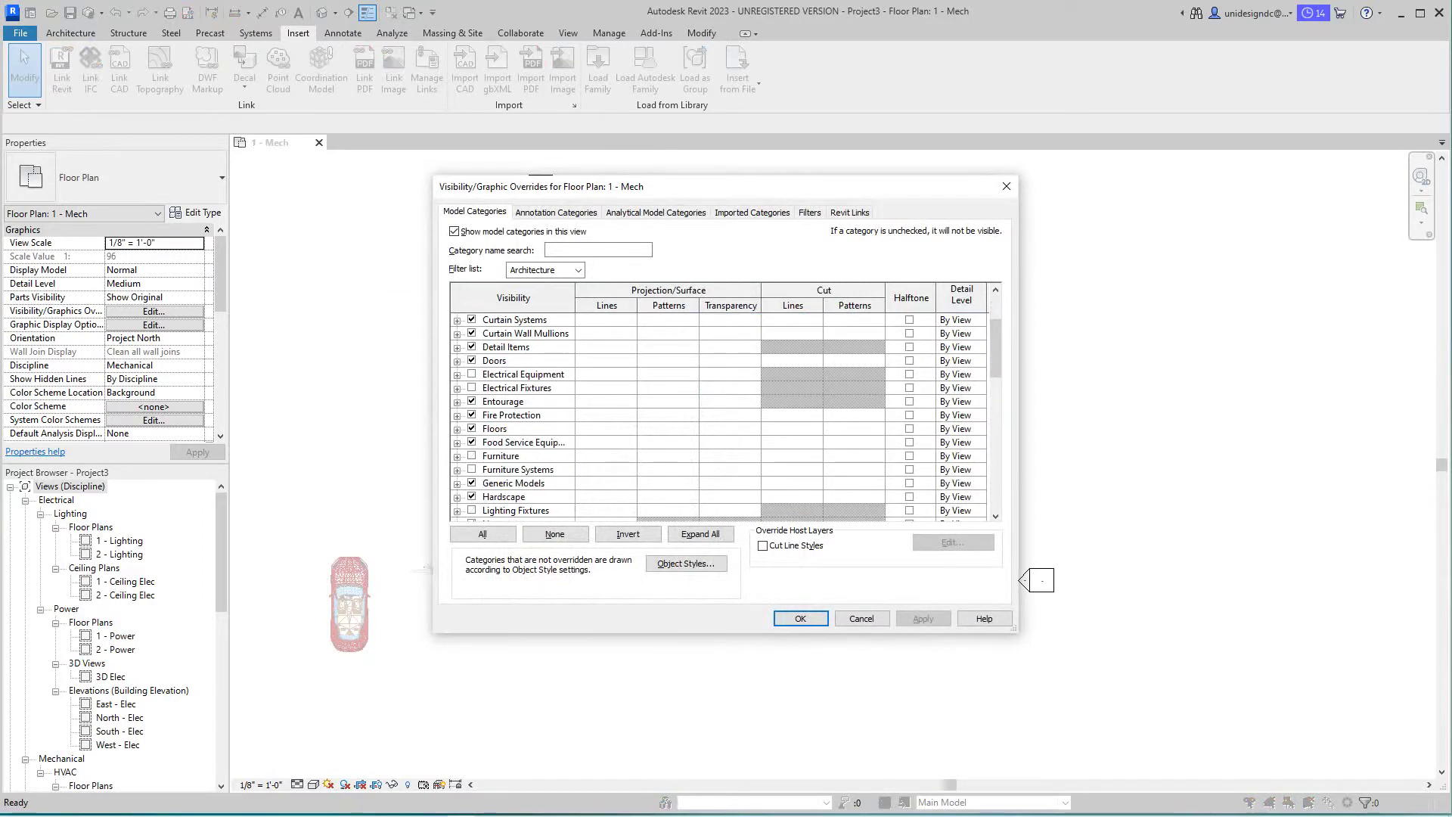
pyautogui.scroll(-5, 726, 416)
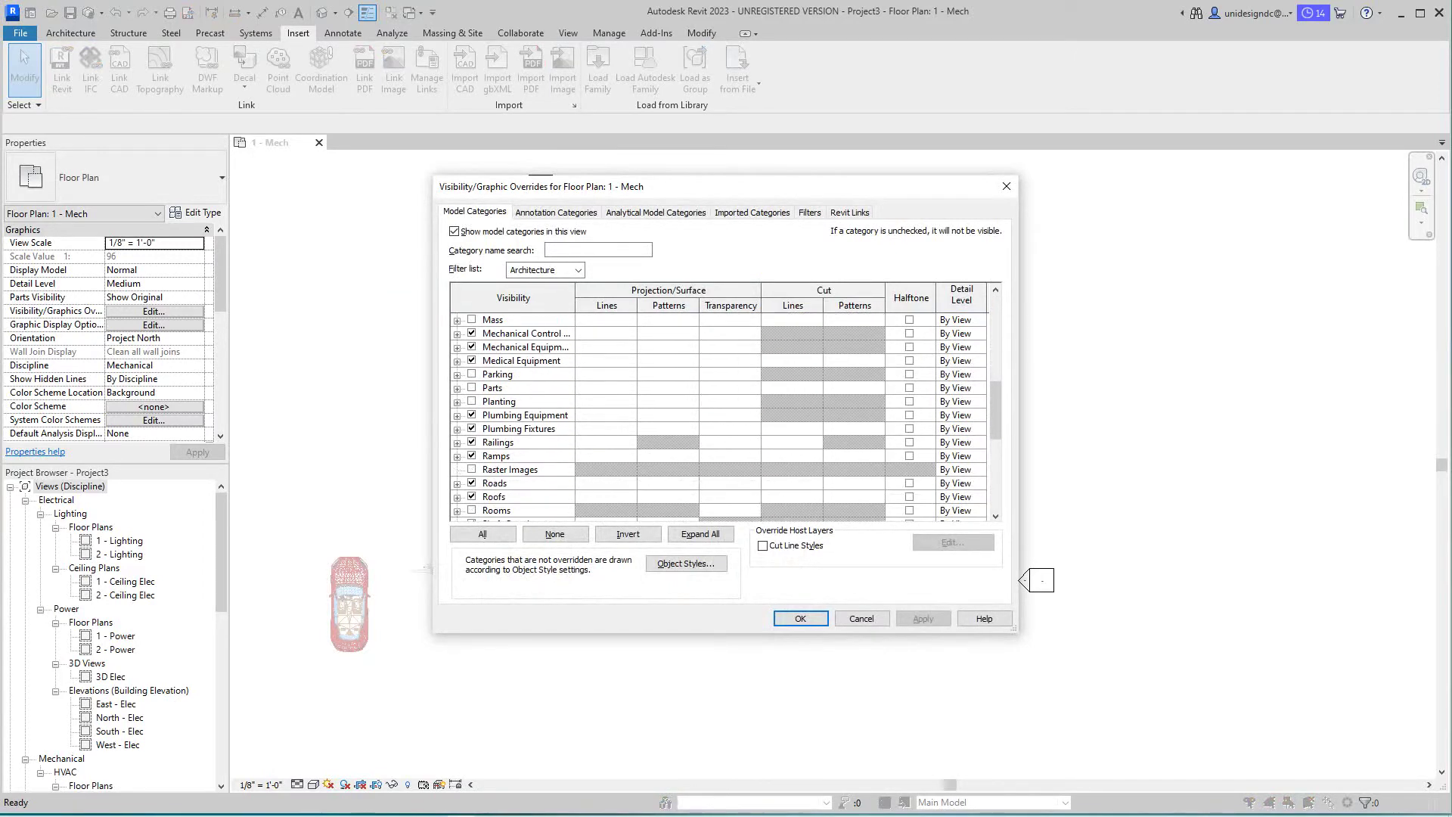
pyautogui.scroll(-5, 726, 416)
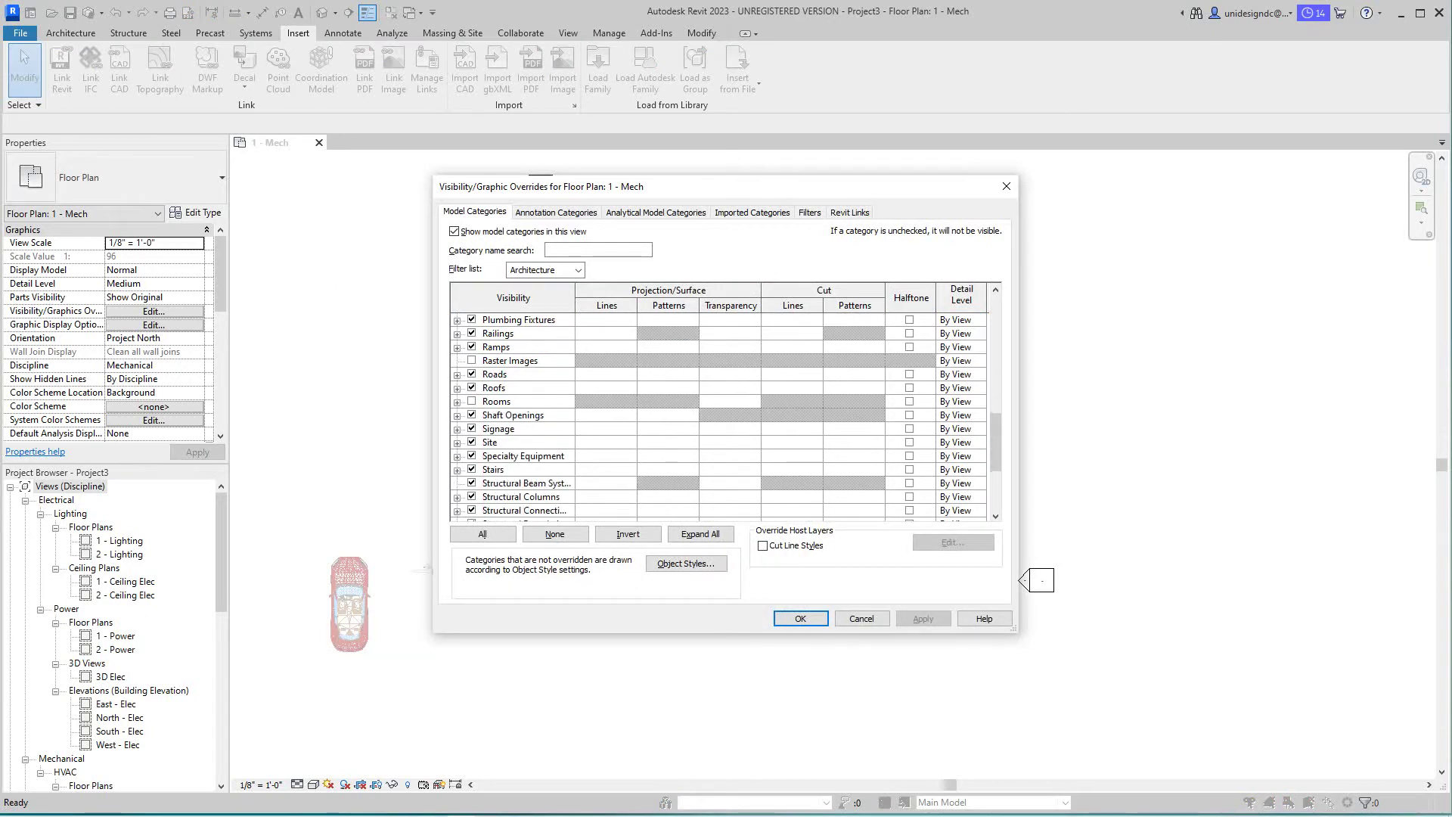
pyautogui.scroll(-2, 726, 416)
pyautogui.scroll(5, 726, 416)
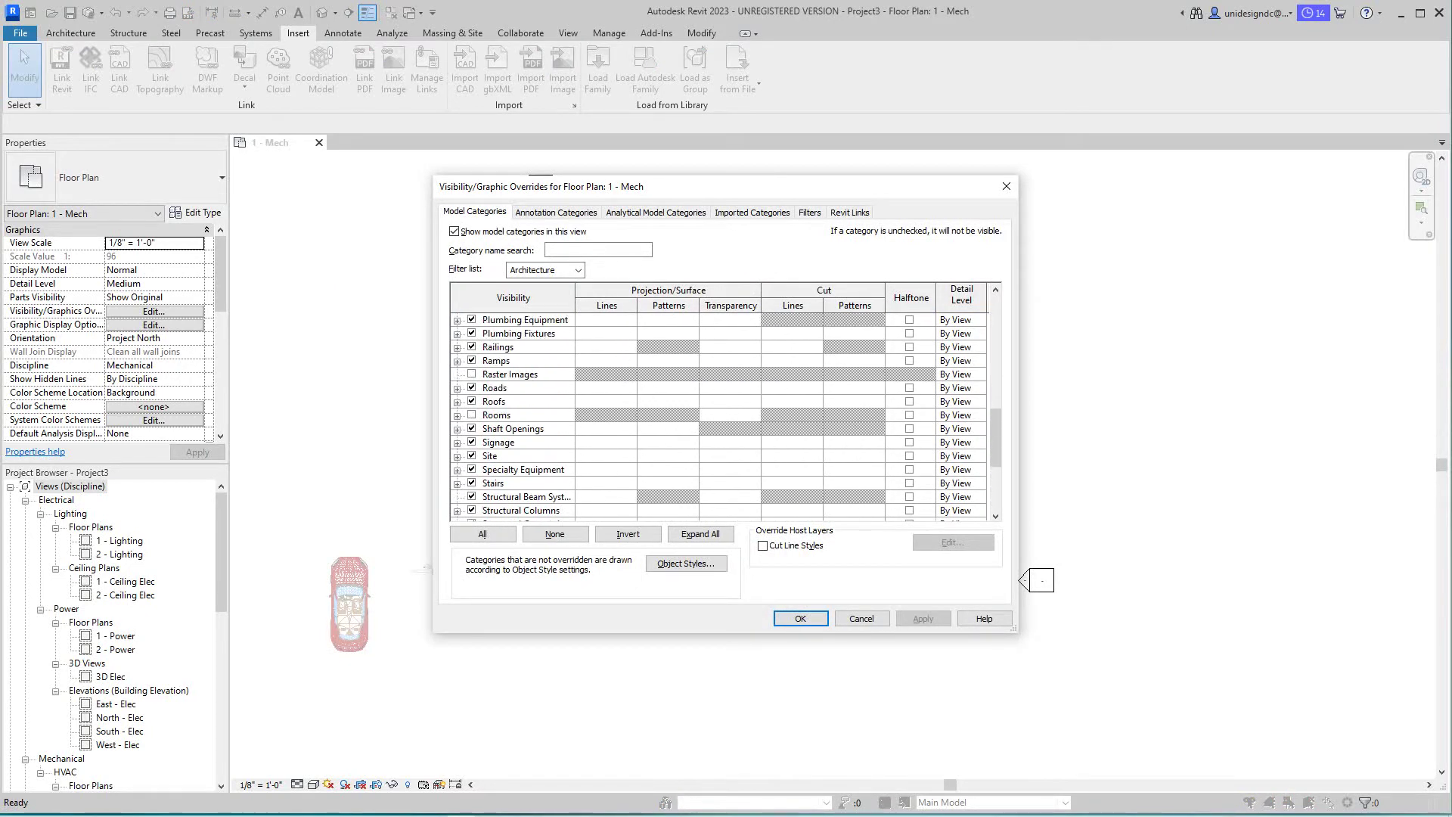
pyautogui.scroll(4, 726, 416)
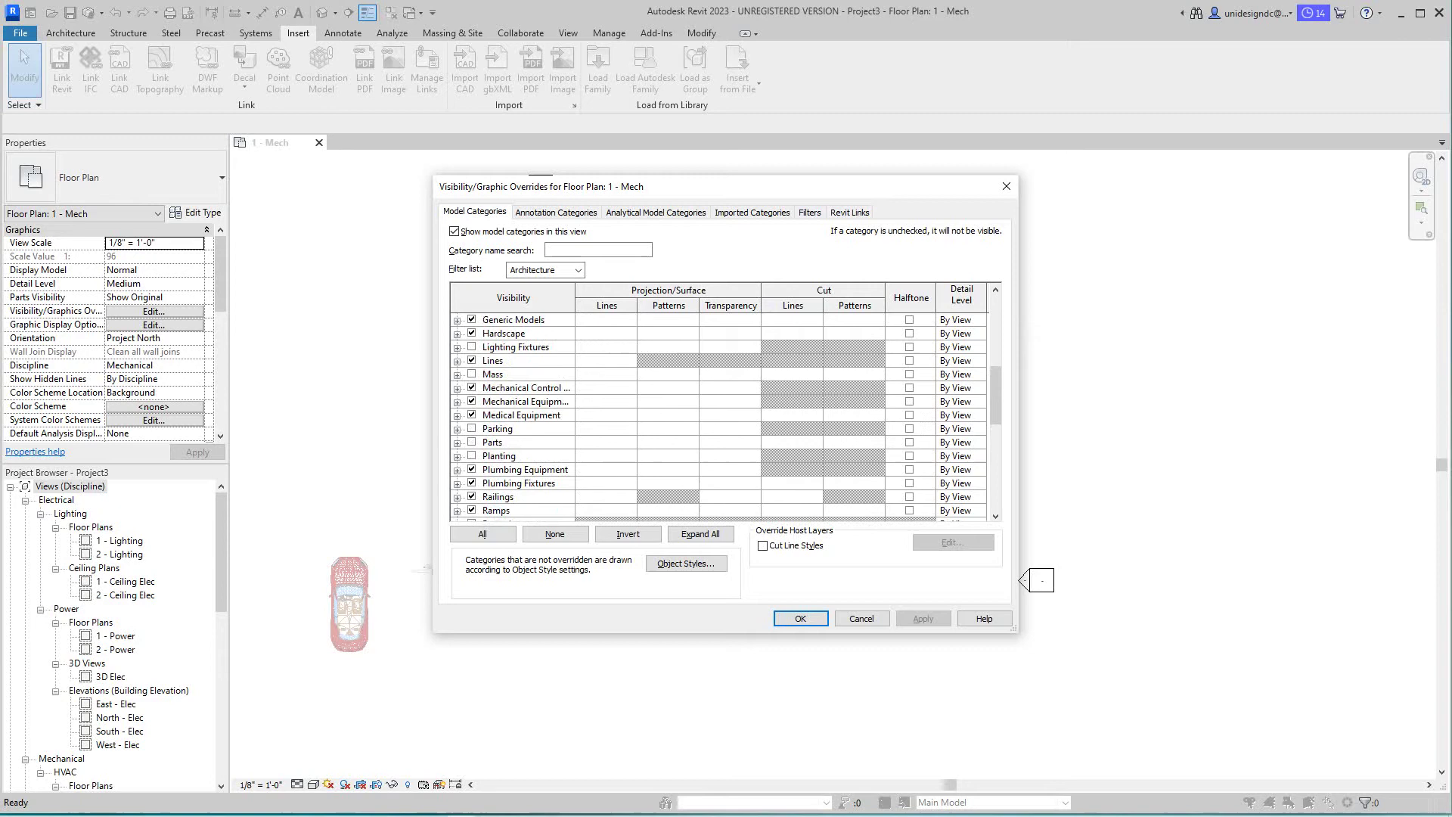
pyautogui.scroll(3, 726, 416)
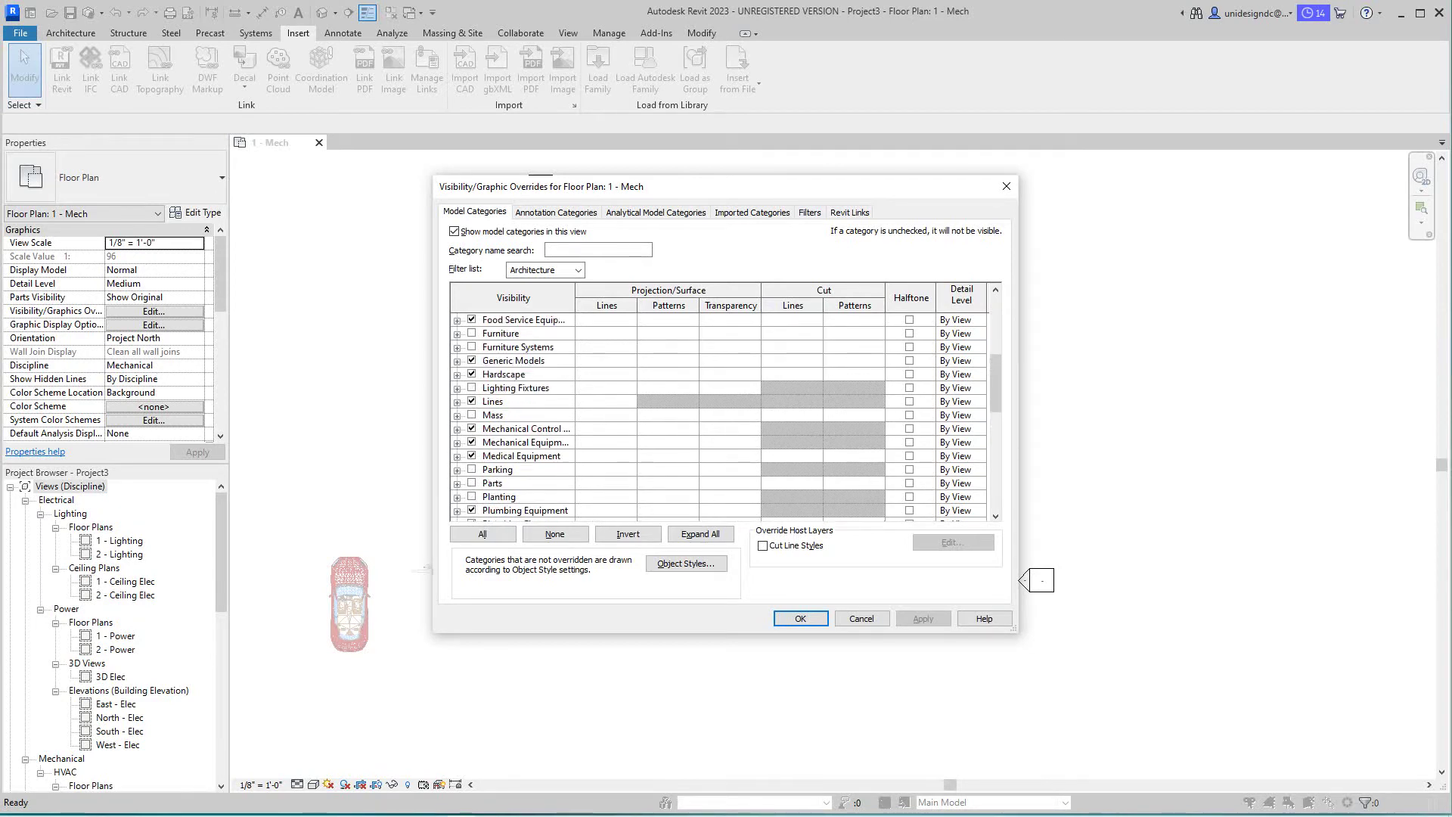
pyautogui.scroll(3, 726, 416)
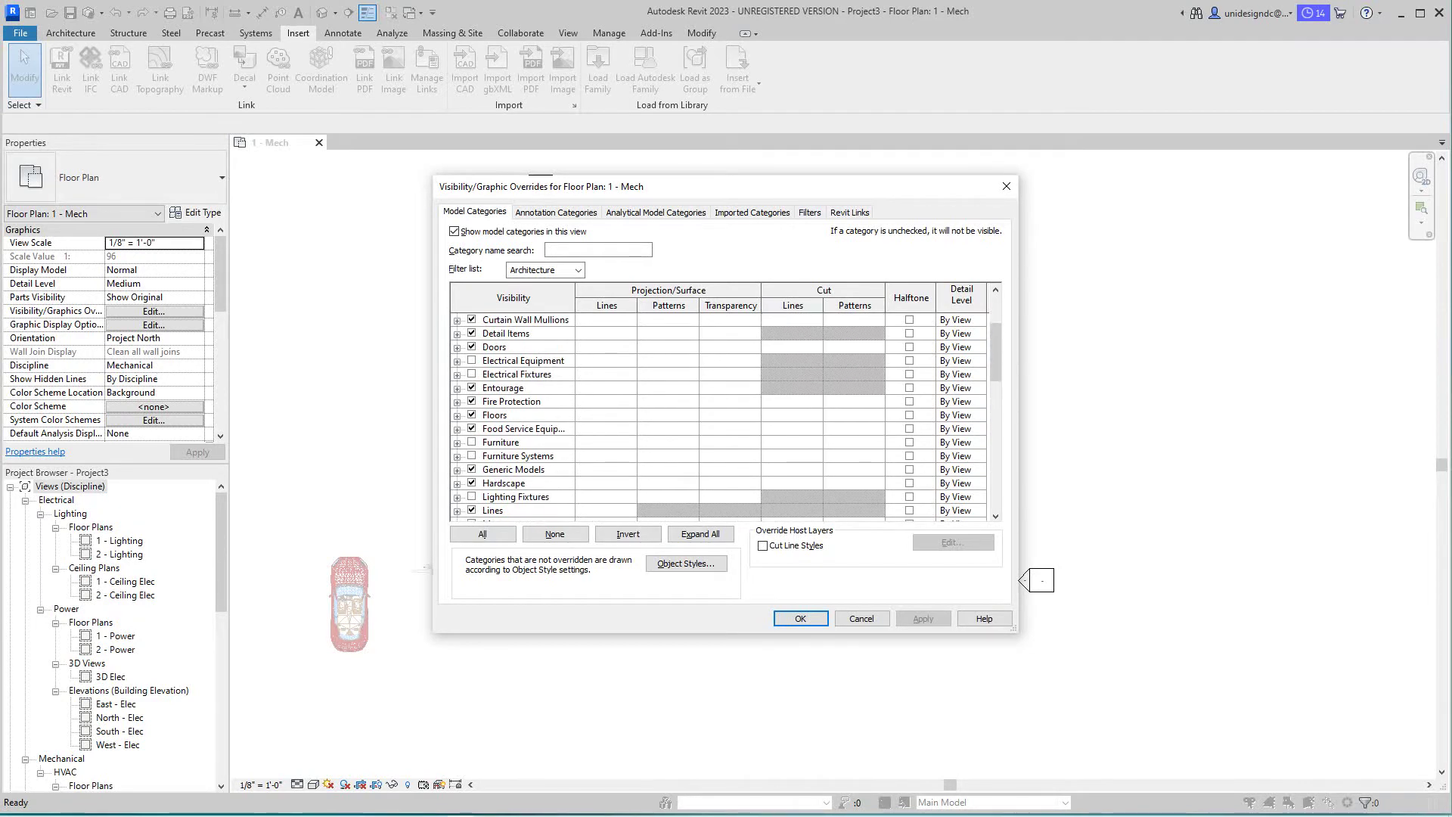
pyautogui.click(472, 387)
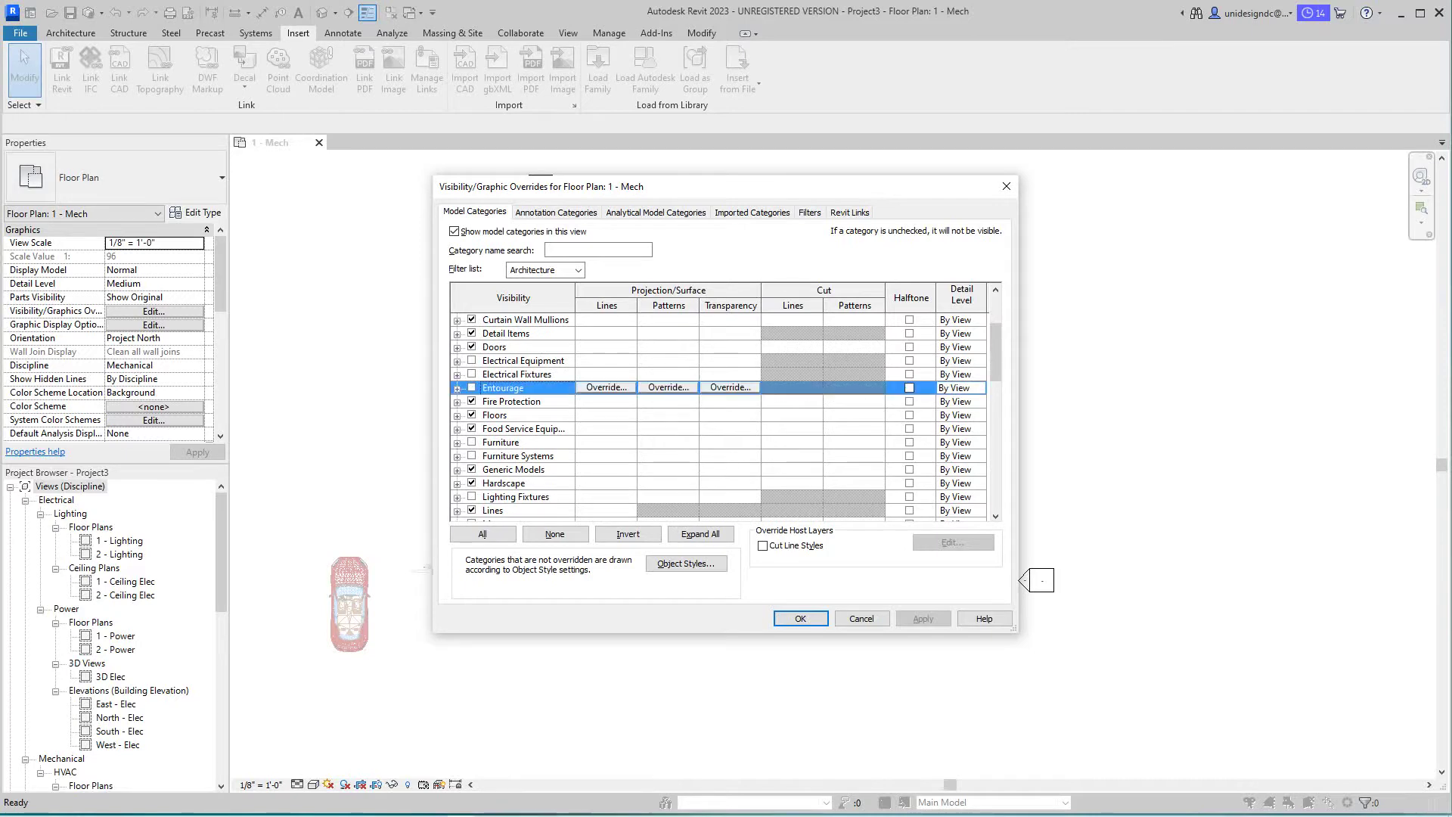
pyautogui.click(923, 619)
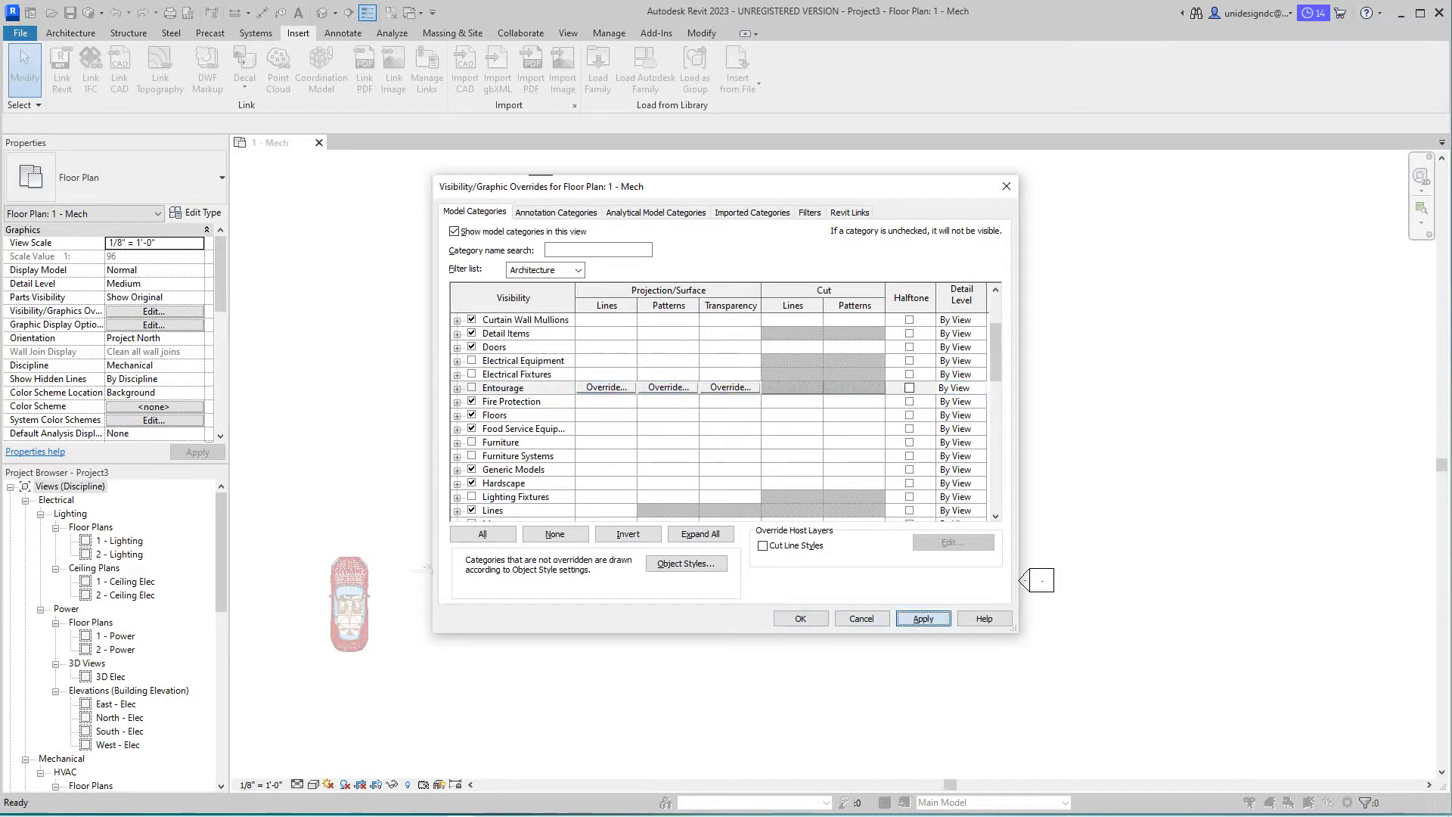
pyautogui.click(800, 618)
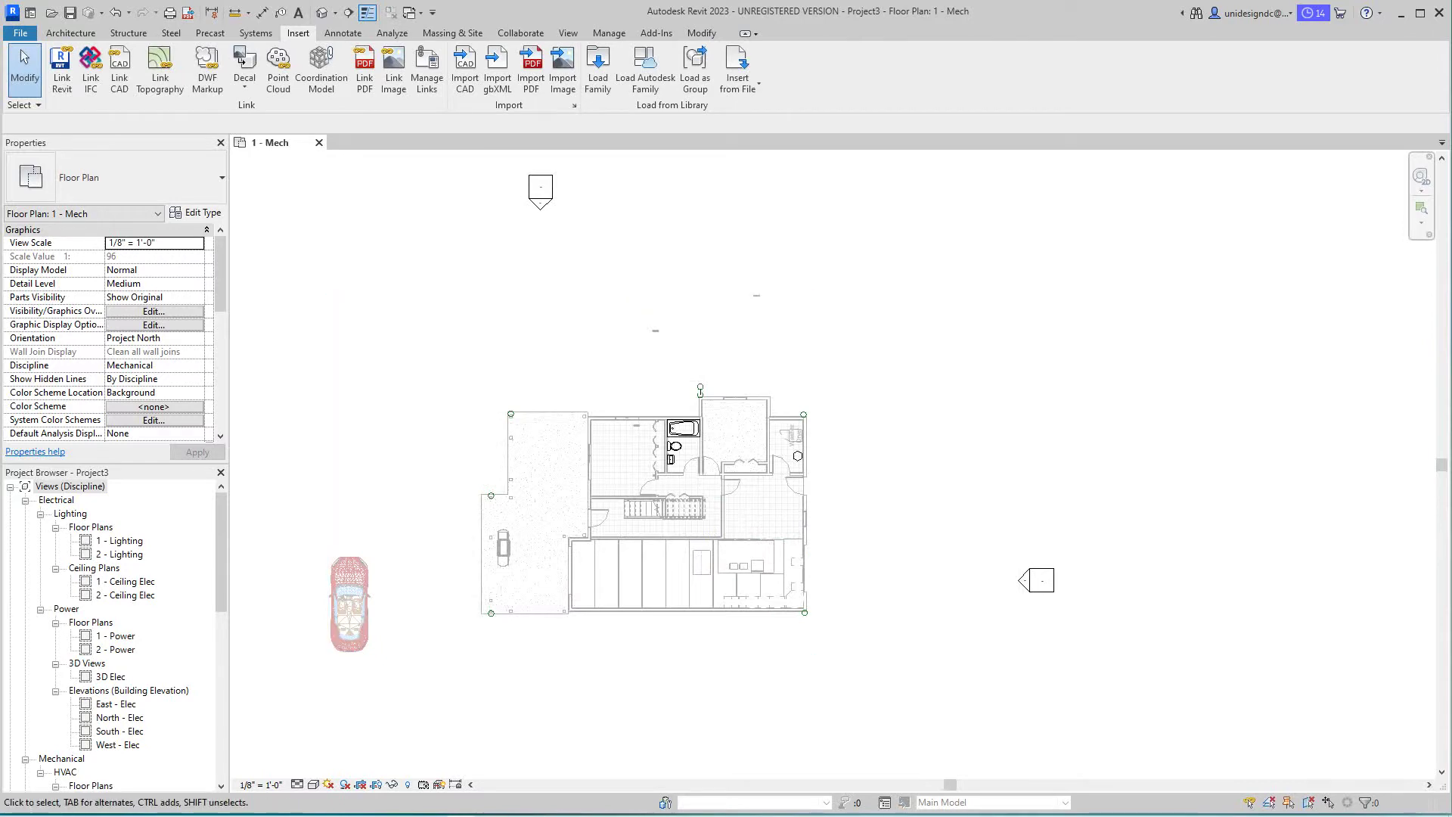
# Step: Open the 1 - Power electrical floor plan and bring the whole linked house and its surroundings into view
pyautogui.scroll(2, 640, 592)
pyautogui.scroll(1, 538, 592)
pyautogui.moveTo(538, 592); pyautogui.dragTo(499, 747, button='middle')
pyautogui.scroll(3, 823, 555)
pyautogui.moveTo(823, 556)
pyautogui.mouseDown(button='middle')
pyautogui.moveTo(781, 589)
pyautogui.moveTo(837, 530)
pyautogui.mouseUp(button='middle')
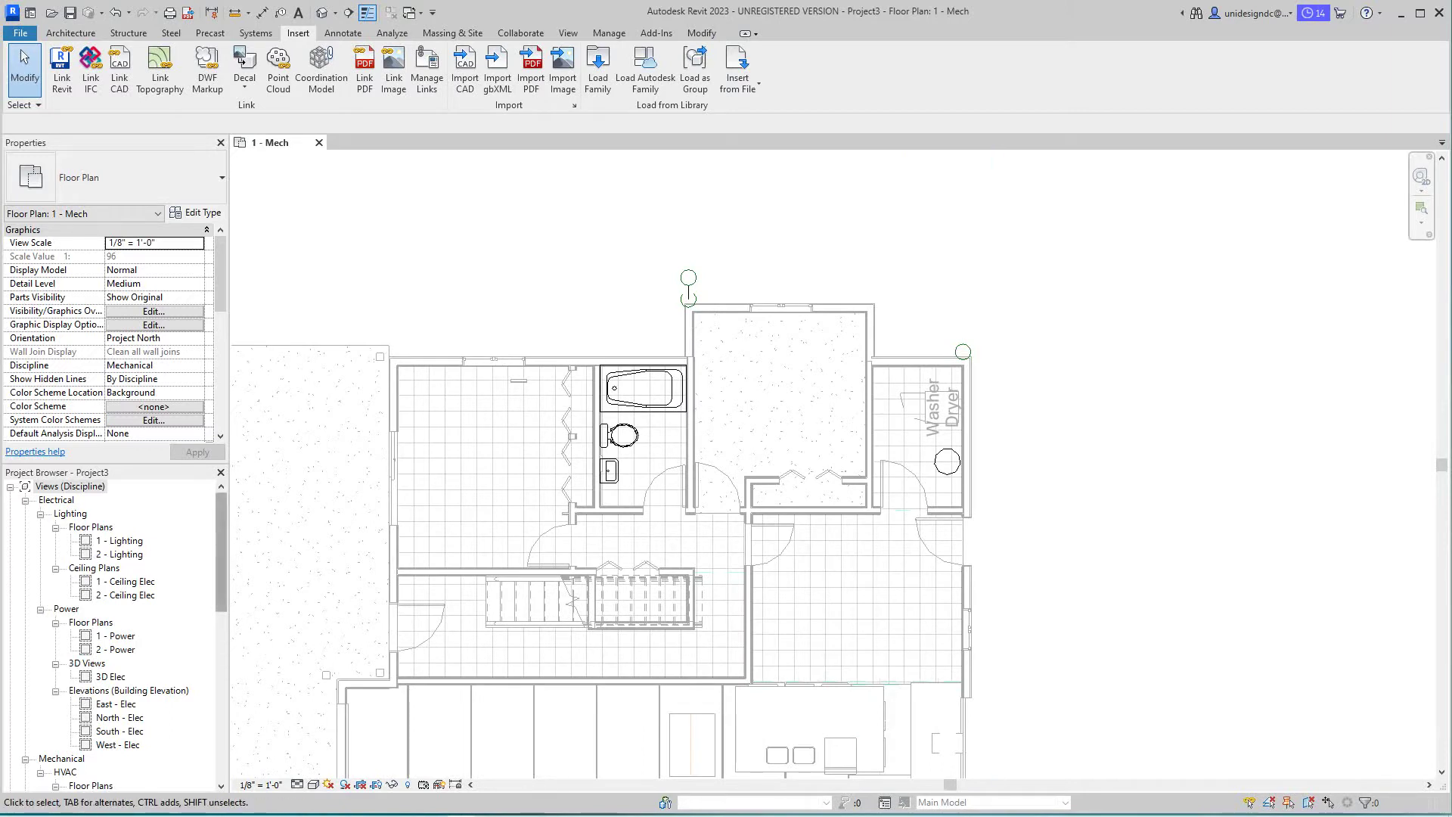
pyautogui.scroll(-4, 113, 636)
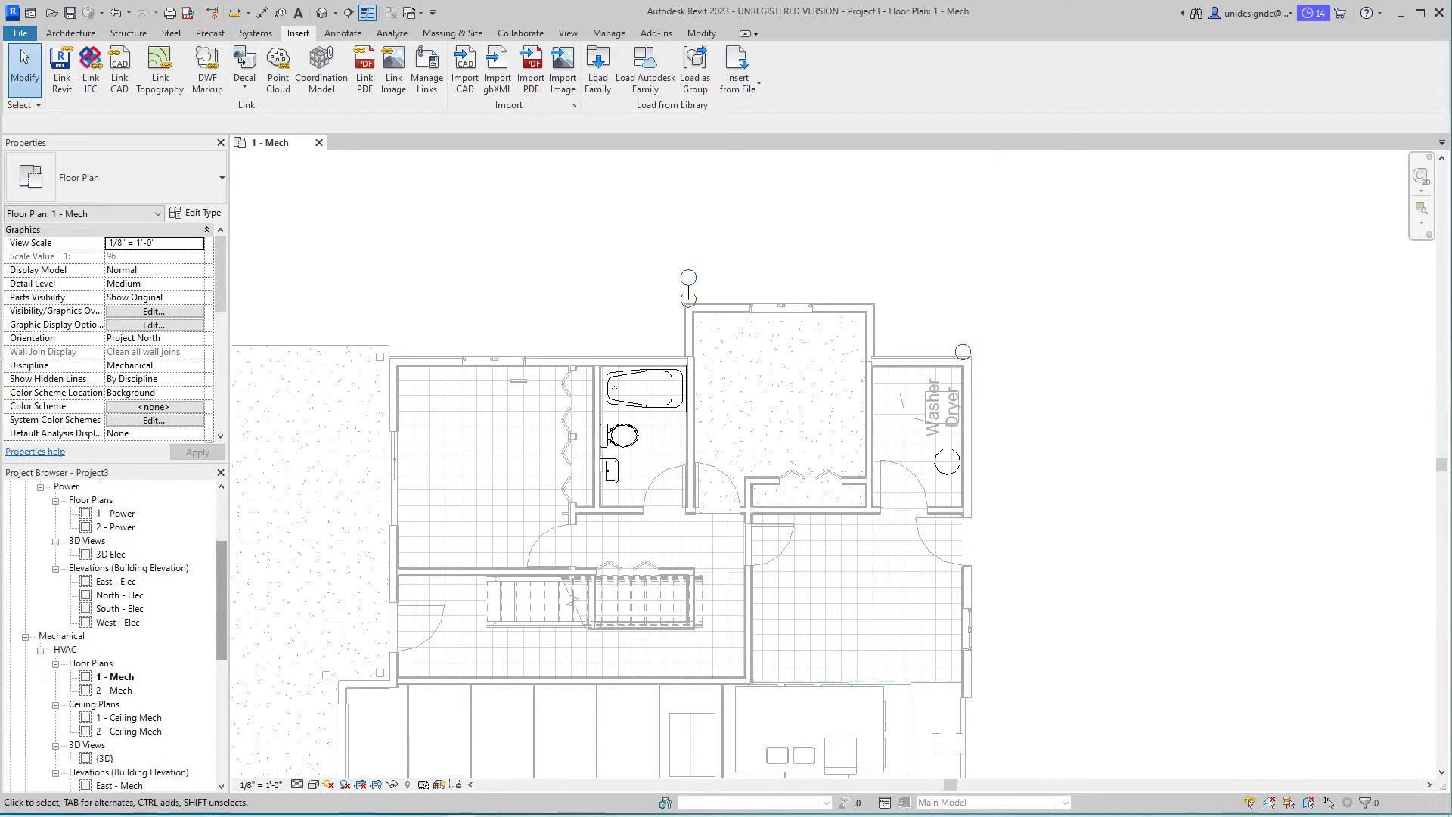
pyautogui.scroll(4, 114, 635)
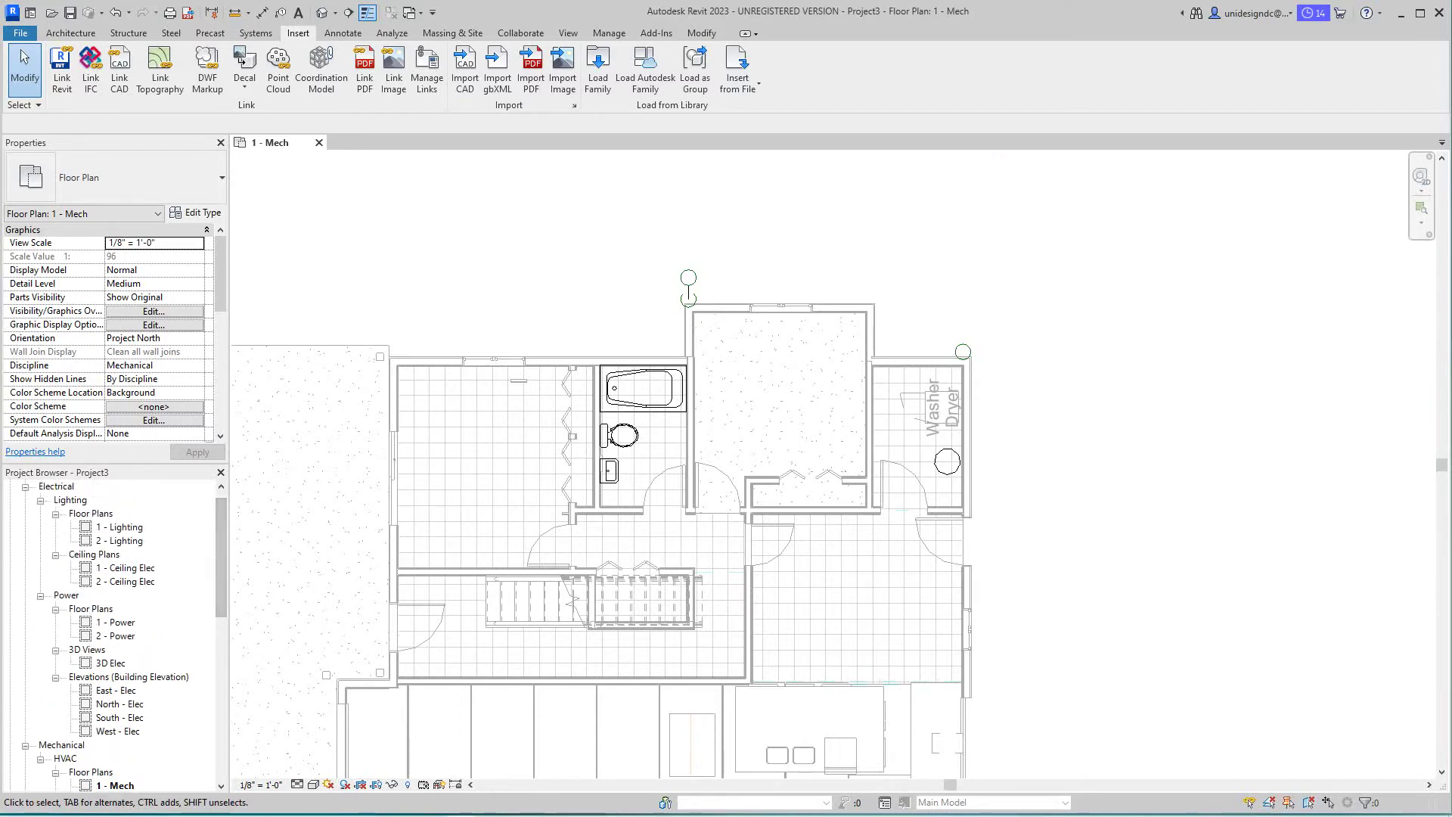
pyautogui.doubleClick(115, 622)
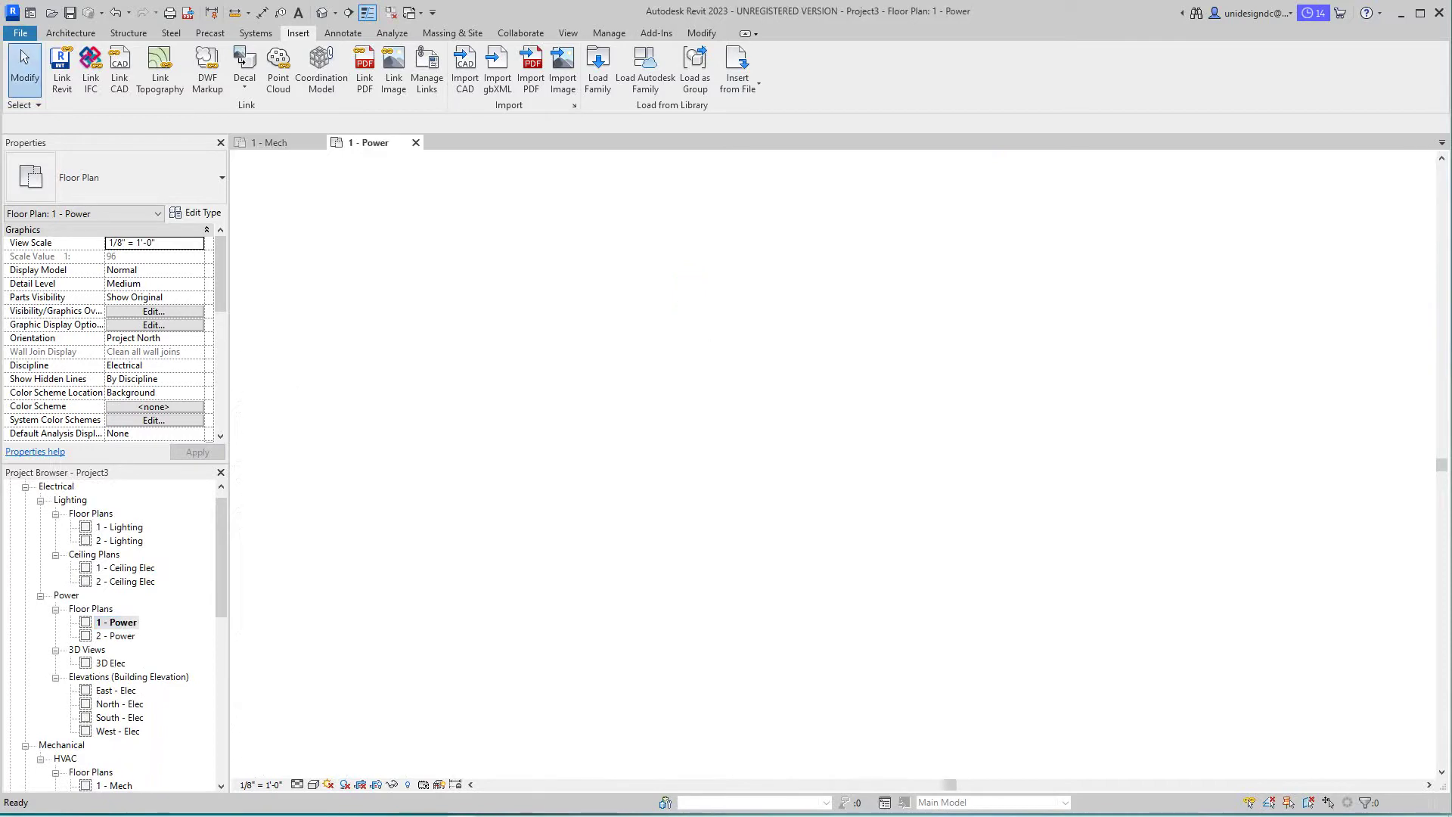
pyautogui.scroll(-1, 753, 341)
pyautogui.scroll(-3, 809, 368)
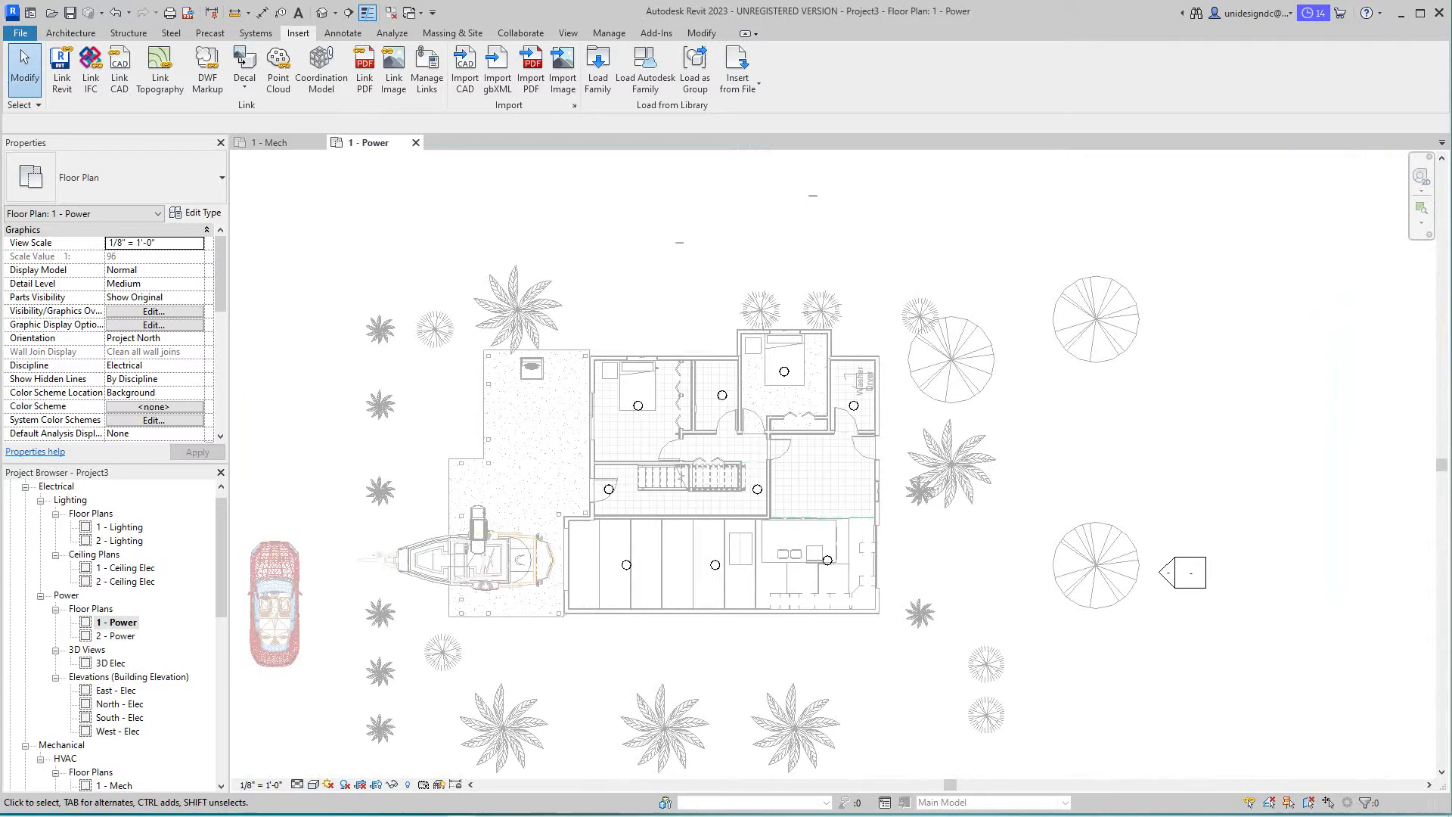
pyautogui.moveTo(809, 368)
pyautogui.mouseDown(button='middle')
pyautogui.moveTo(841, 423)
pyautogui.moveTo(812, 377)
pyautogui.mouseUp(button='middle')
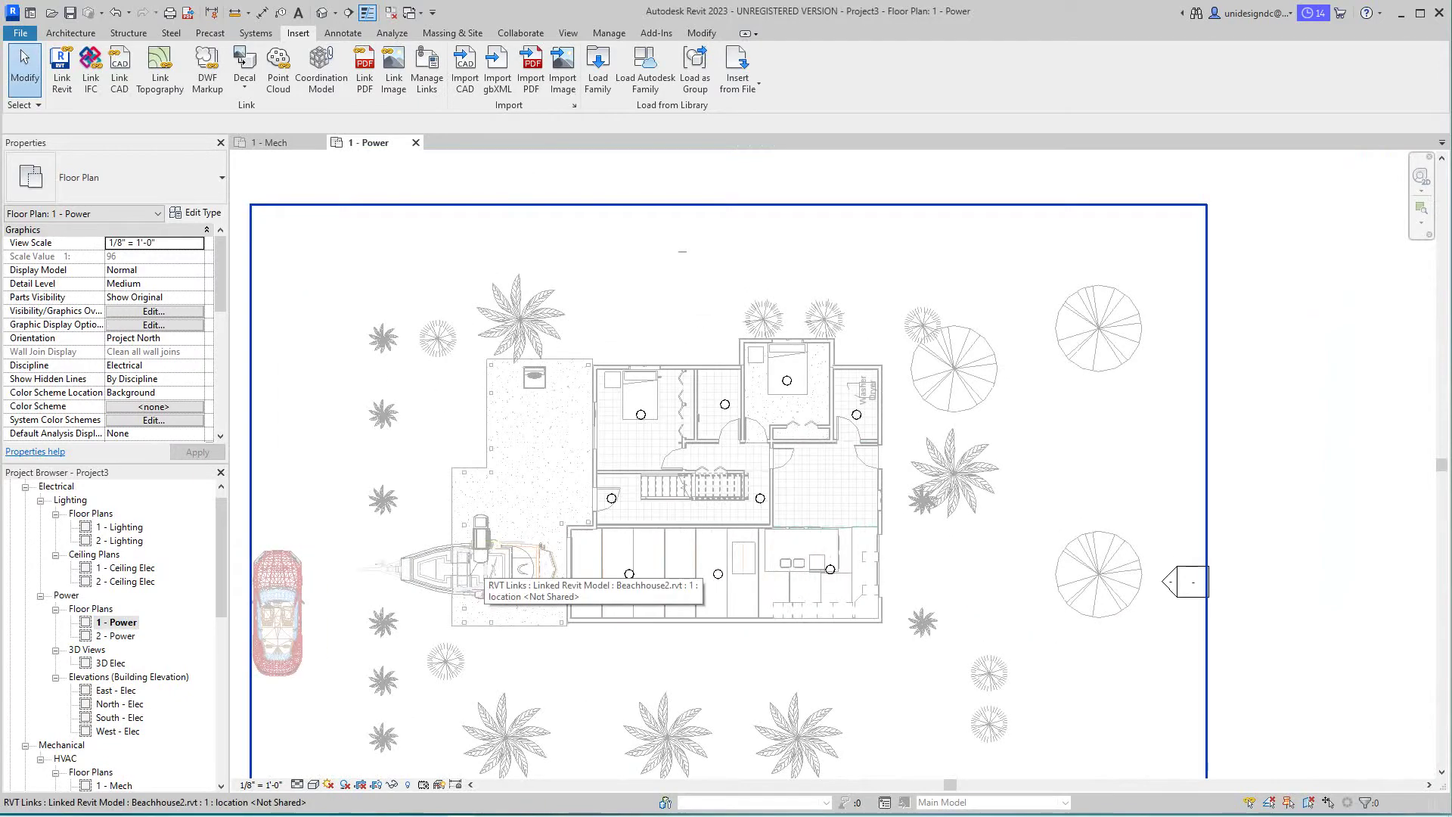
# Step: Turn off the Parking and Planting model categories in the visibility overrides of the 1 - Power floor plan
pyautogui.press('v')
pyautogui.press('g')
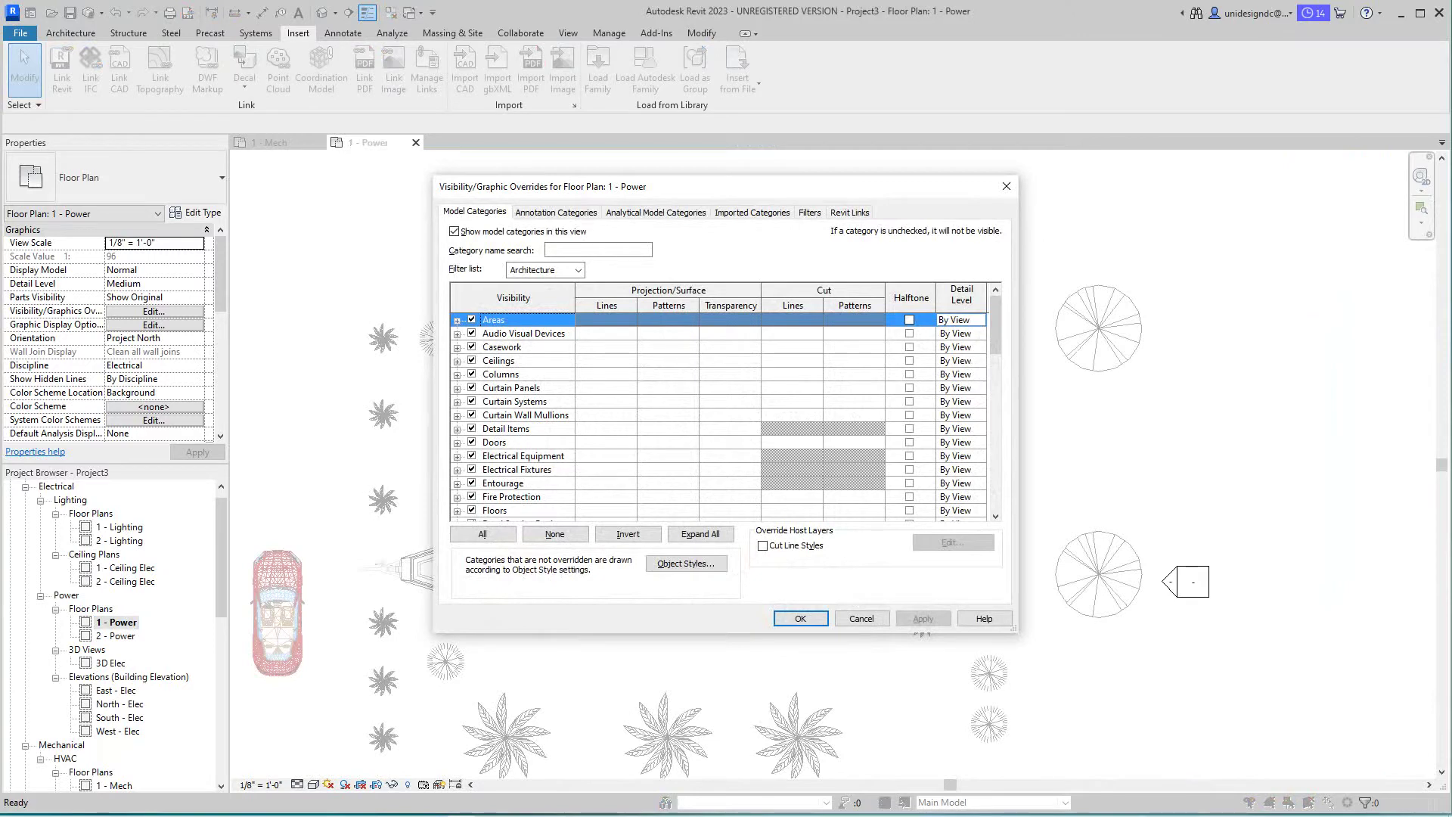
pyautogui.scroll(-4, 718, 416)
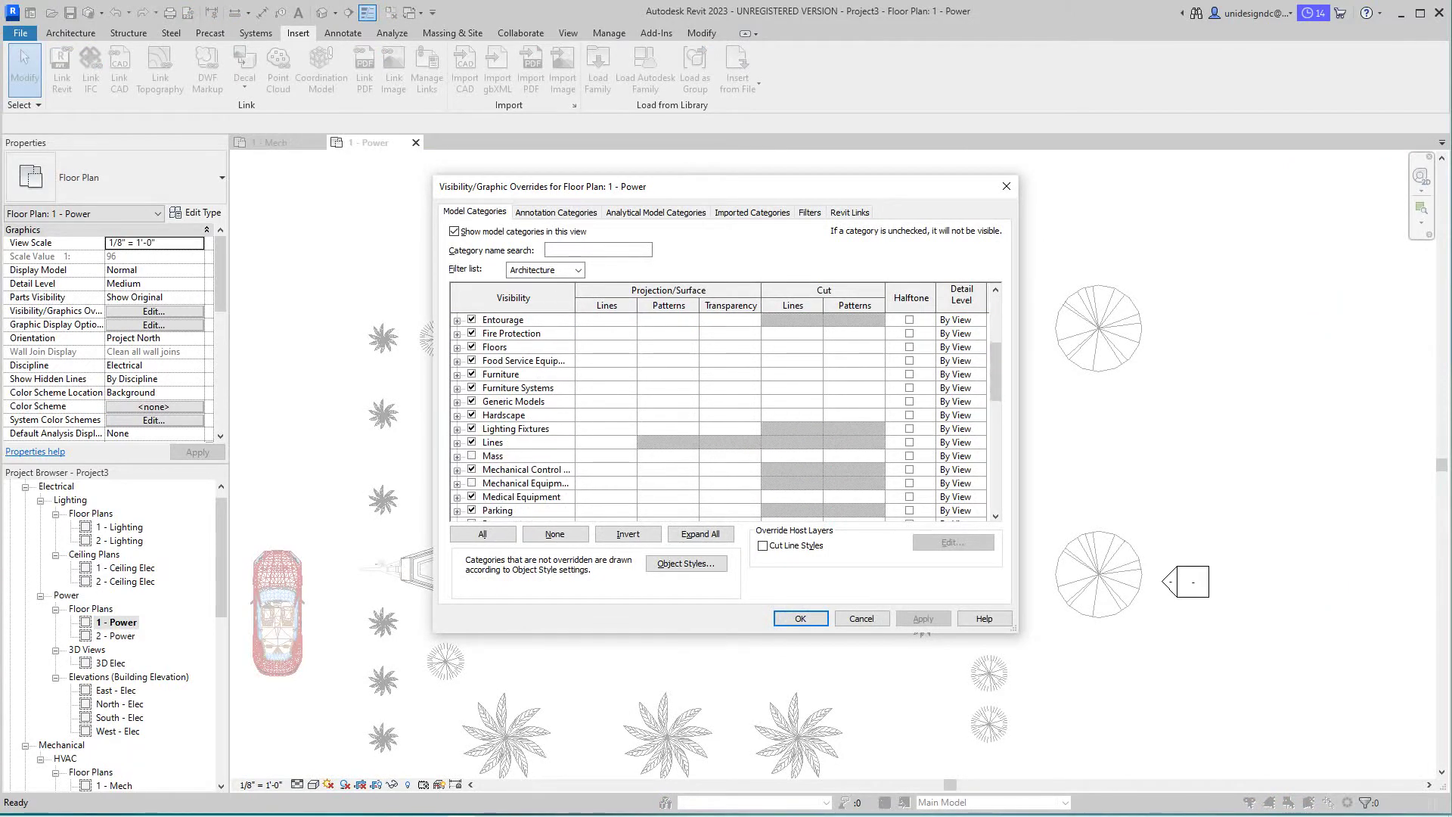
pyautogui.scroll(2, 719, 416)
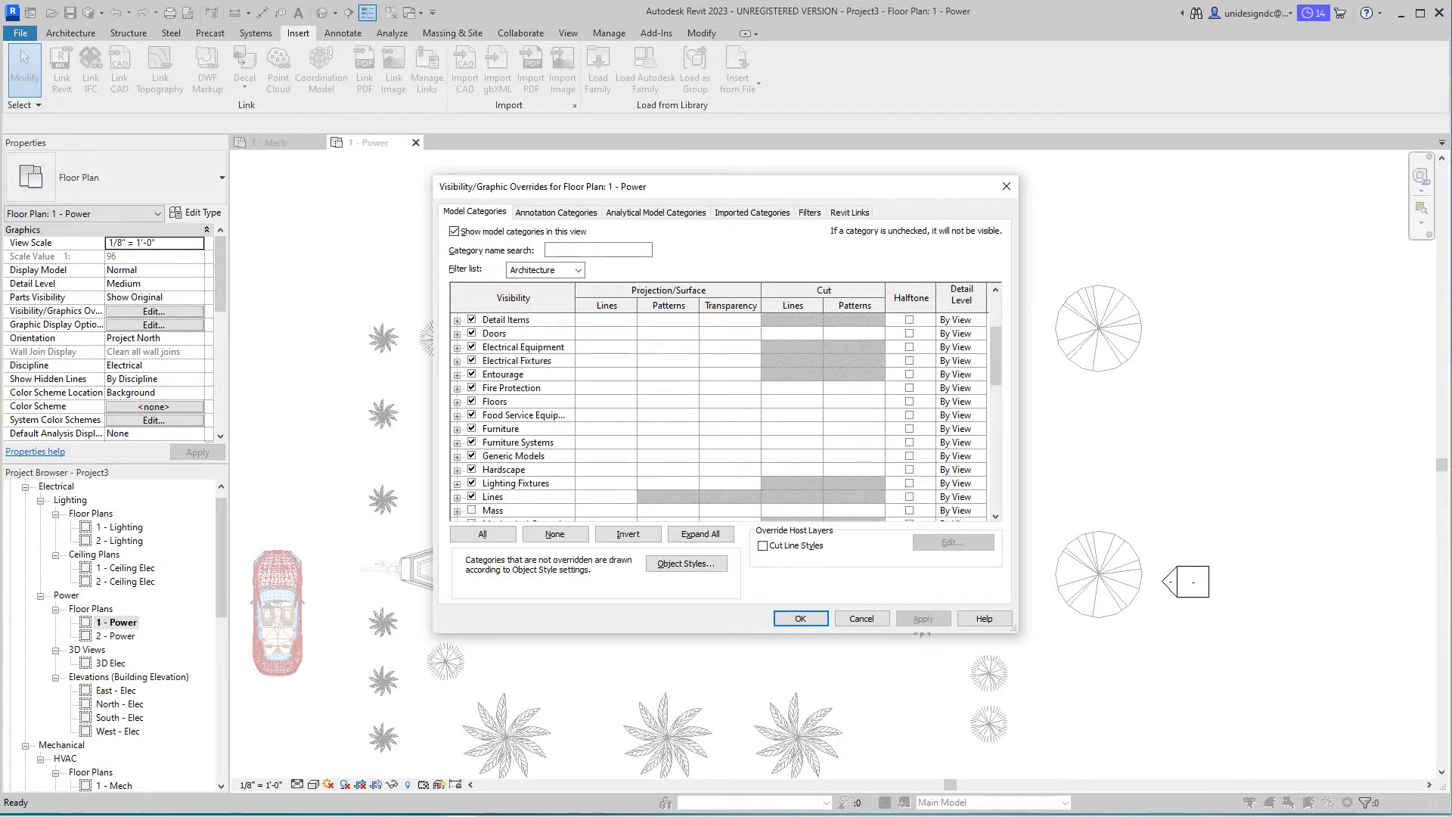
pyautogui.scroll(2, 719, 416)
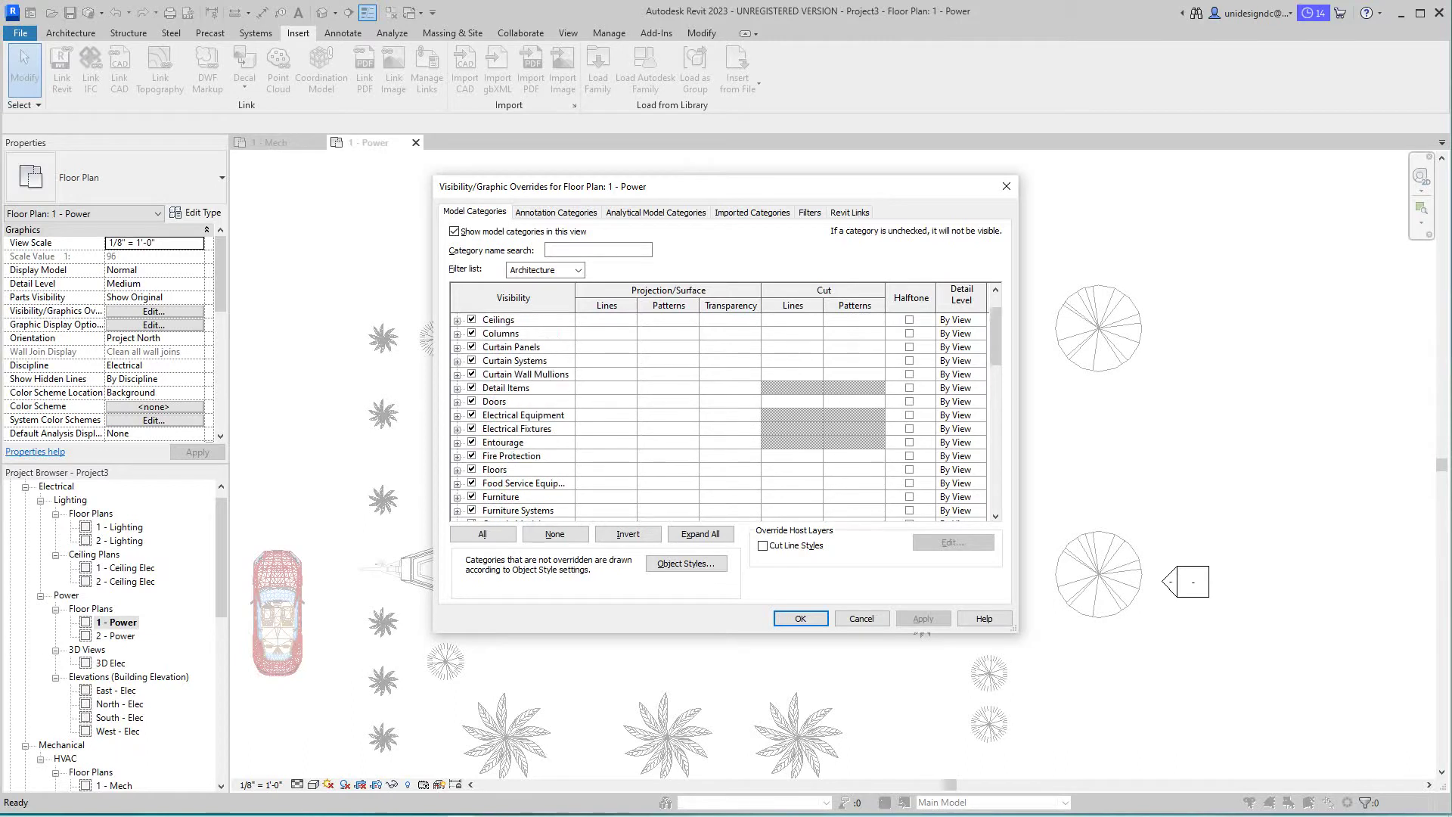
pyautogui.click(514, 320)
pyautogui.scroll(-3, 719, 416)
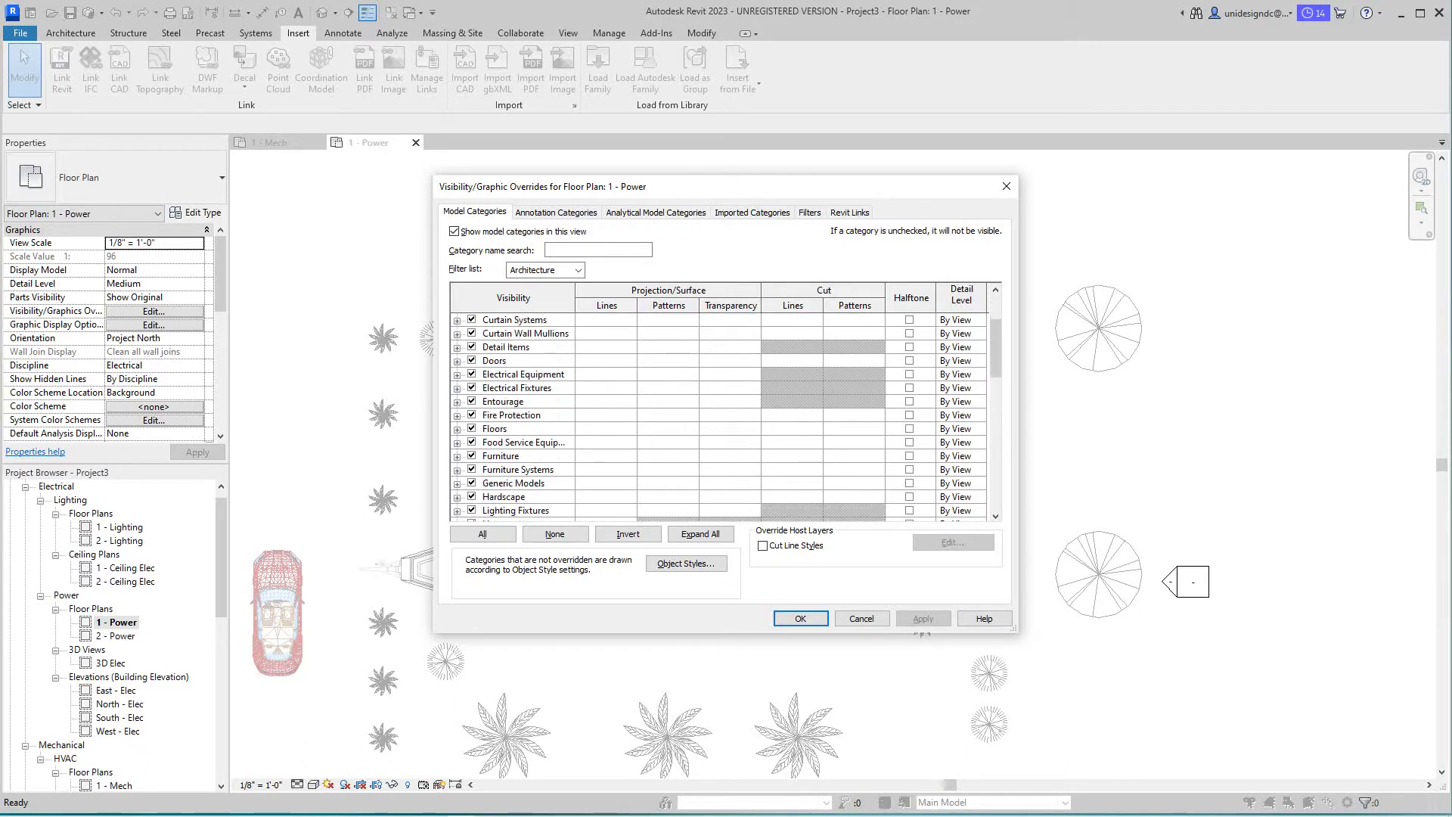
pyautogui.scroll(-2, 718, 416)
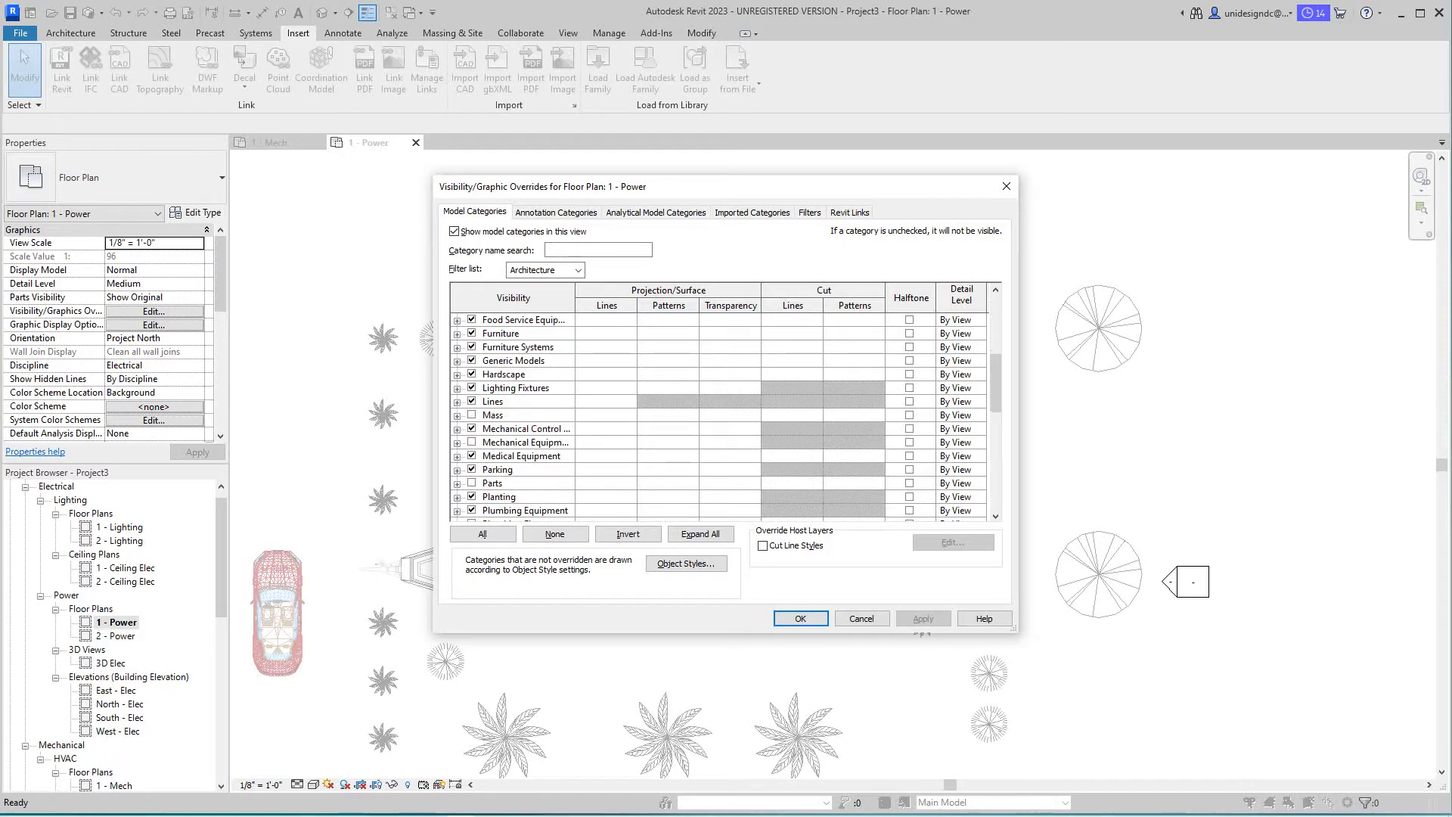
pyautogui.click(472, 469)
pyautogui.click(472, 496)
# Step: Turn off Furniture and Furniture Systems as well and apply the visibility overrides to the 1 - Power plan
pyautogui.scroll(-5, 472, 496)
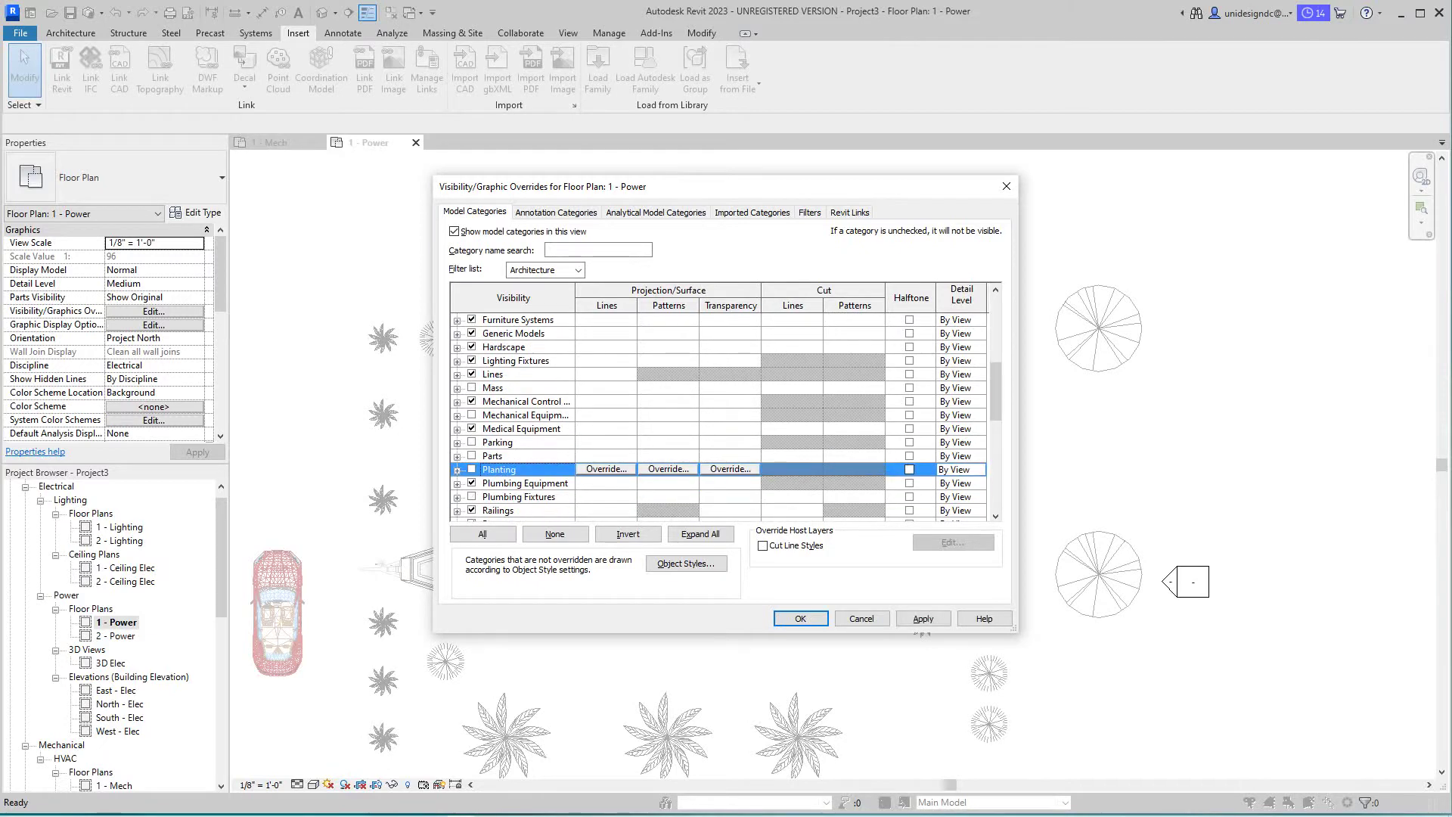
pyautogui.scroll(-2, 718, 416)
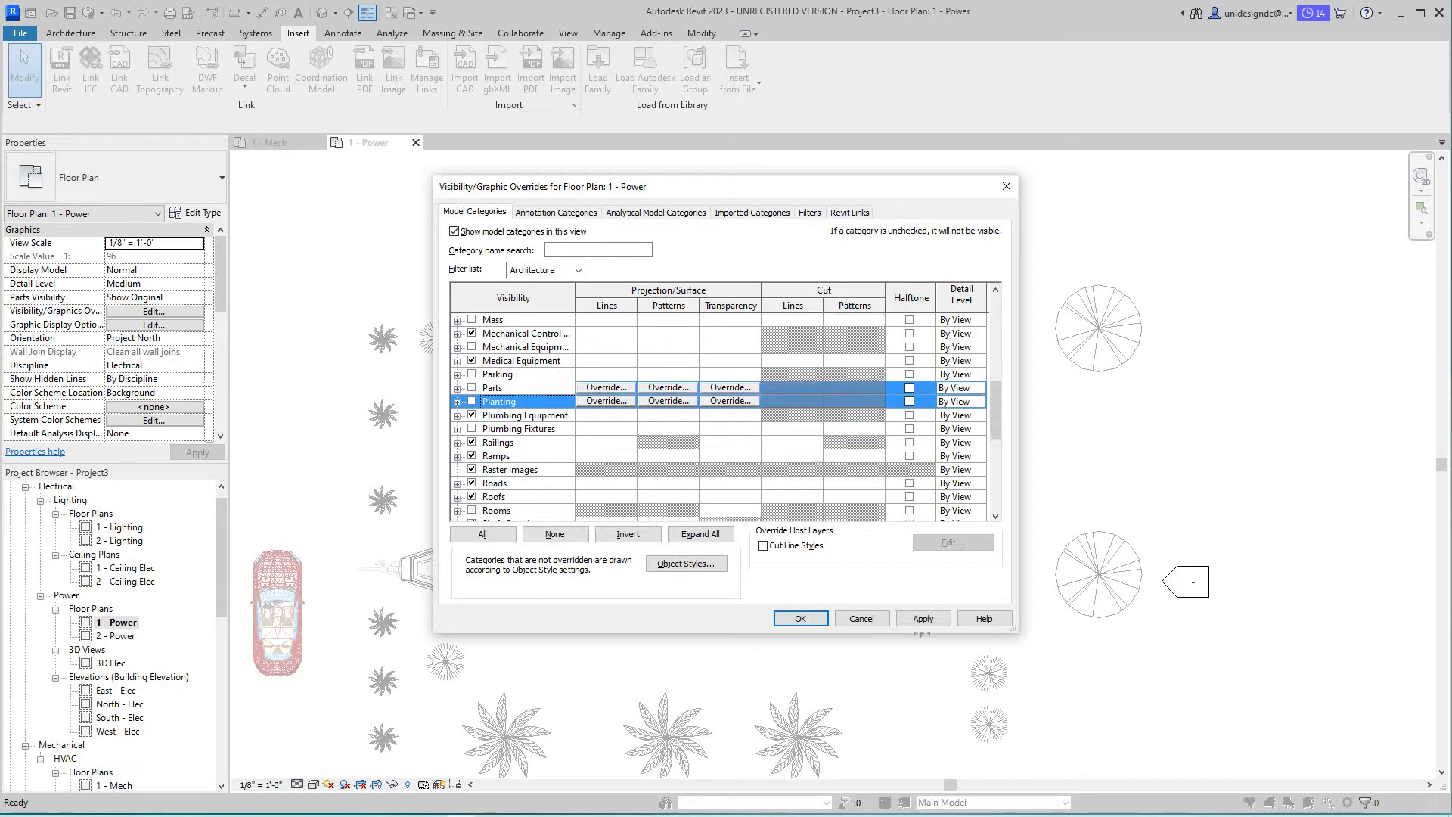
pyautogui.scroll(4, 718, 416)
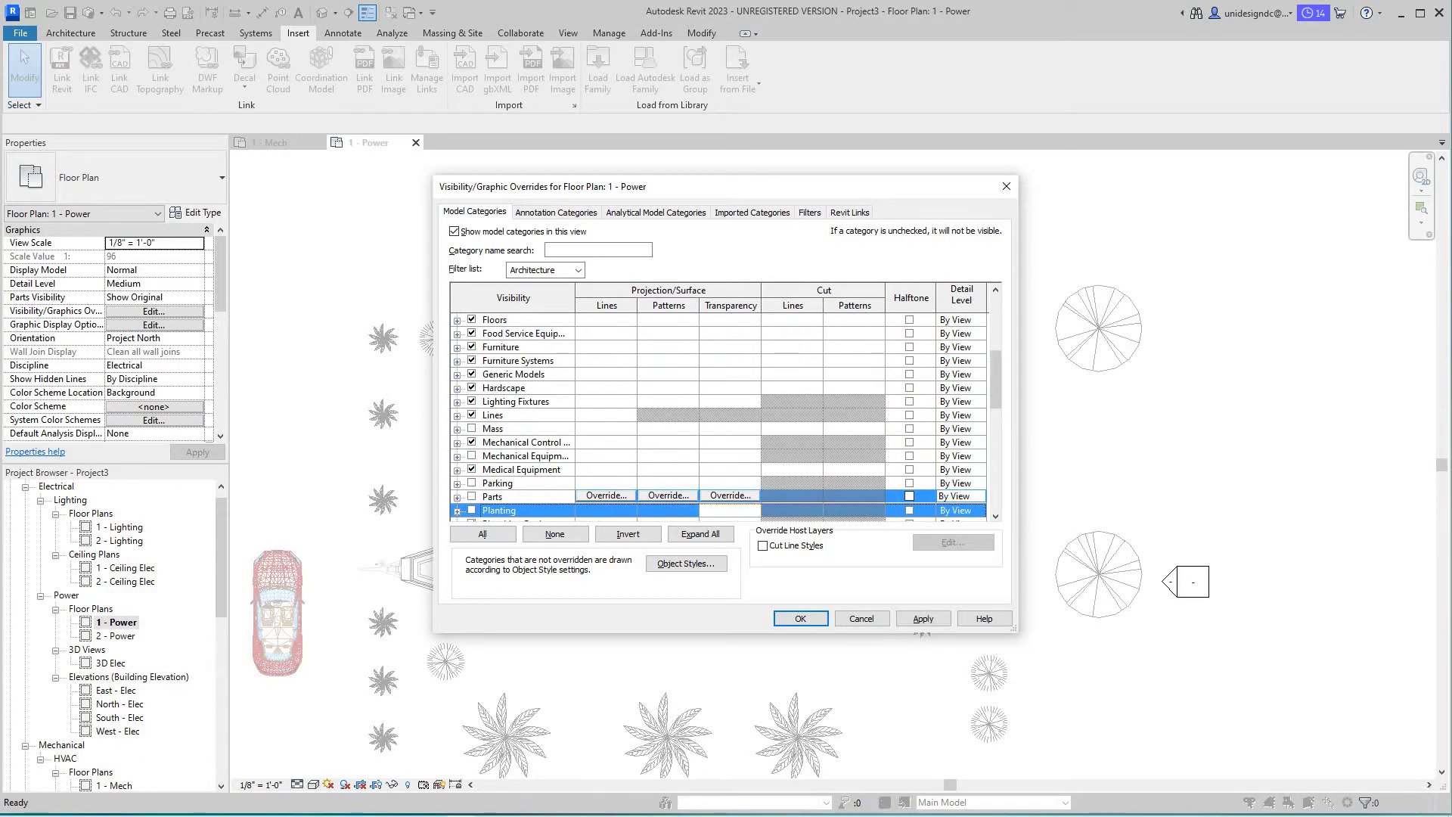
pyautogui.click(472, 360)
pyautogui.click(472, 346)
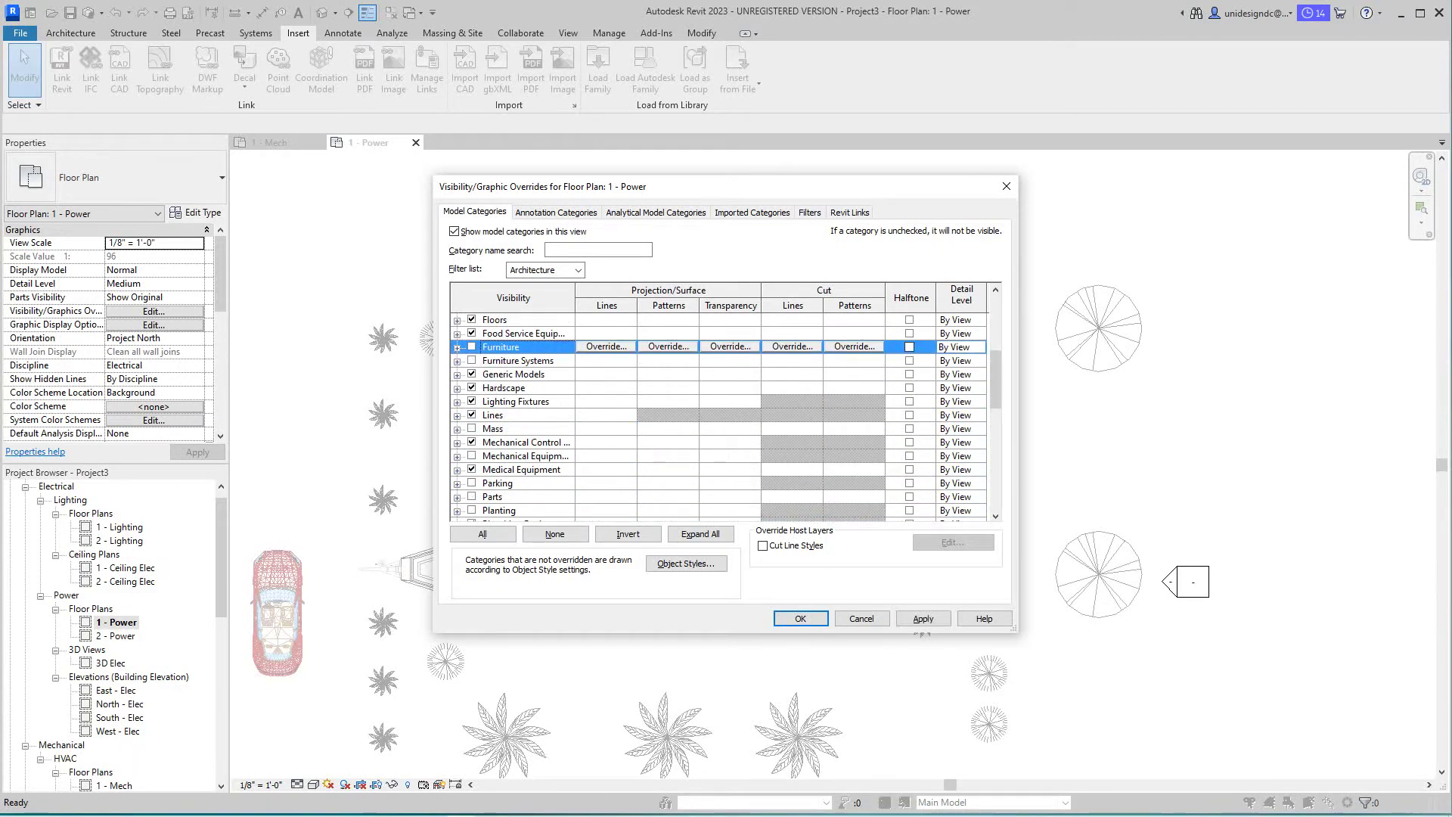
pyautogui.scroll(-4, 718, 416)
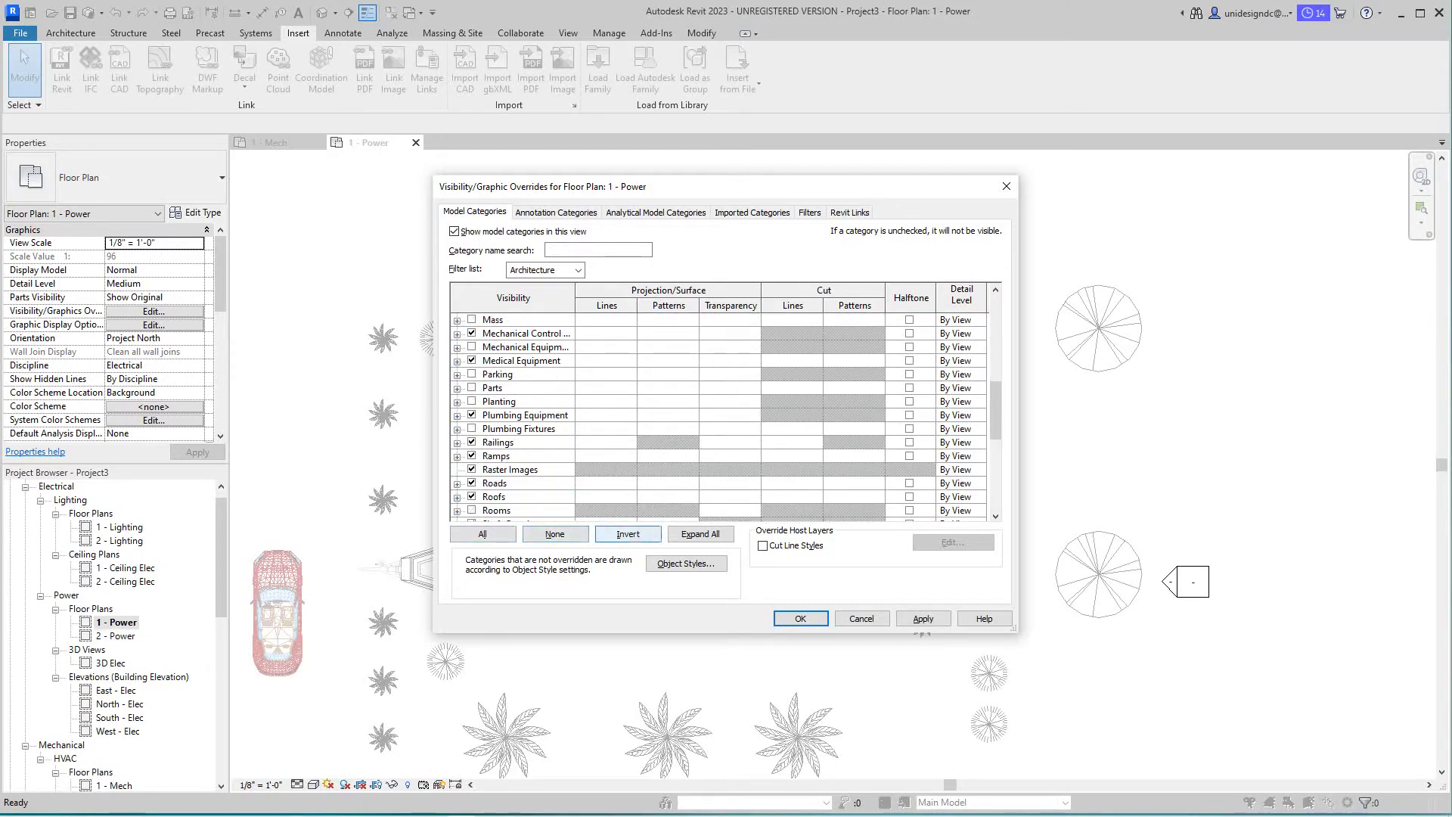
pyautogui.click(923, 619)
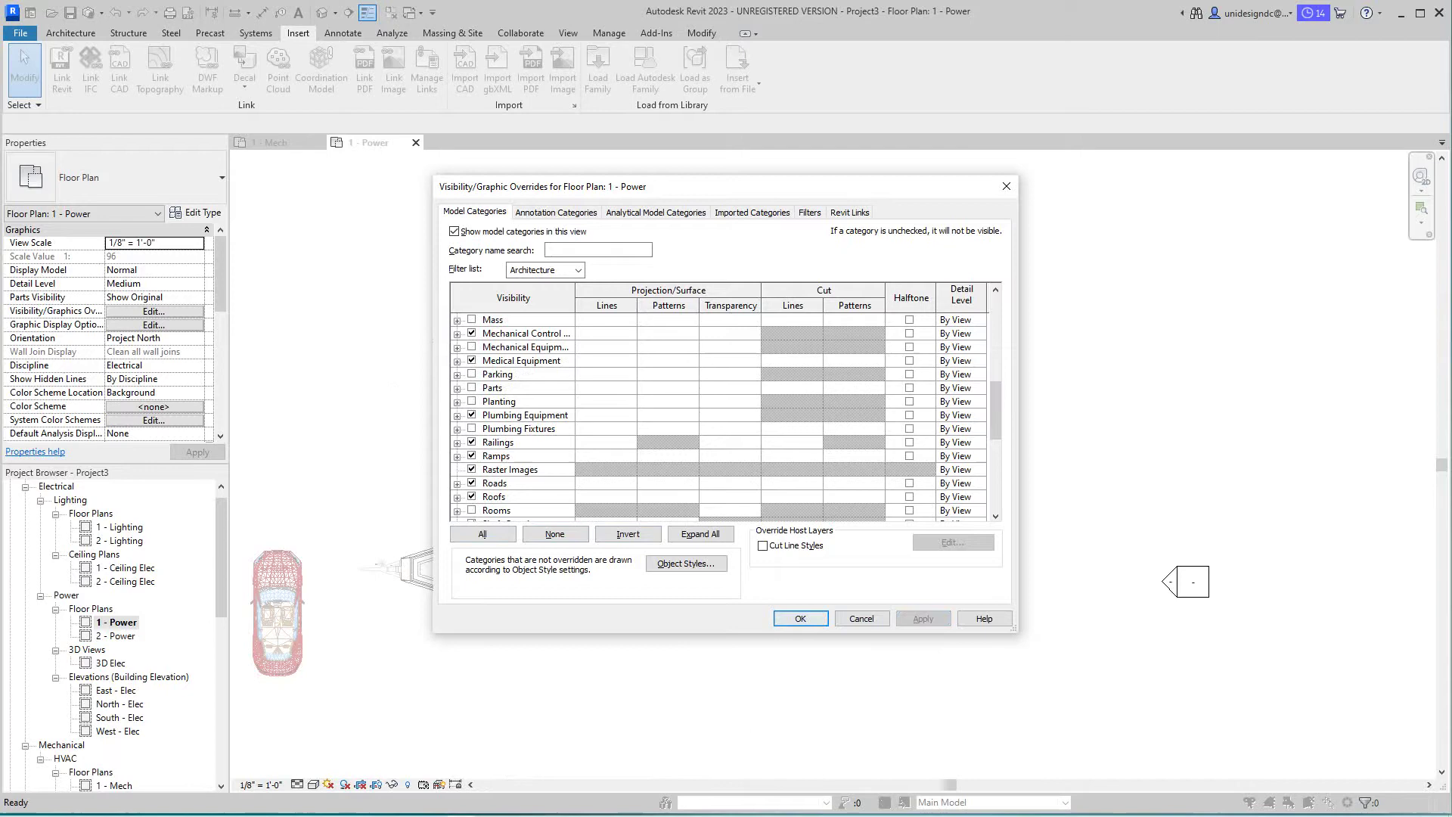
pyautogui.click(801, 618)
# Step: Inspect the 1 - Power floor plan for linked-model elements that still show around and inside the house
pyautogui.scroll(3, 568, 251)
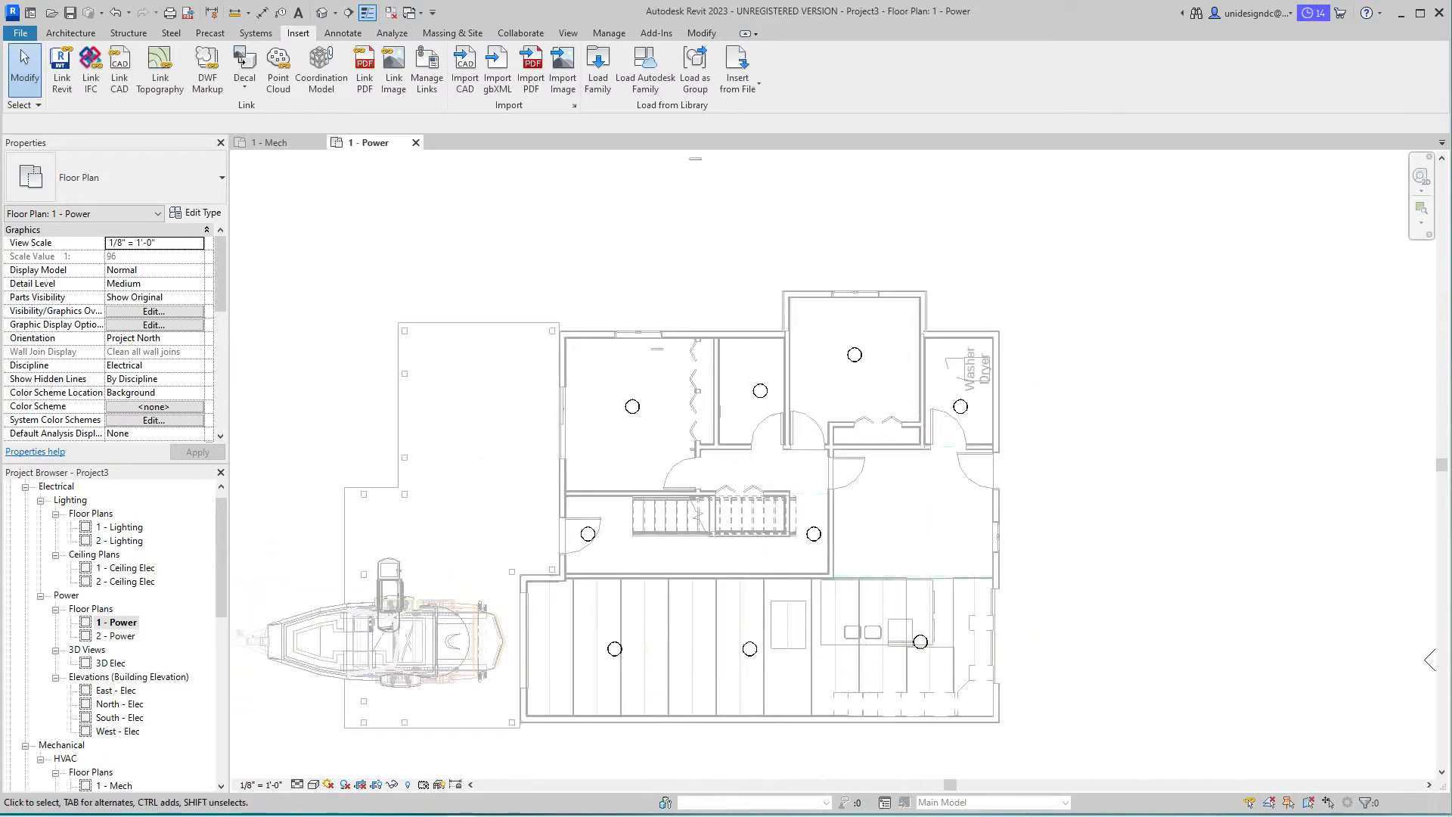
pyautogui.scroll(2, 673, 497)
pyautogui.scroll(-1, 711, 513)
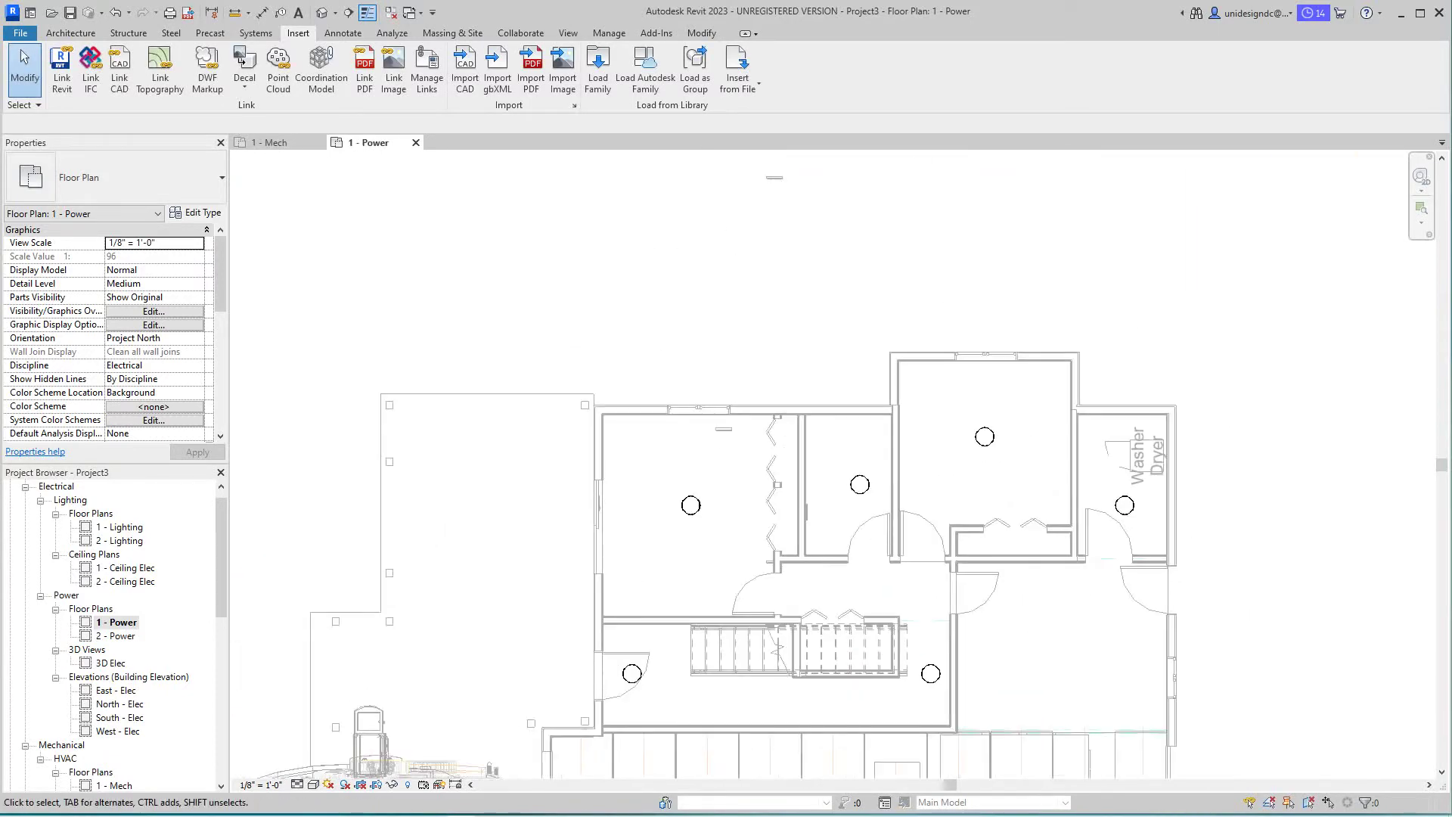
pyautogui.moveTo(711, 513); pyautogui.dragTo(672, 486, button='middle')
pyautogui.scroll(-2, 670, 483)
pyautogui.scroll(-3, 793, 484)
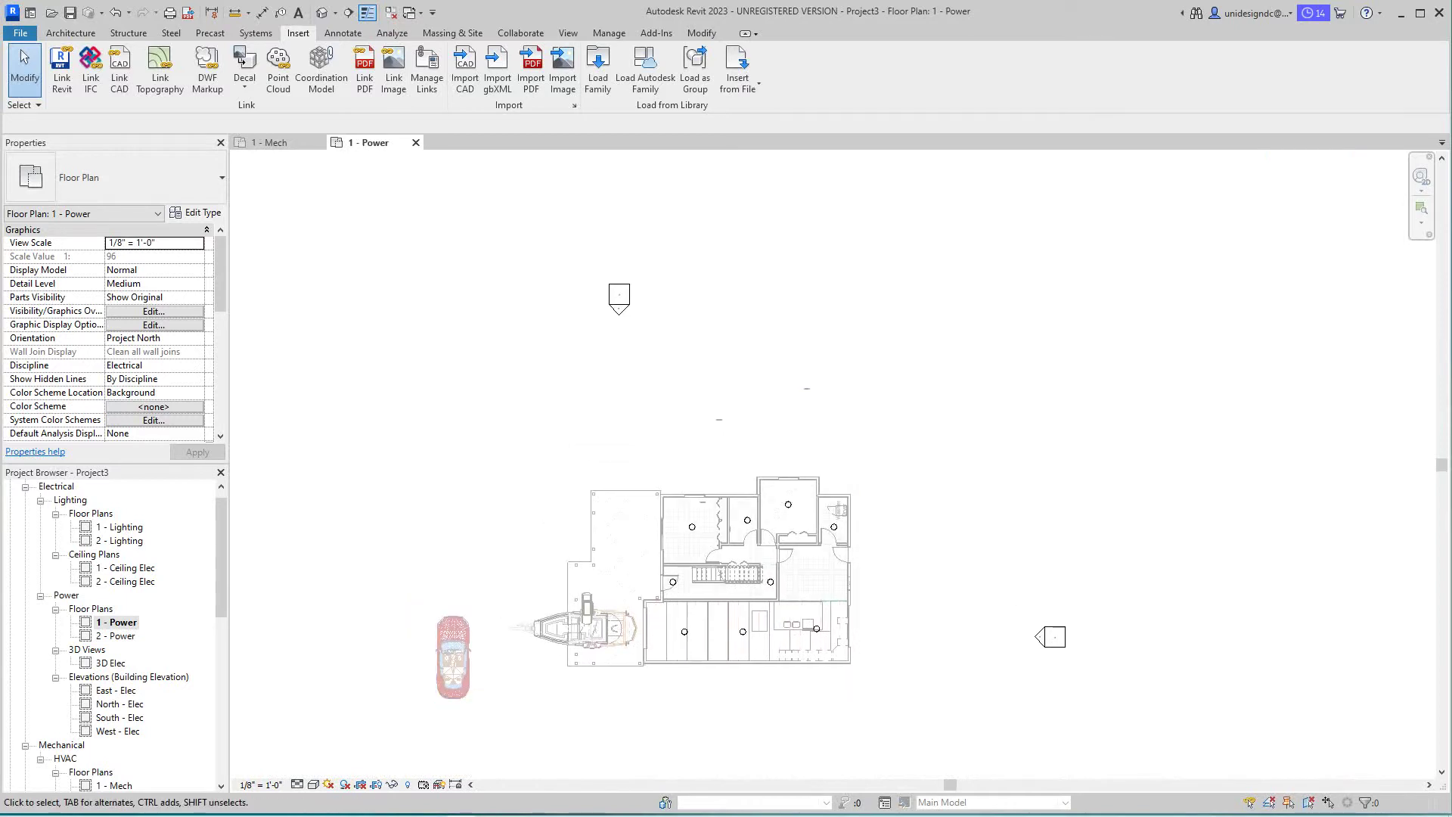
pyautogui.scroll(2, 919, 438)
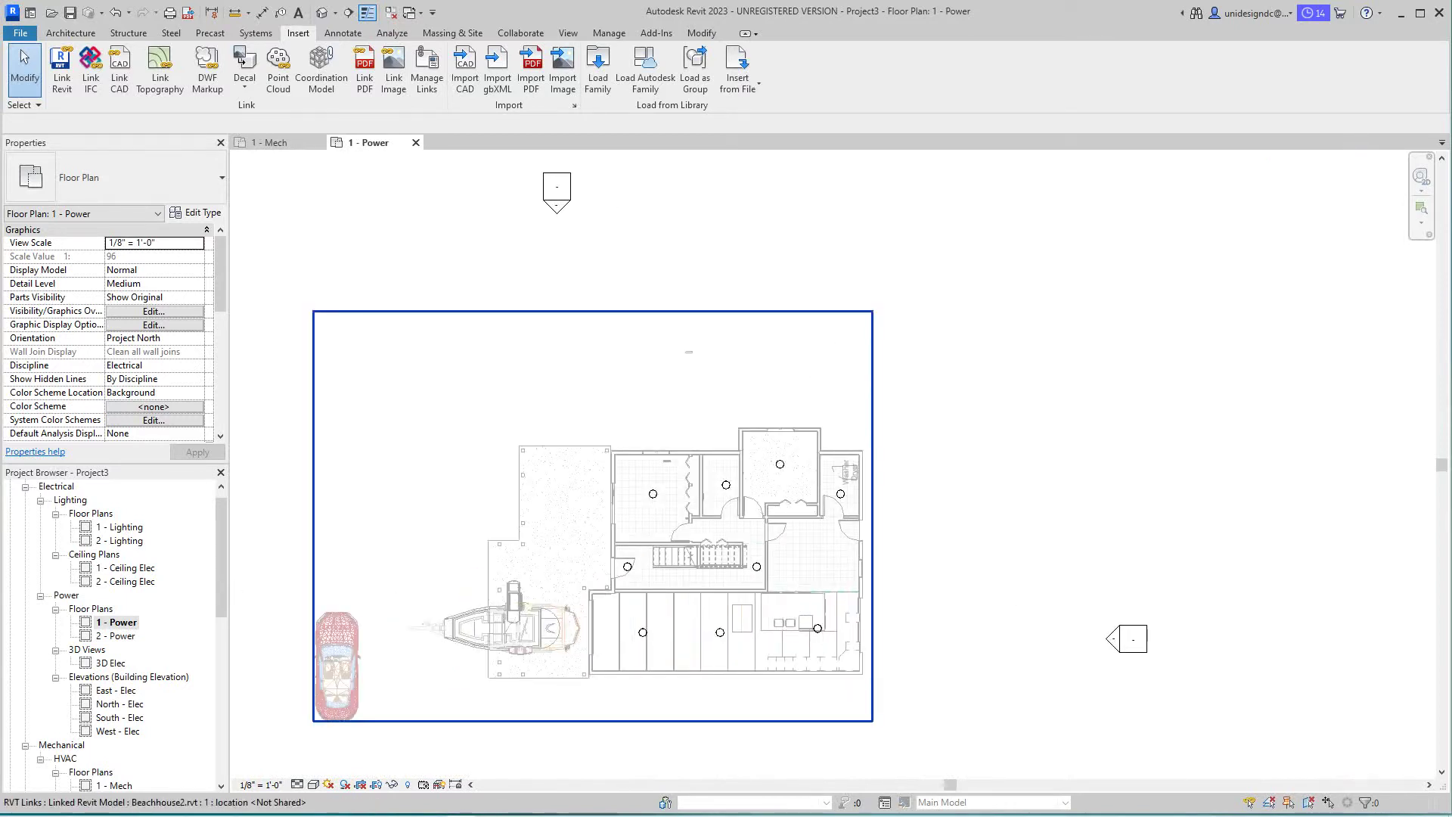
pyautogui.moveTo(748, 650); pyautogui.dragTo(821, 633, button='middle')
pyautogui.scroll(-1, 821, 634)
pyautogui.scroll(2, 821, 634)
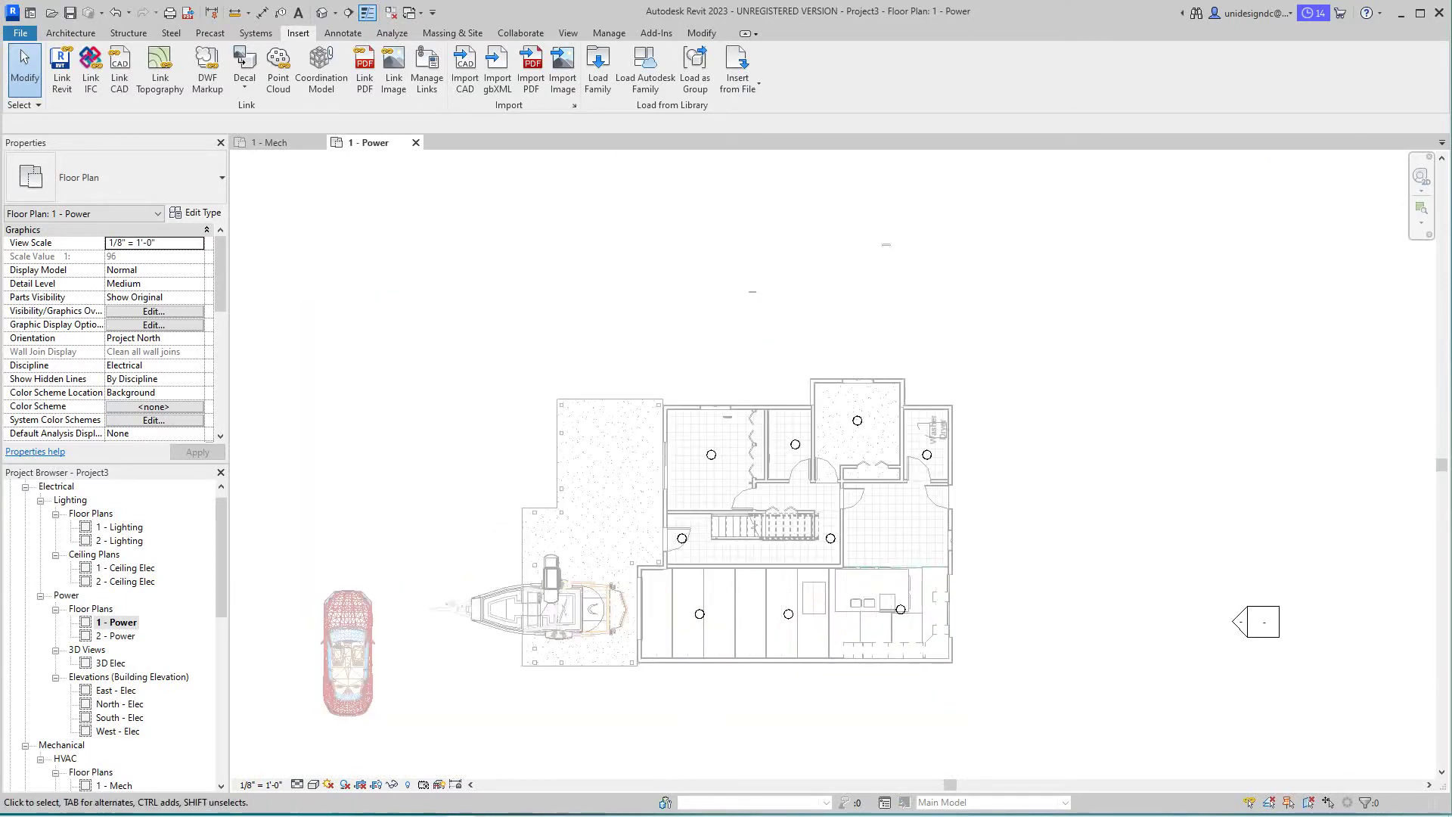
# Step: Review the Room Bounding setting in the type properties of the linked Beachhouse2.rvt model
pyautogui.scroll(-3, 762, 565)
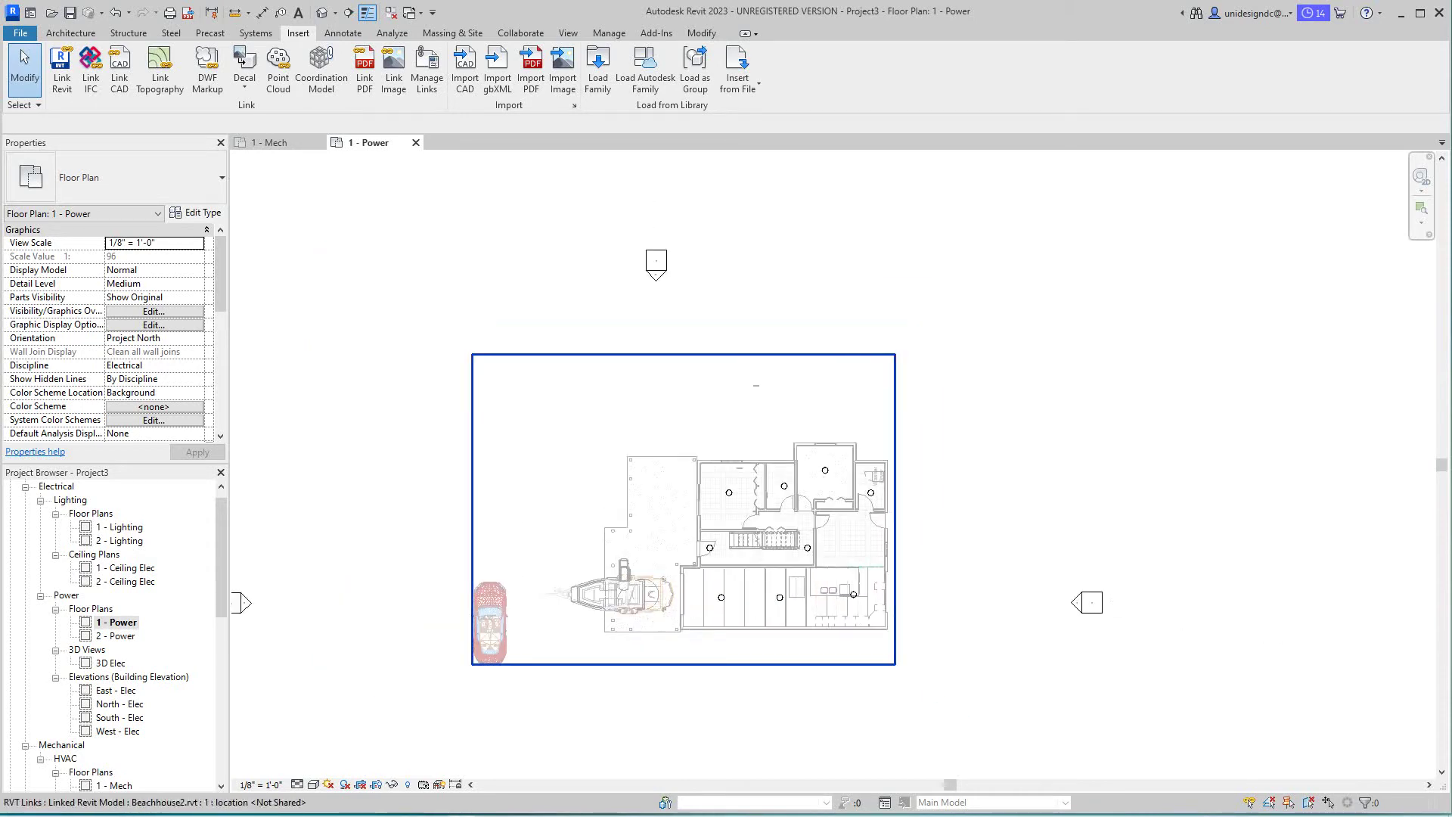
pyautogui.click(762, 565)
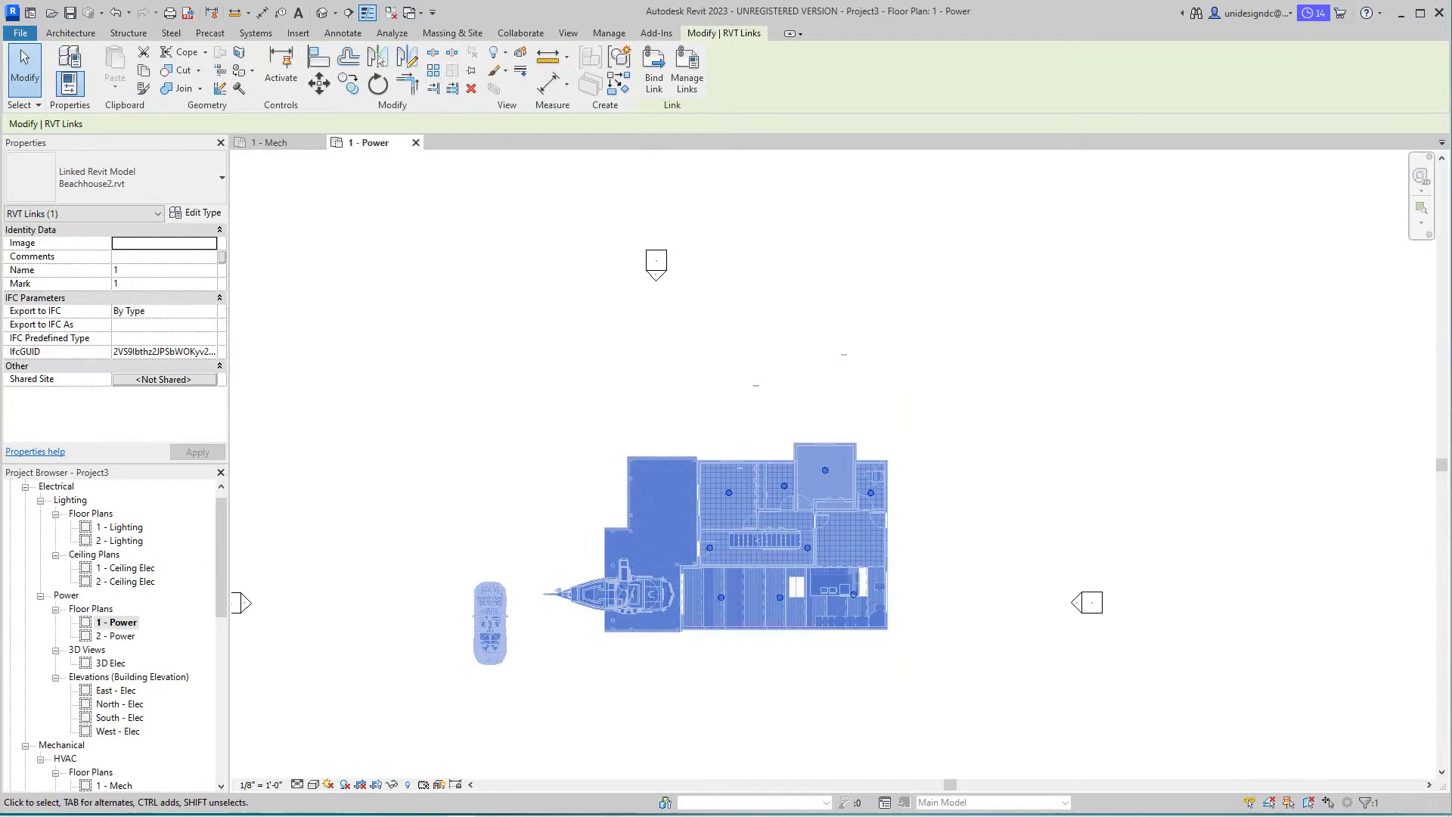
pyautogui.click(197, 212)
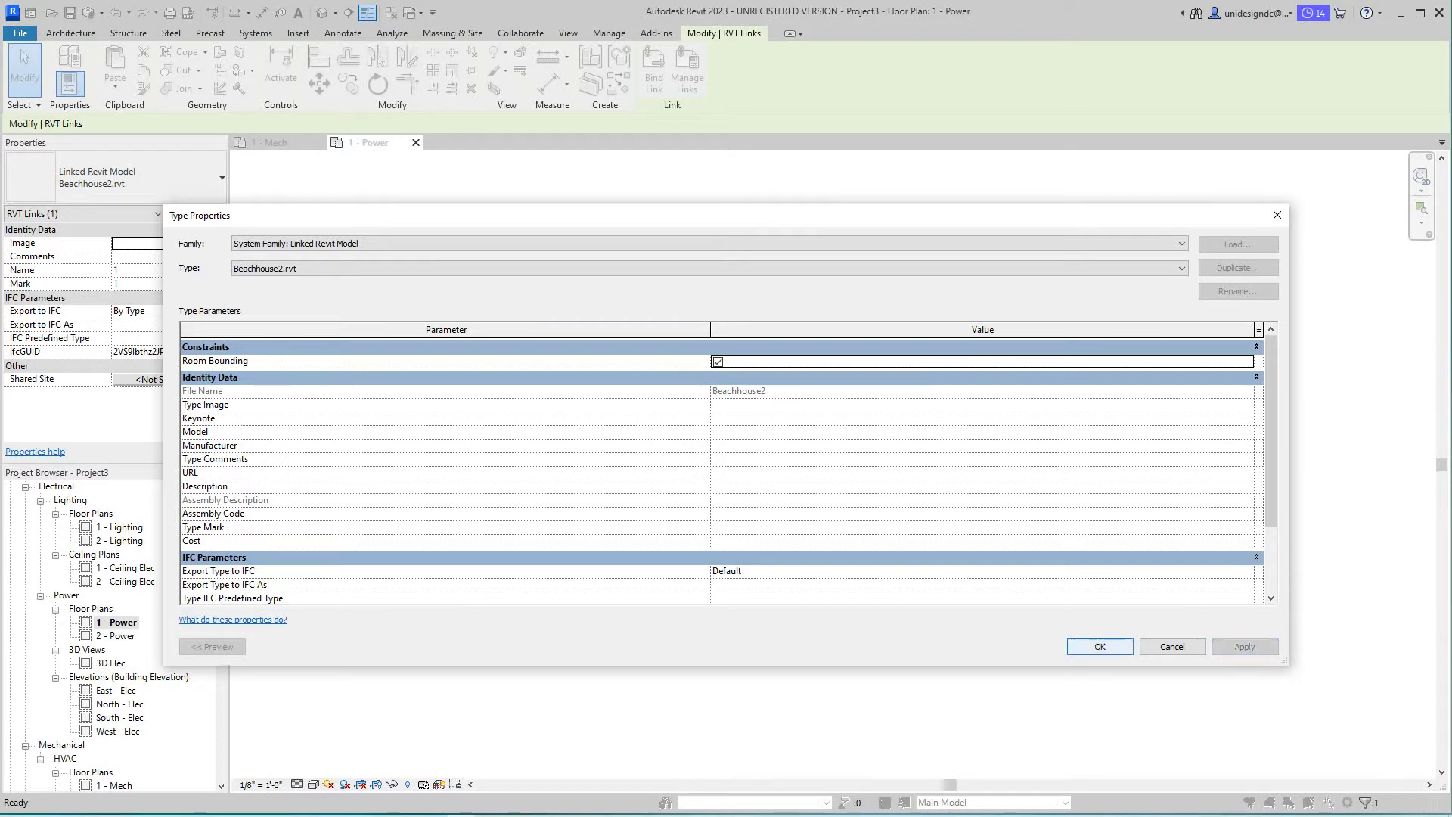
pyautogui.click(1099, 646)
pyautogui.press('Escape')
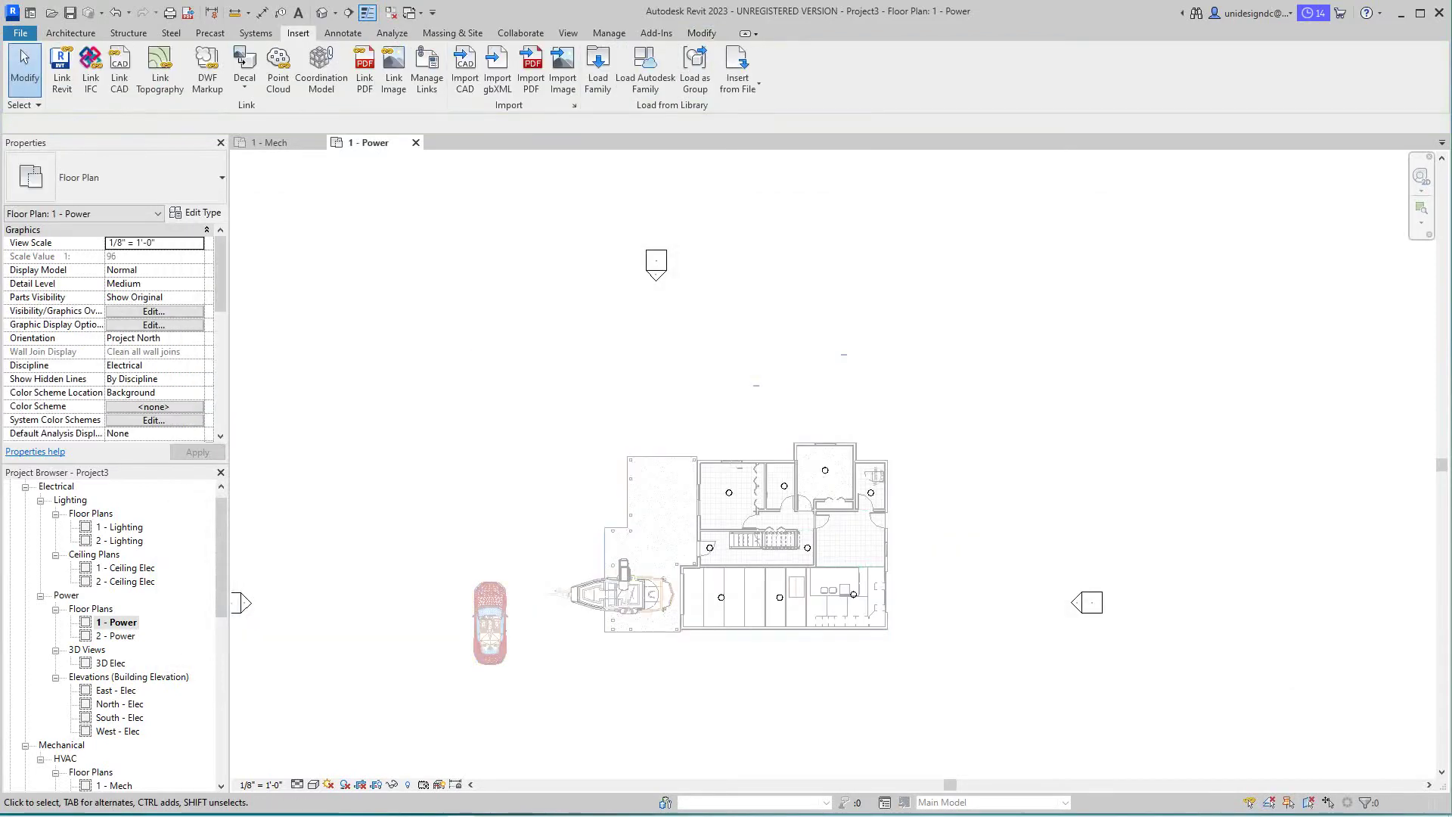
# Step: Examine the room layout of the linked house on the 1 - Power floor plan
pyautogui.scroll(4, 797, 476)
pyautogui.scroll(-2, 797, 480)
pyautogui.moveTo(798, 483); pyautogui.dragTo(812, 439, button='middle')
pyautogui.scroll(-1, 814, 440)
pyautogui.scroll(8, 777, 461)
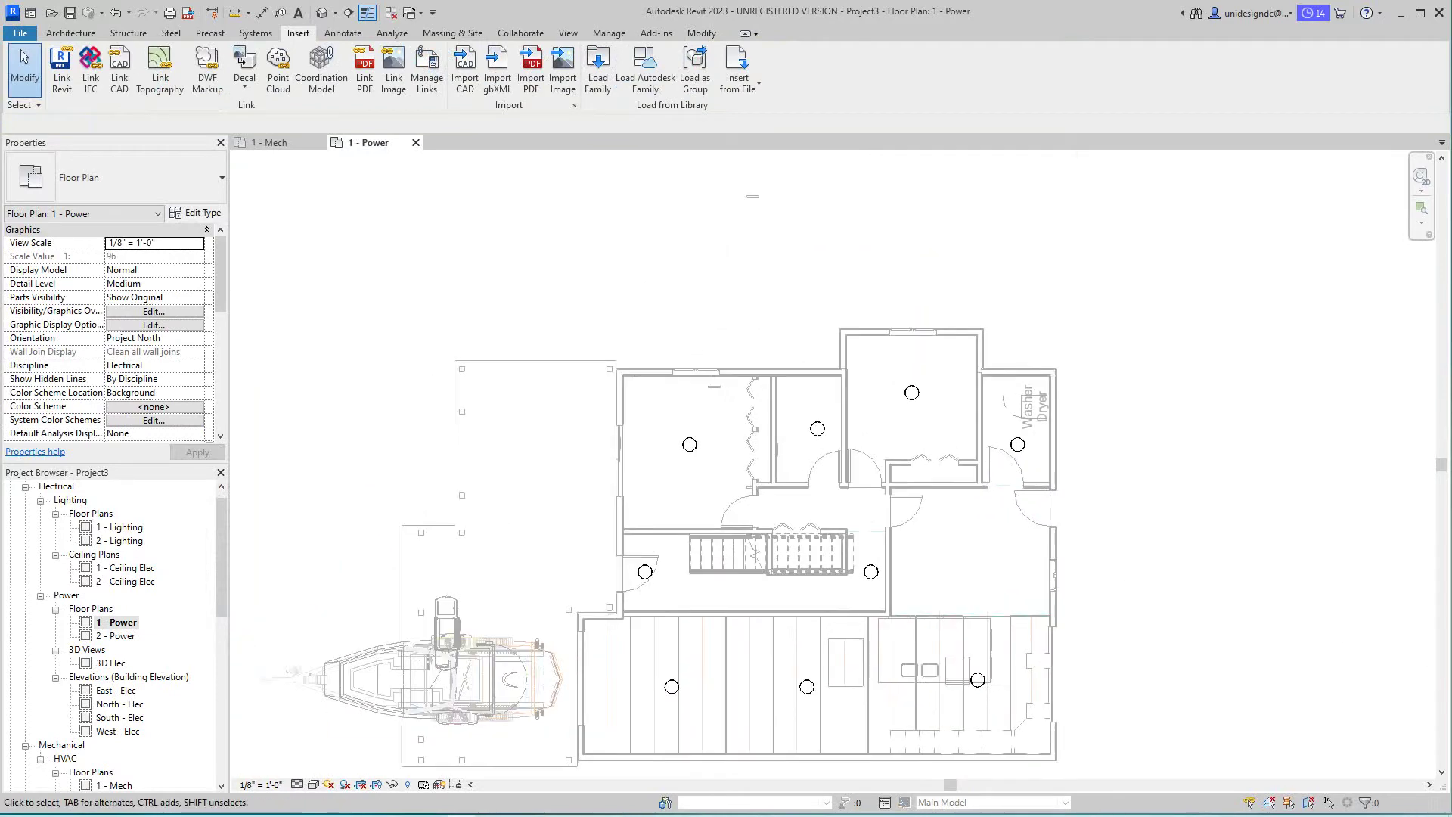
pyautogui.scroll(-3, 606, 346)
pyautogui.moveTo(605, 346); pyautogui.dragTo(617, 356, button='middle')
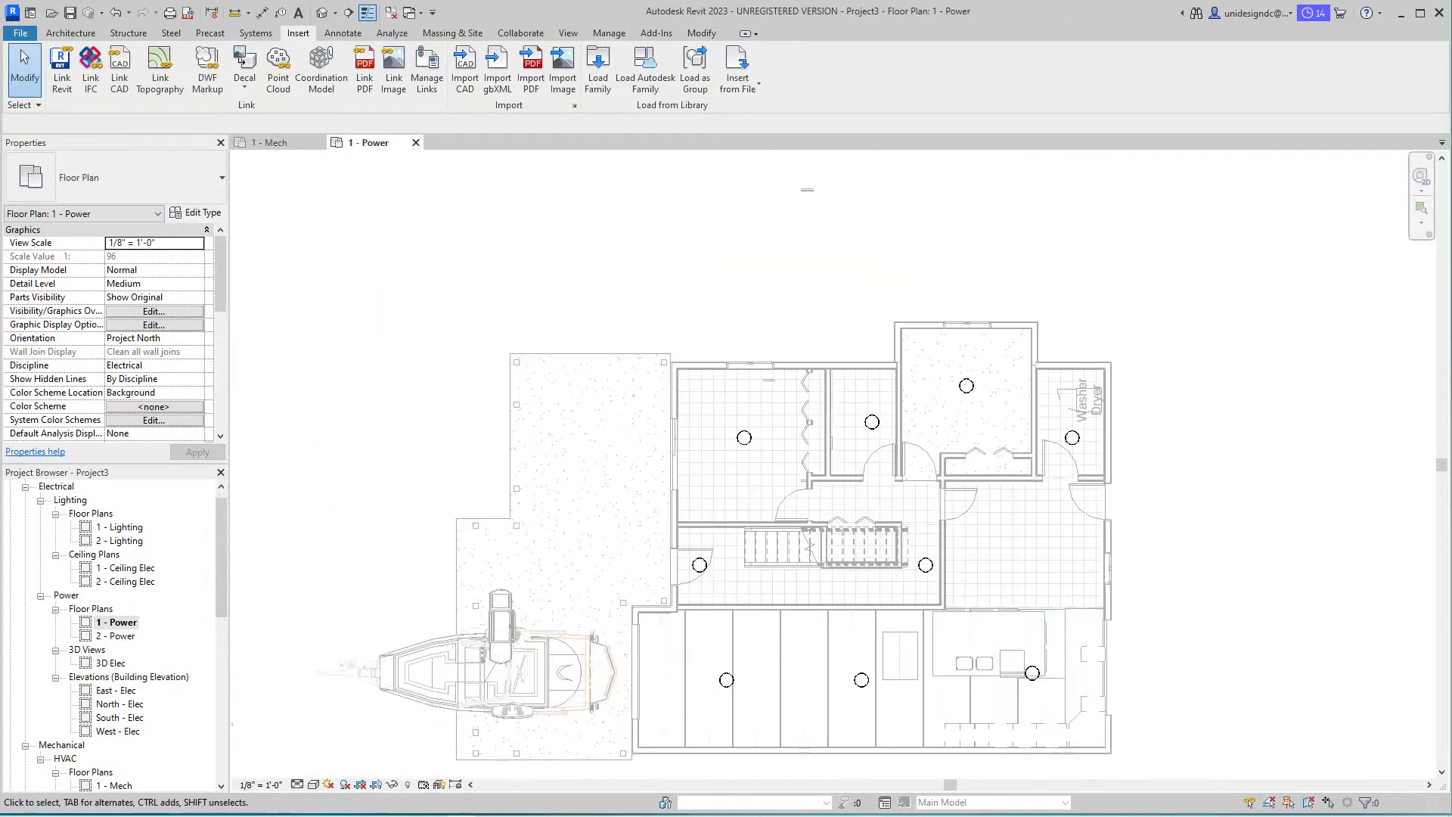
pyautogui.scroll(3, 623, 410)
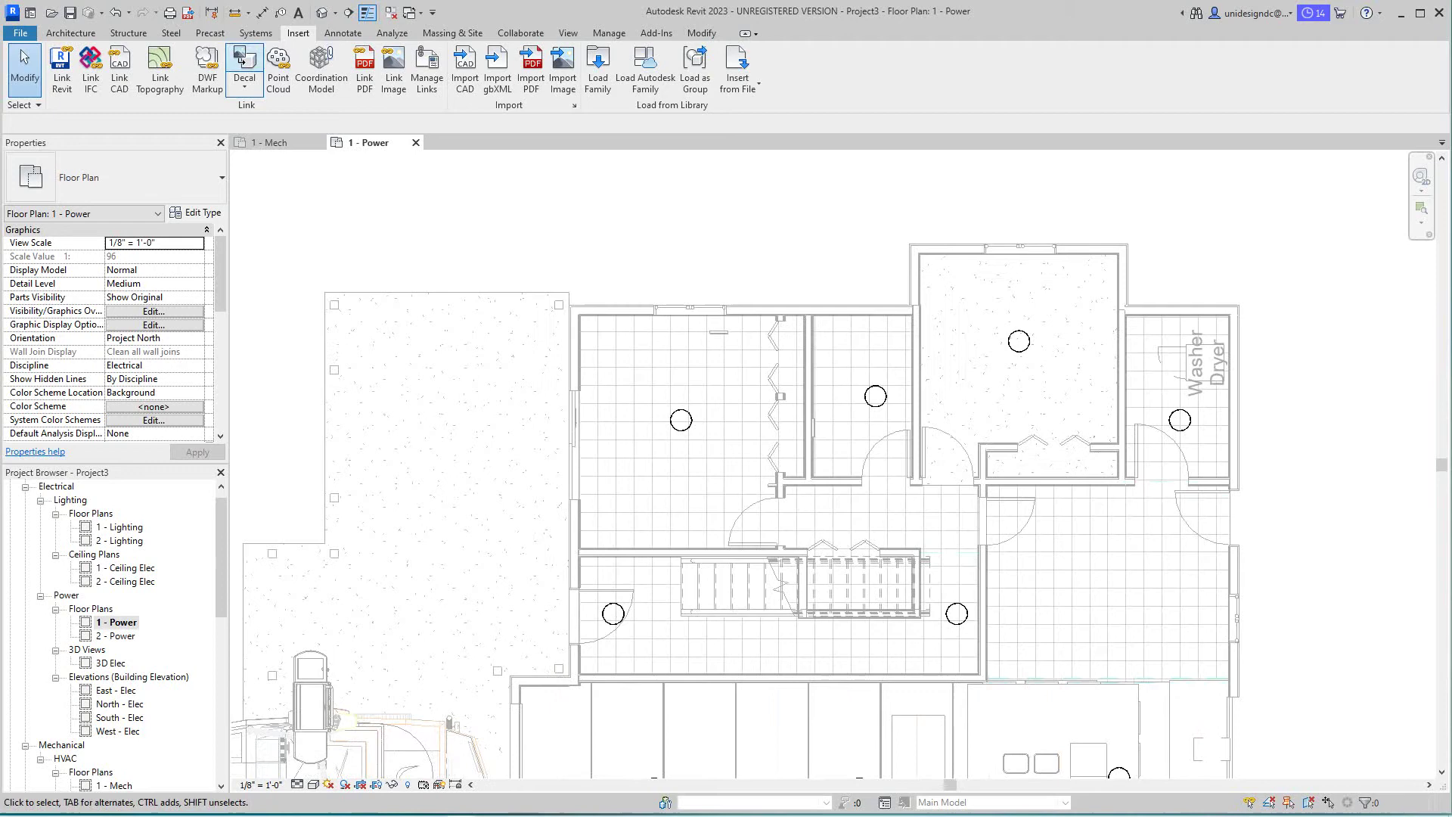
pyautogui.click(255, 33)
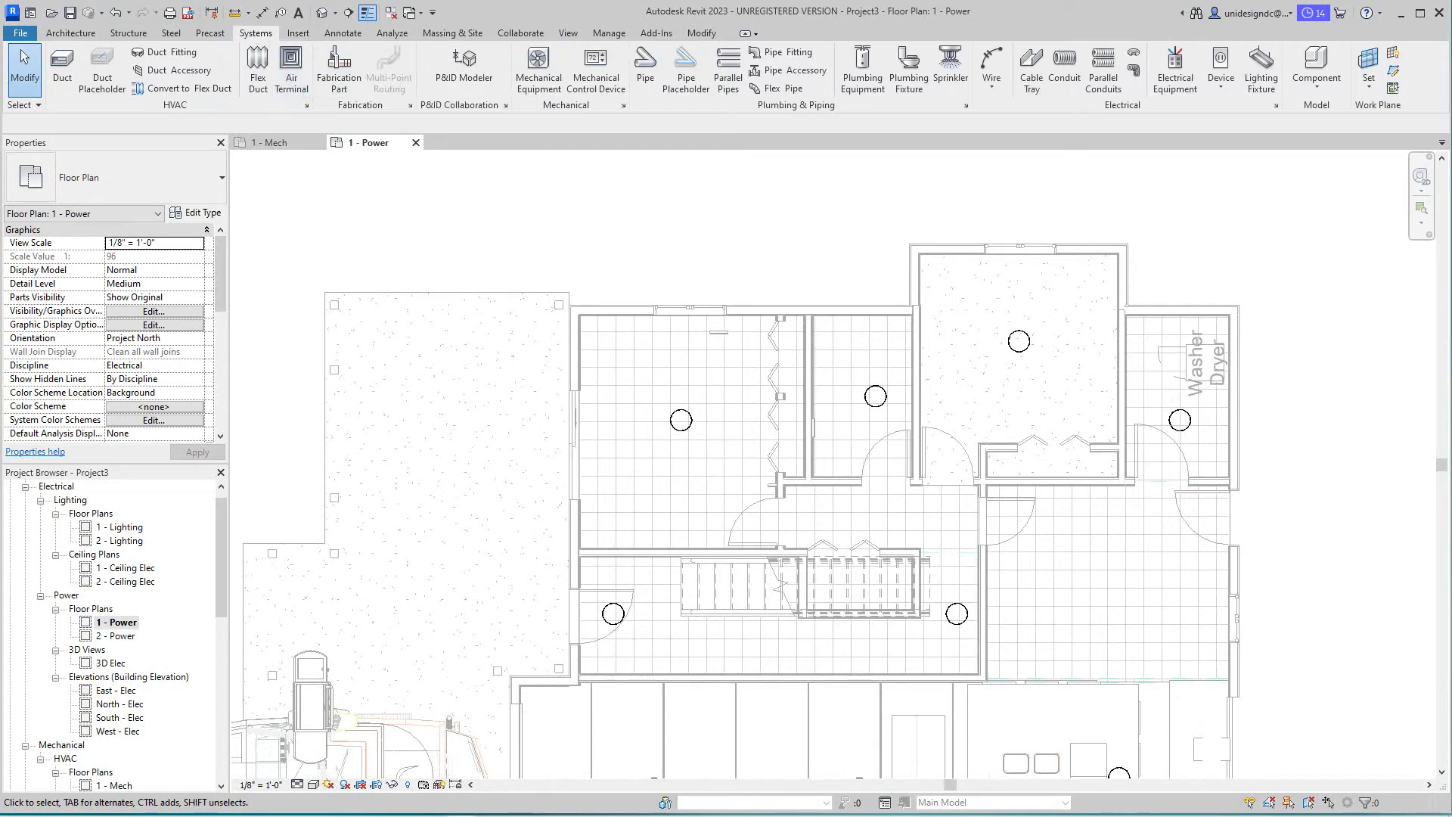
pyautogui.scroll(-2, 789, 756)
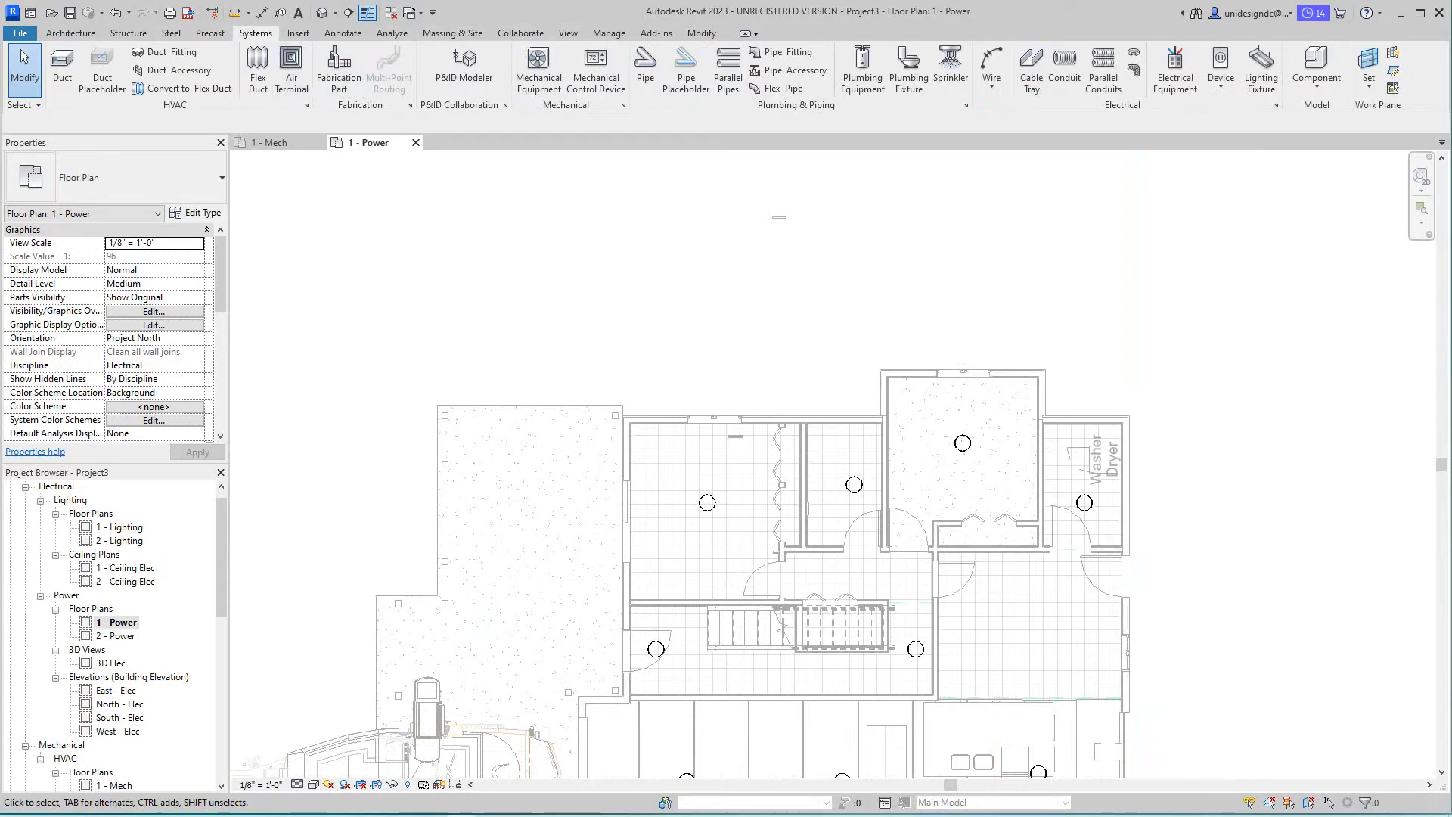
pyautogui.click(391, 34)
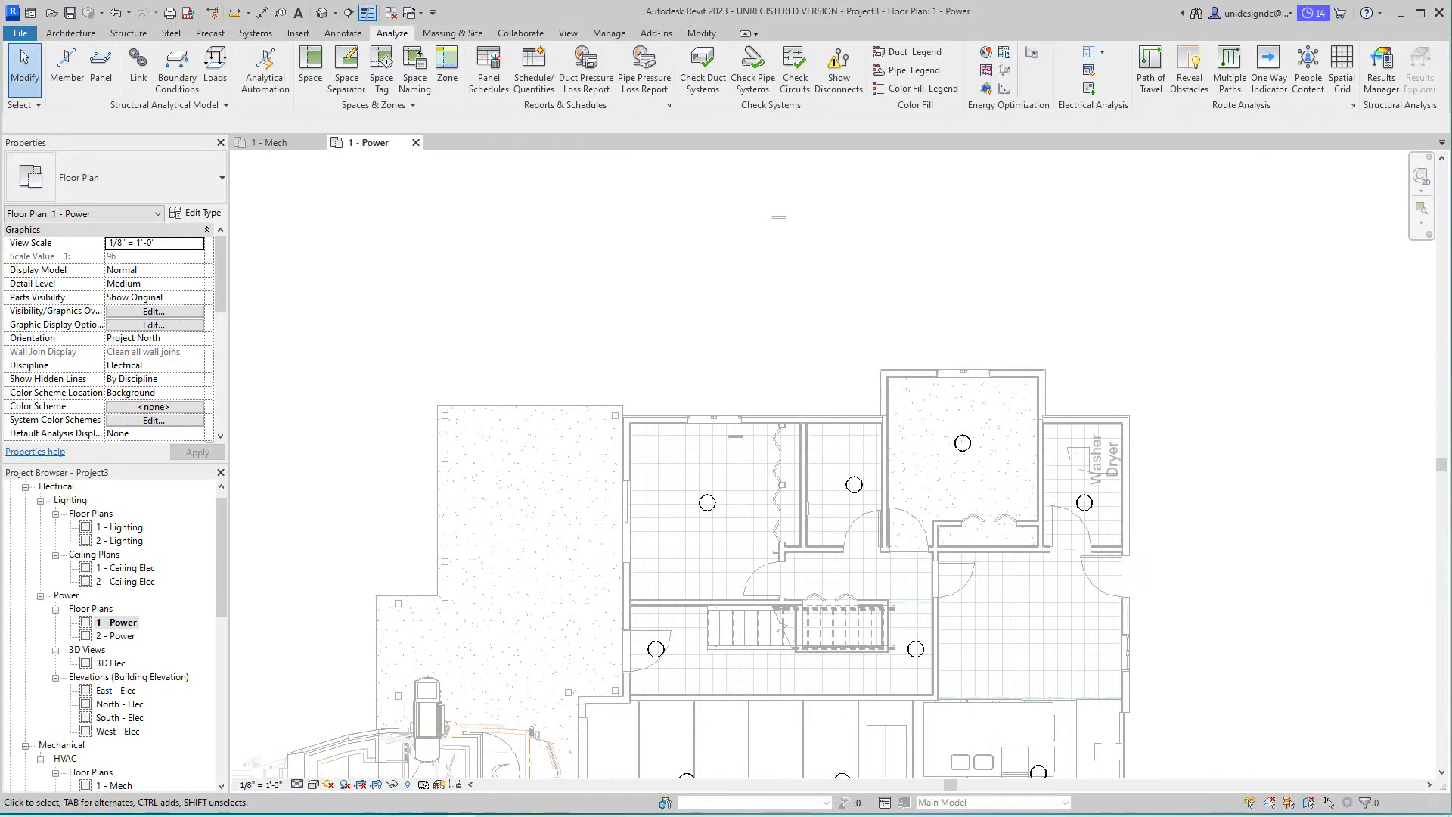
pyautogui.click(310, 68)
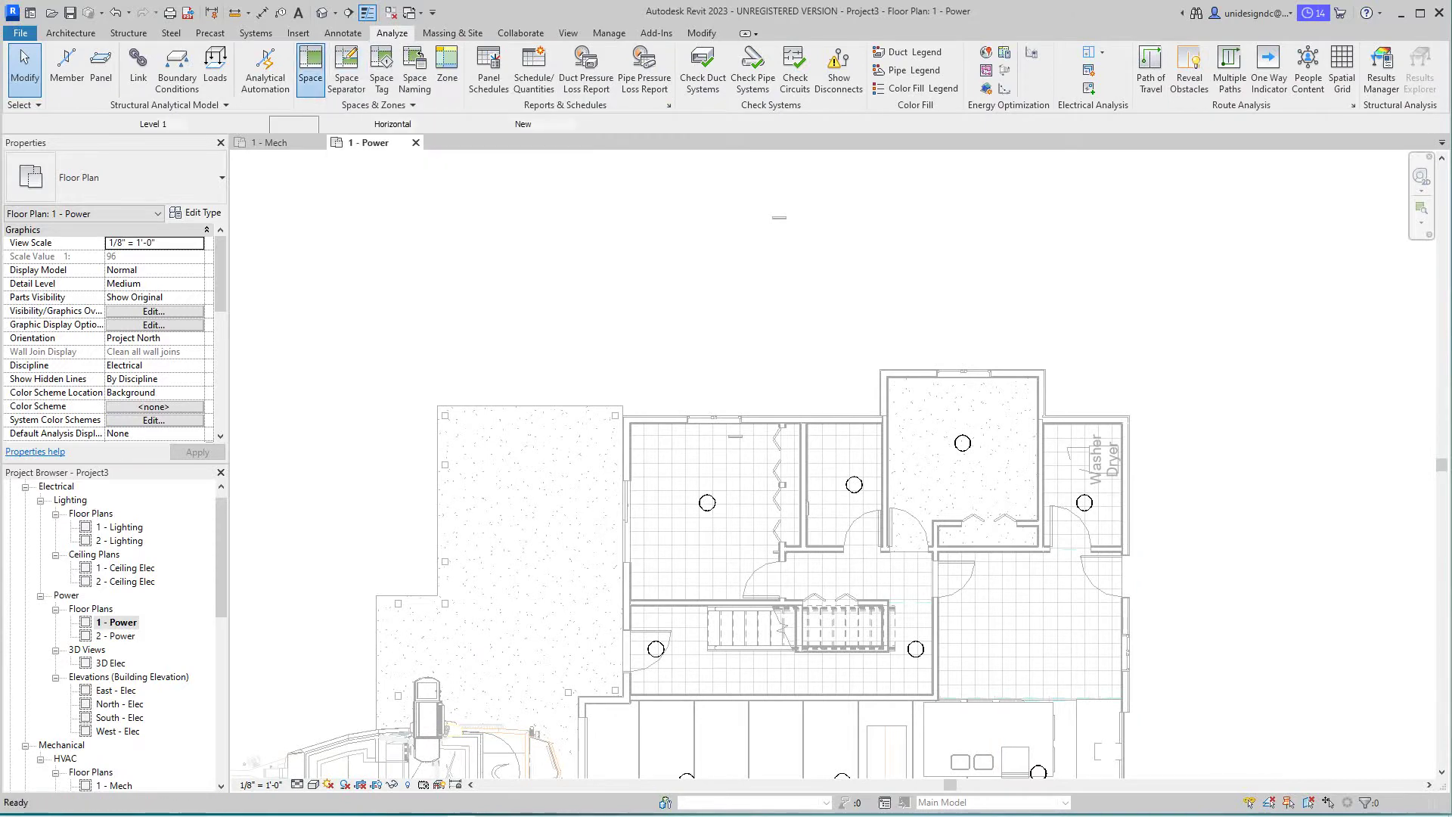
pyautogui.scroll(2, 737, 508)
pyautogui.scroll(-2, 684, 510)
pyautogui.press('Escape')
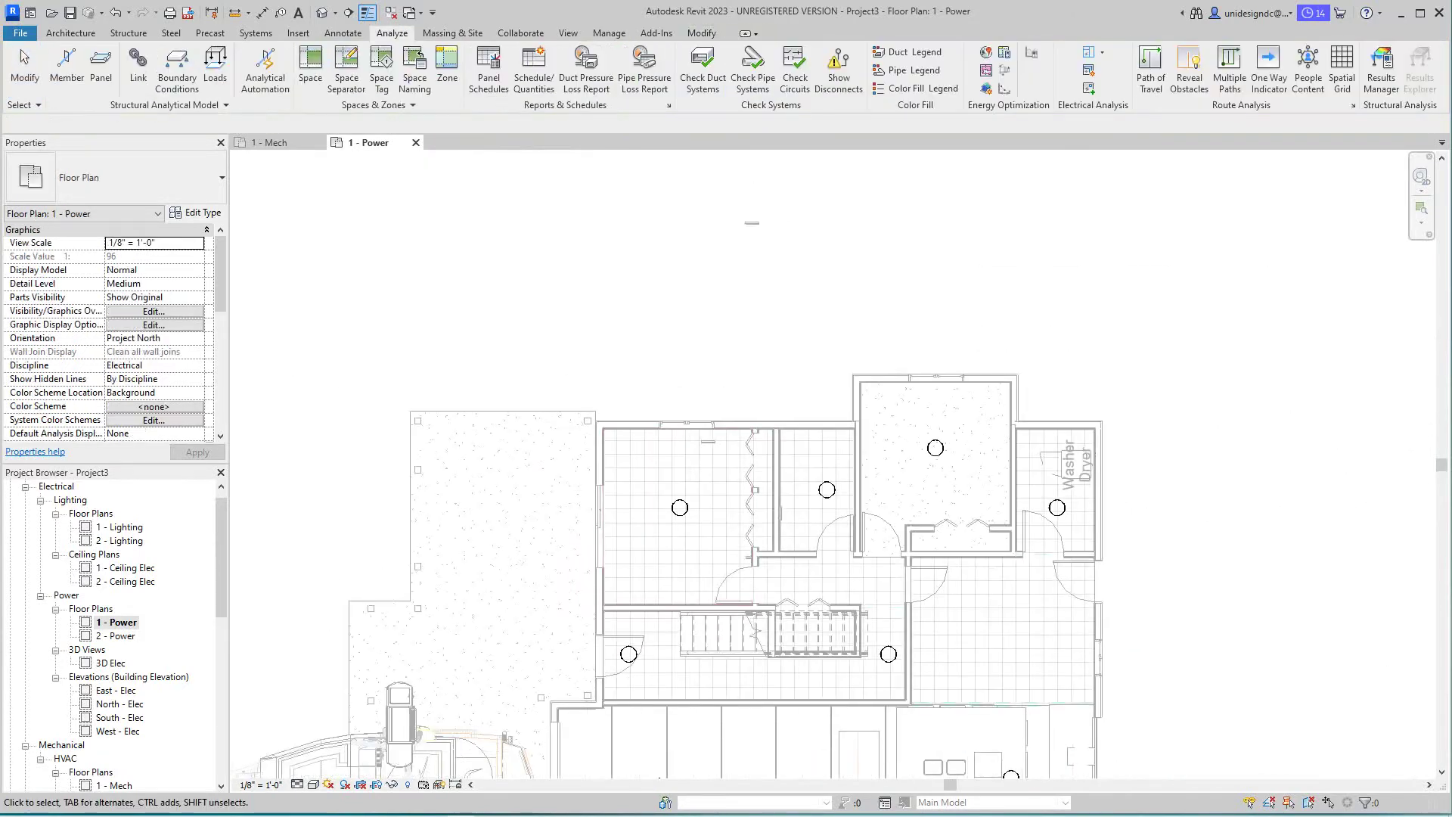
pyautogui.scroll(-2, 703, 377)
pyautogui.moveTo(684, 353); pyautogui.dragTo(715, 345, button='middle')
pyautogui.scroll(2, 677, 383)
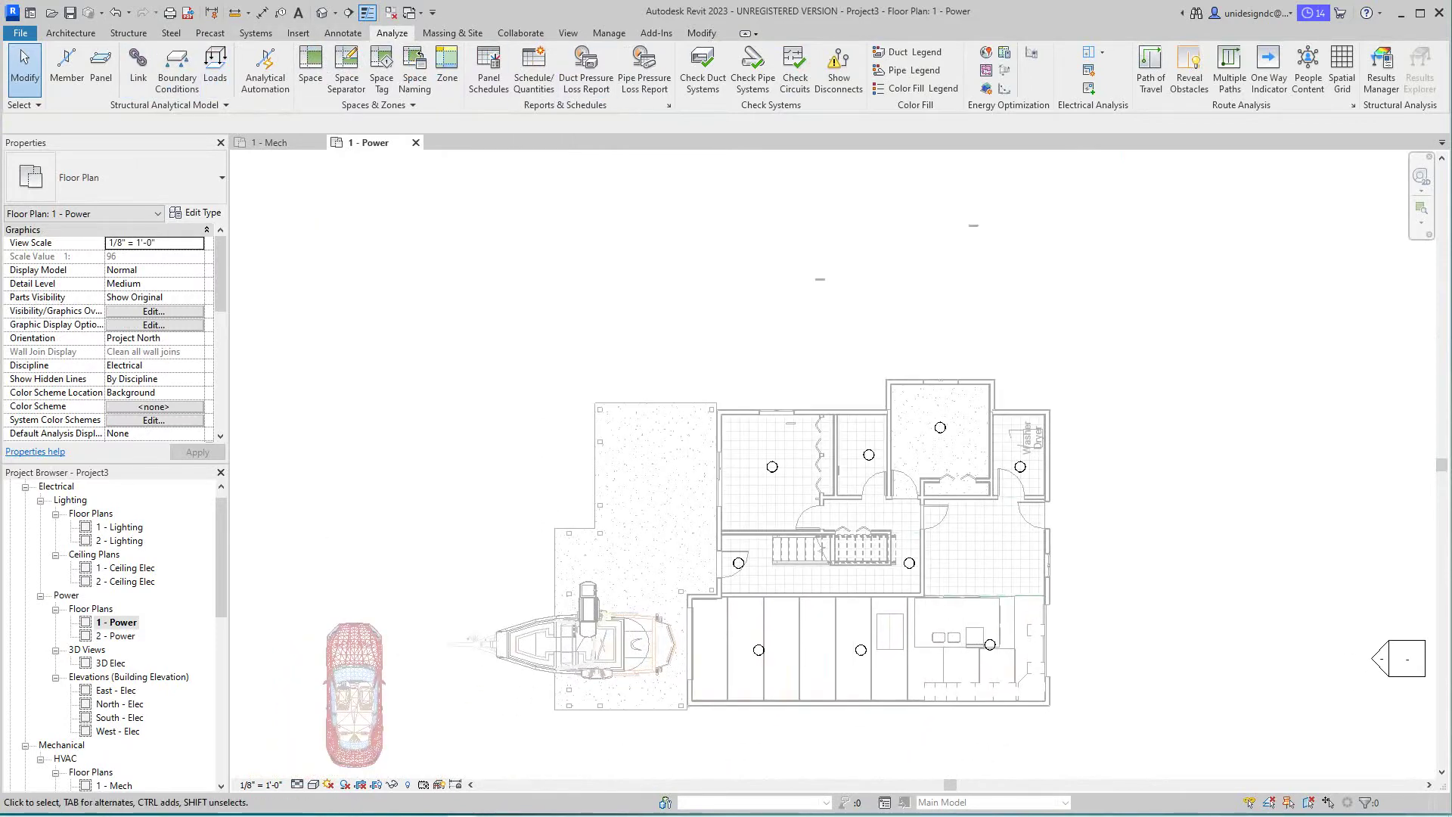
pyautogui.scroll(2, 537, 356)
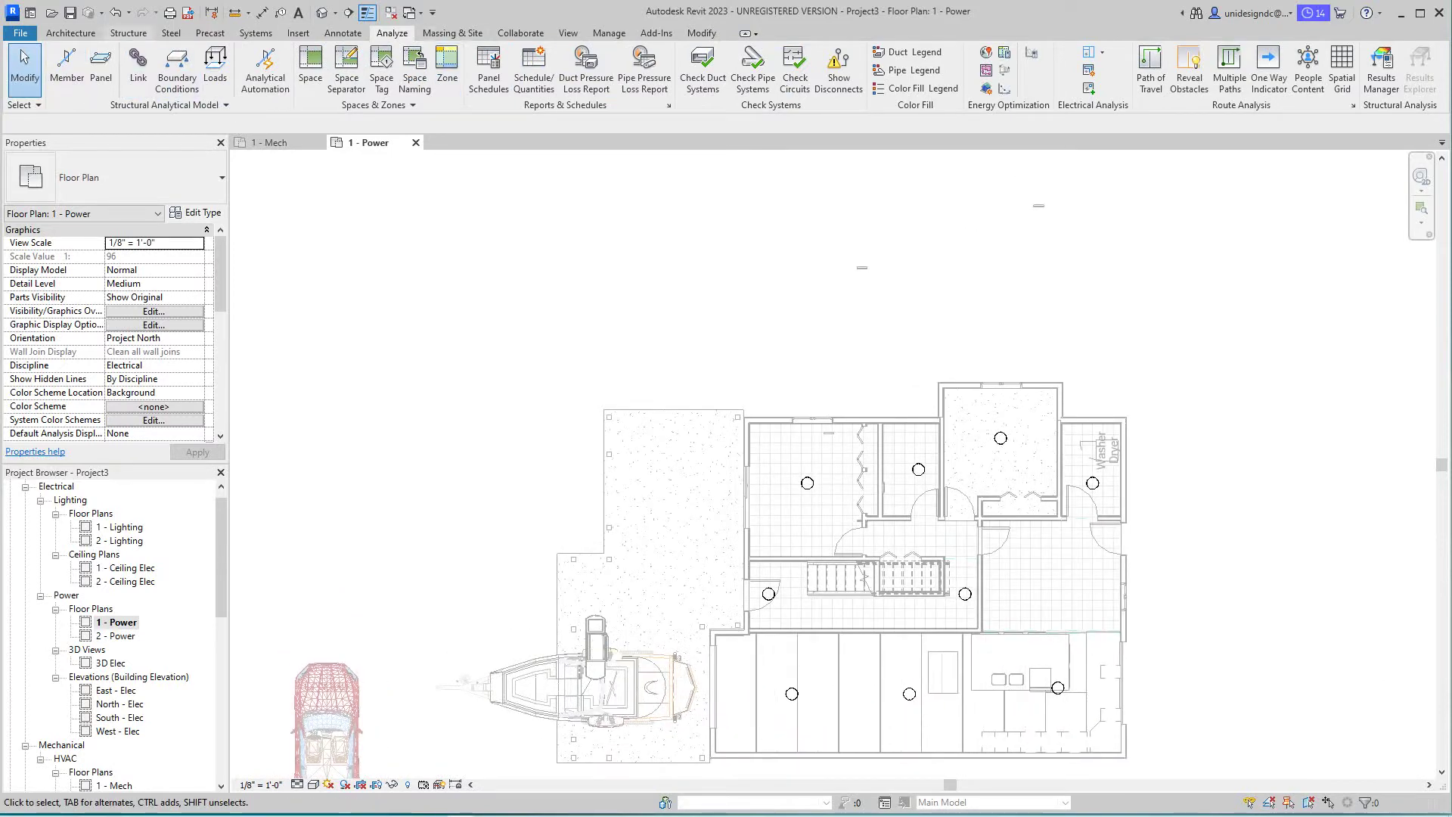
# Step: Place four Duplex Receptacle electrical fixtures in the house's northwest room: two on the north wall, one on the south and one on the west
pyautogui.click(256, 33)
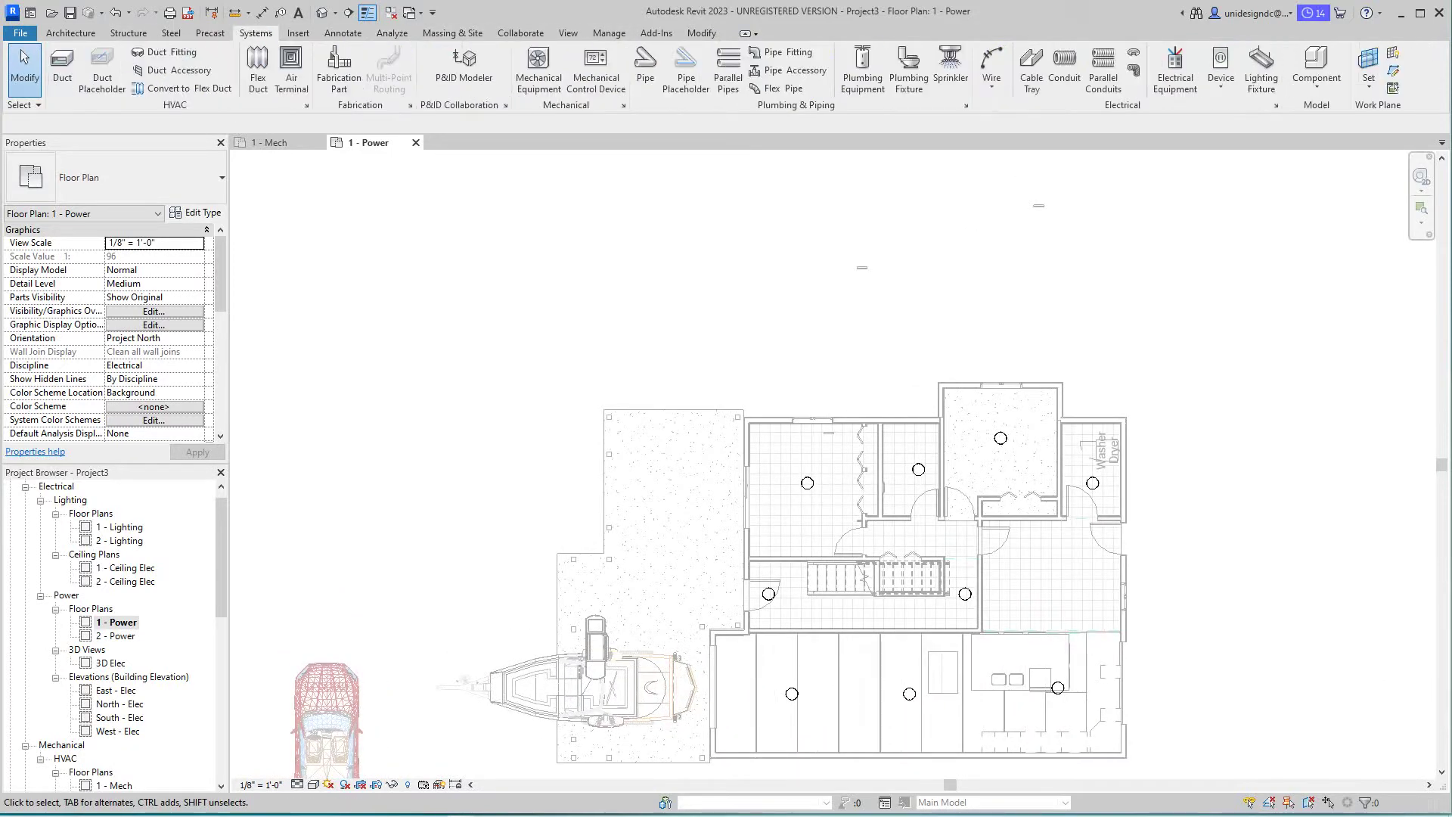
pyautogui.click(1221, 85)
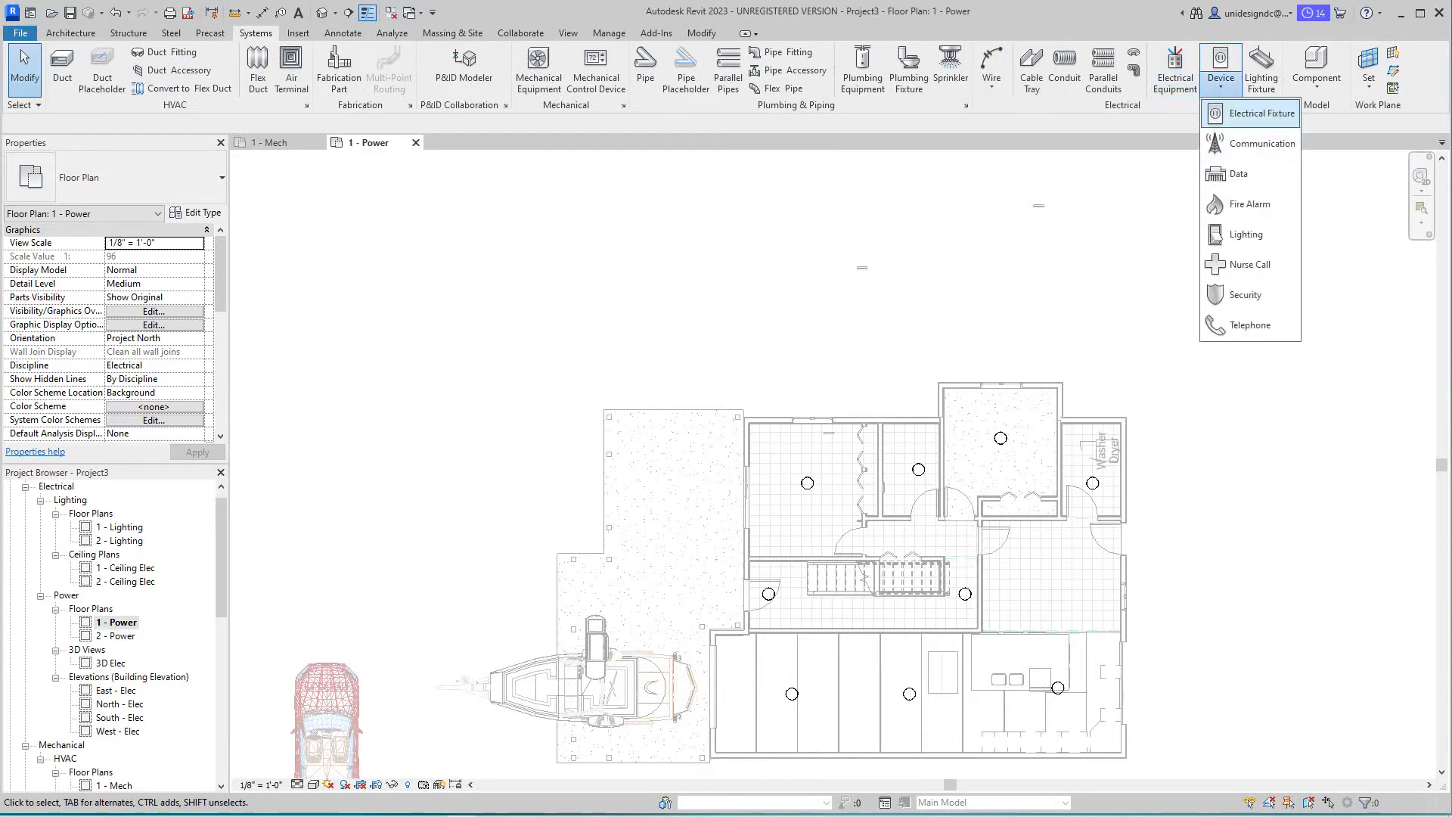
pyautogui.click(1261, 113)
pyautogui.scroll(2, 832, 452)
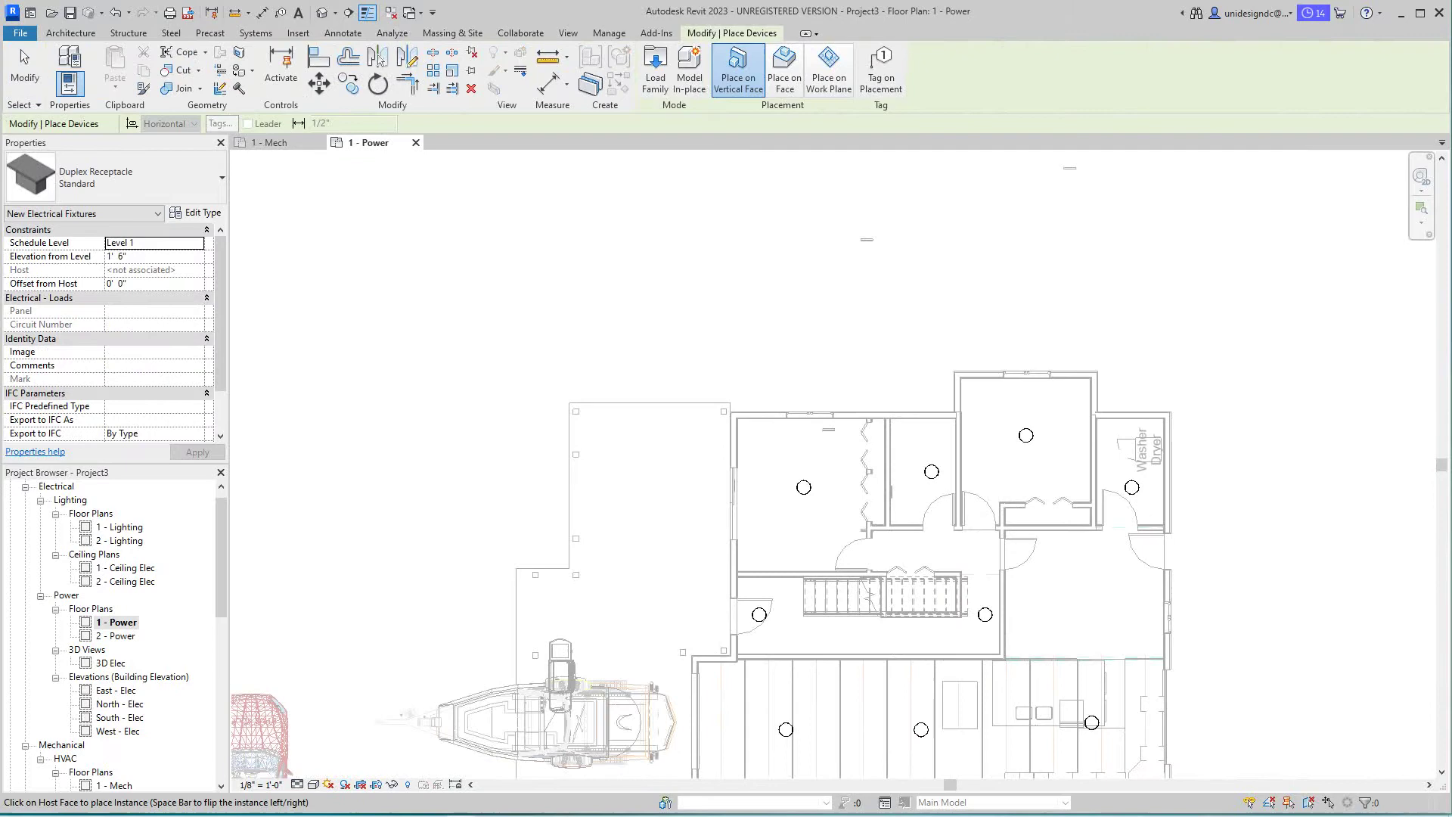
pyautogui.scroll(3, 756, 475)
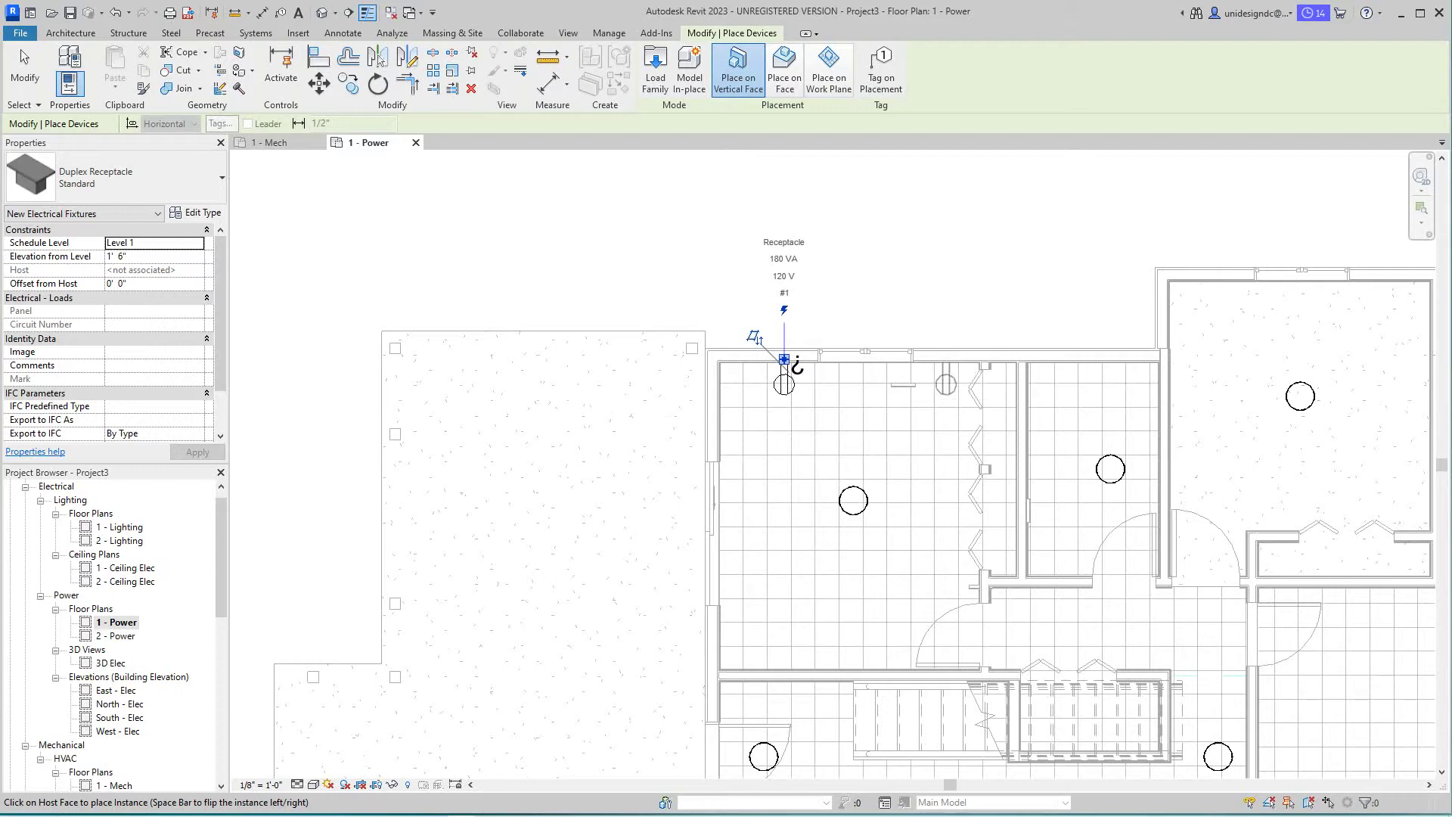
pyautogui.click(786, 360)
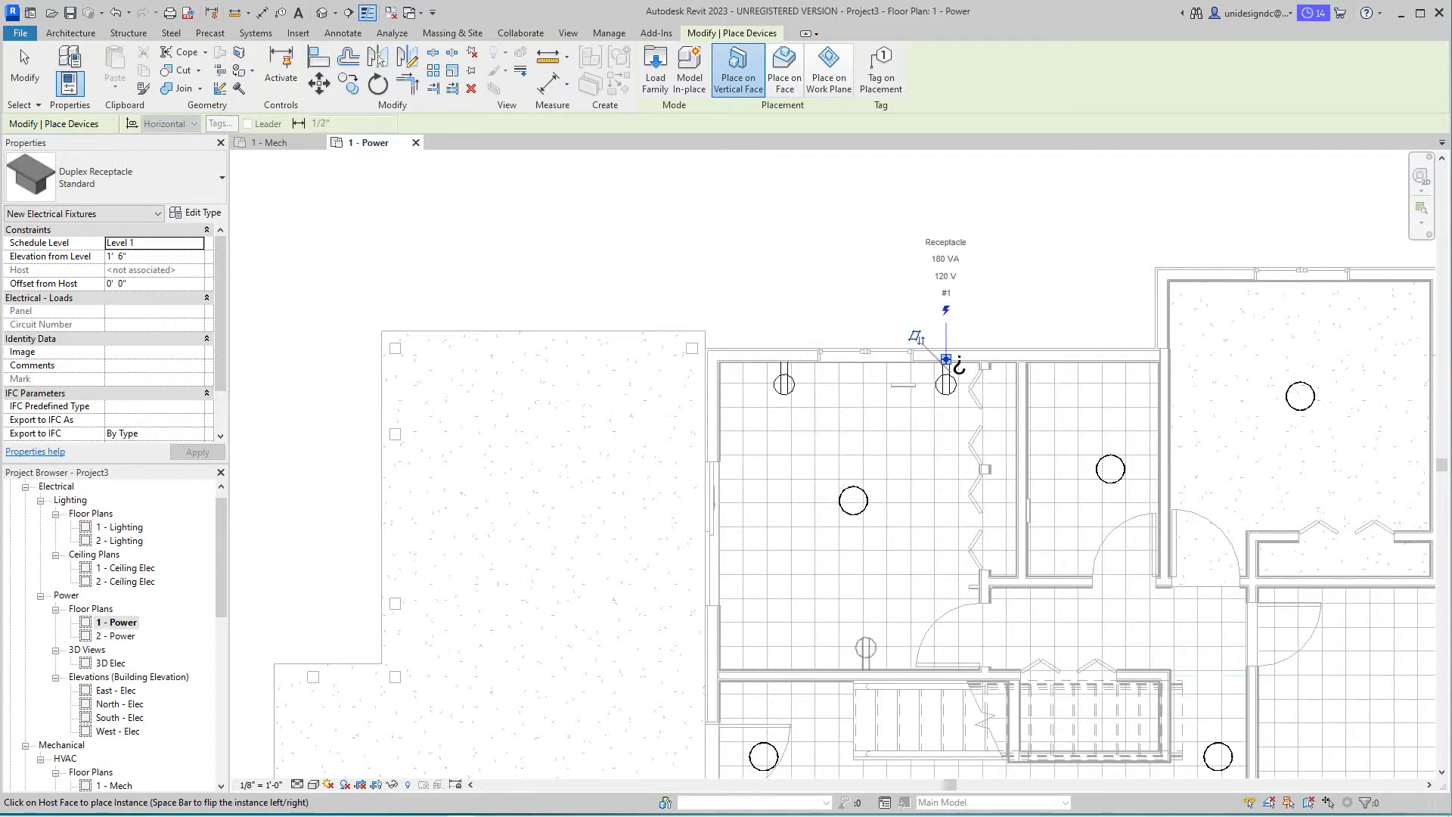
pyautogui.click(946, 360)
pyautogui.scroll(3, 863, 667)
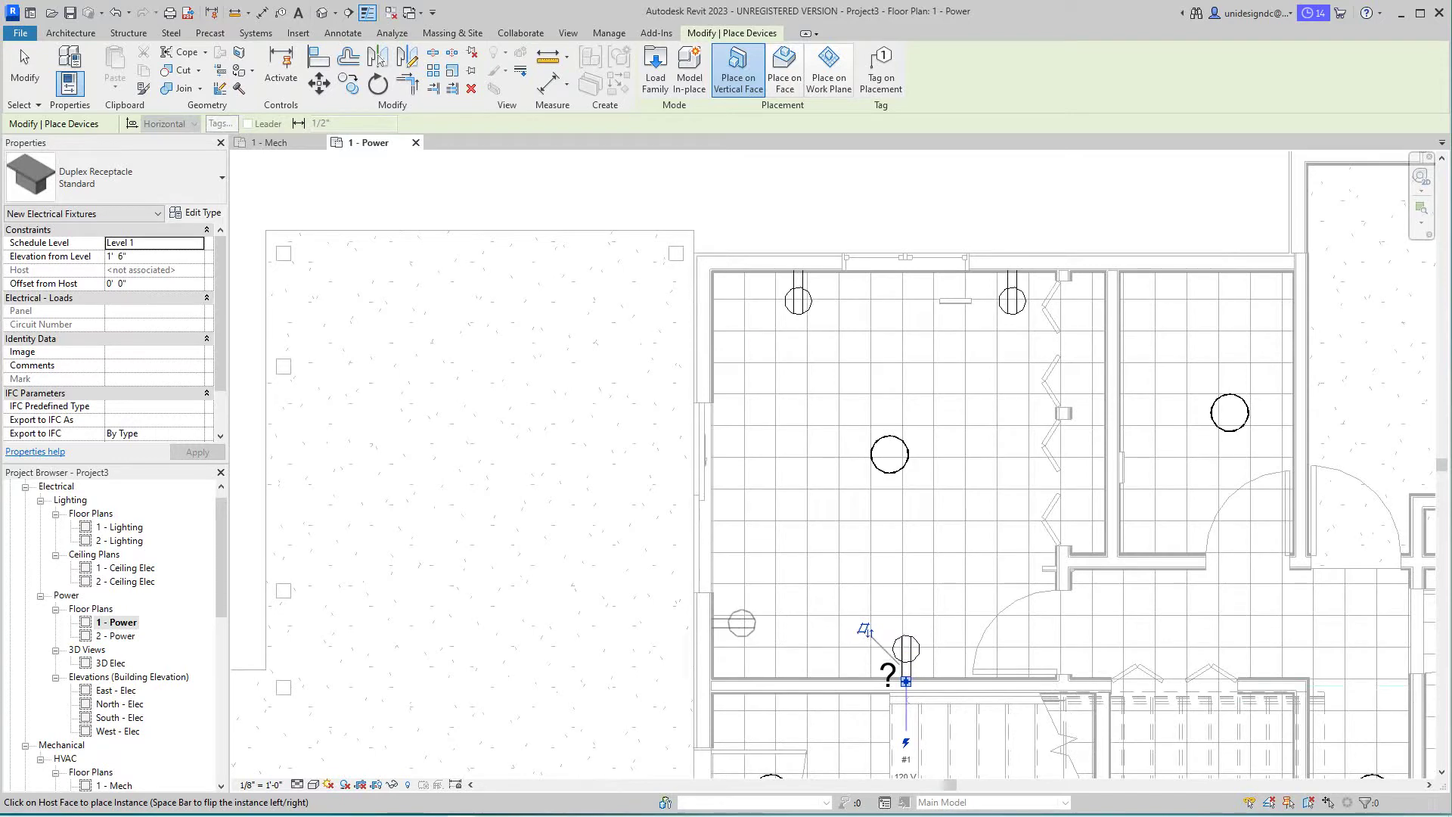
pyautogui.click(714, 613)
pyautogui.scroll(-2, 900, 509)
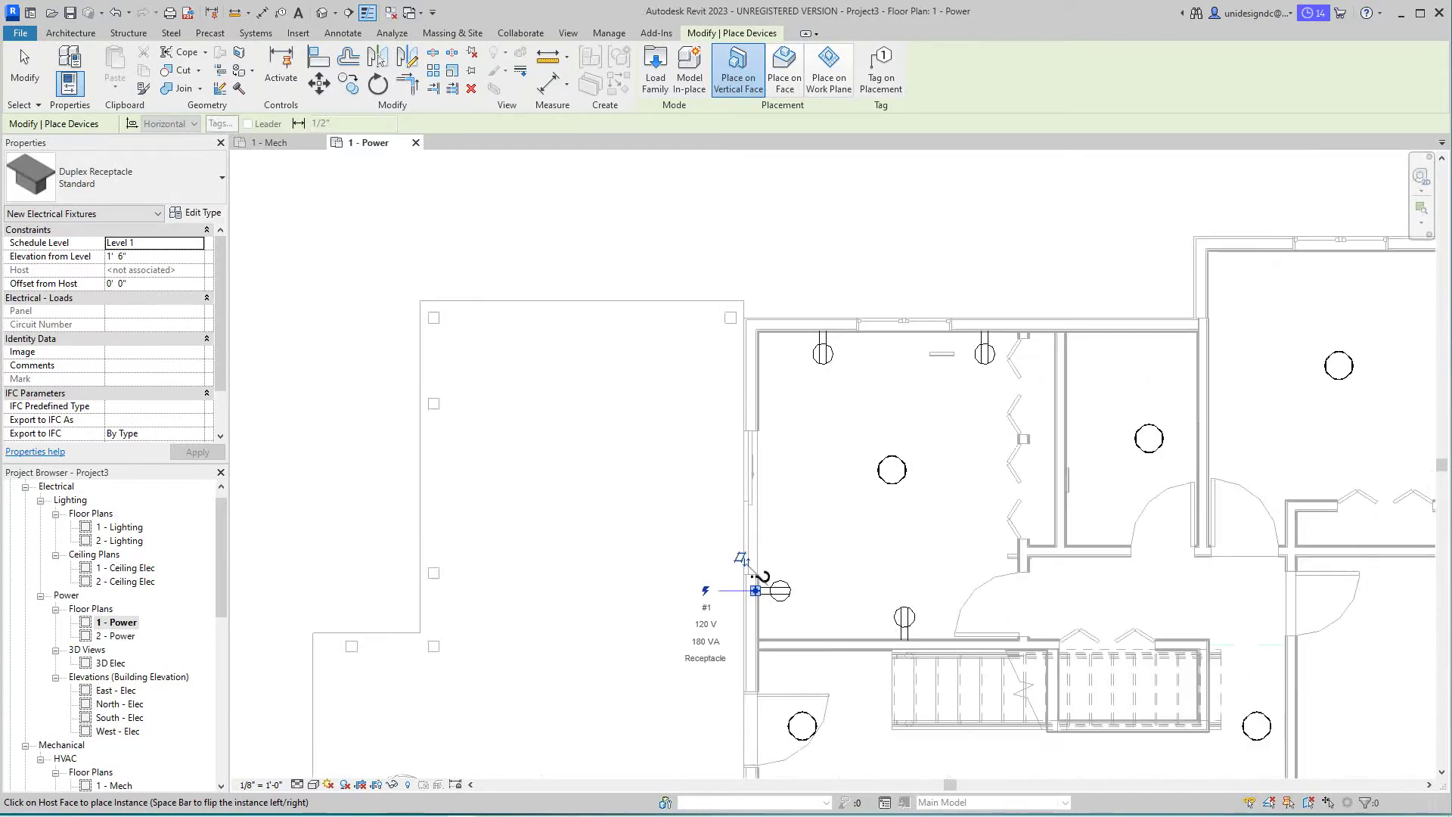
# Step: Place duplex receptacles on the small middle room's north wall and on the north, east and west walls of the larger room east of it
pyautogui.moveTo(1164, 366); pyautogui.dragTo(956, 492, button='middle')
pyautogui.scroll(3, 957, 491)
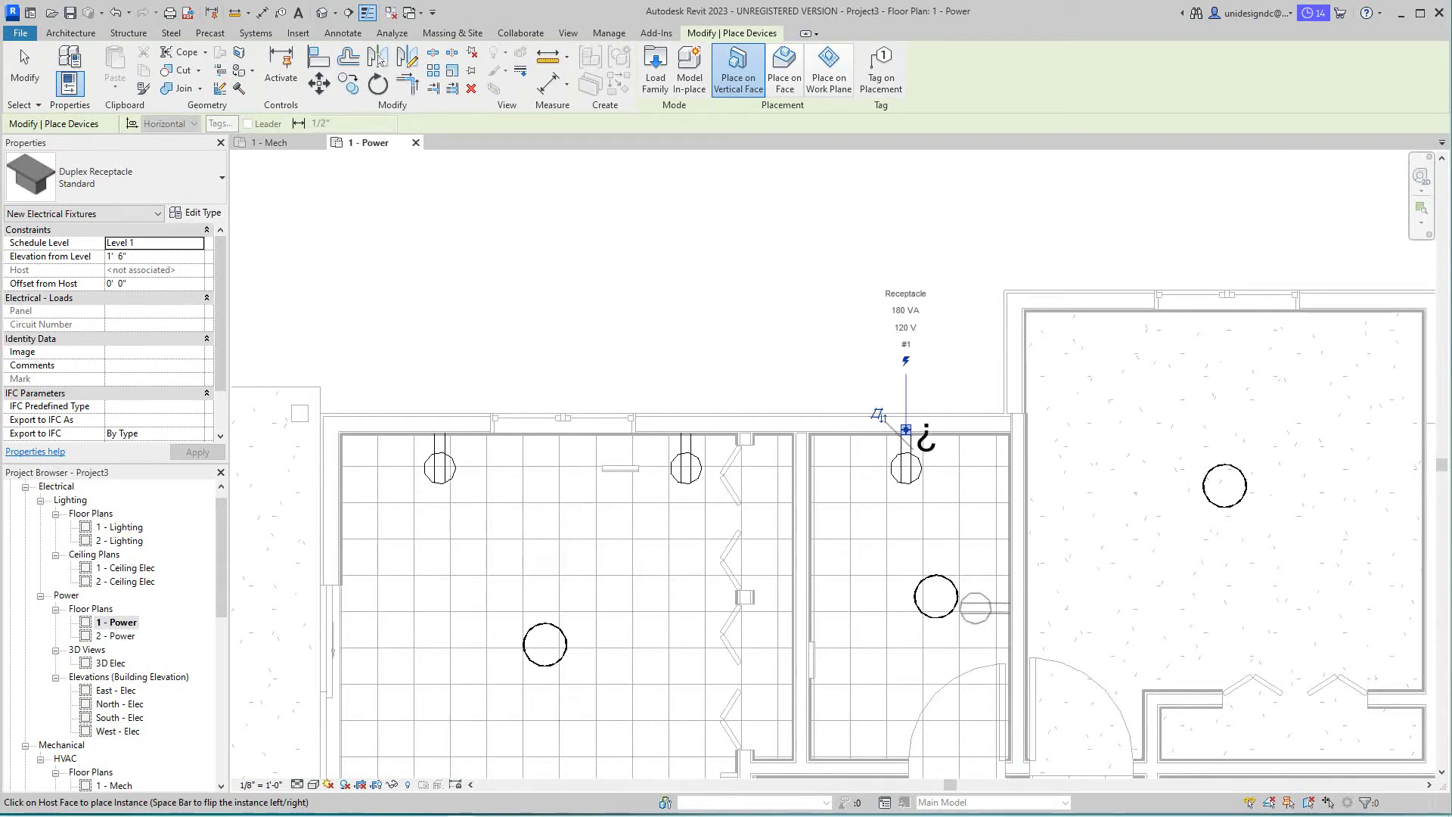
pyautogui.scroll(-3, 907, 430)
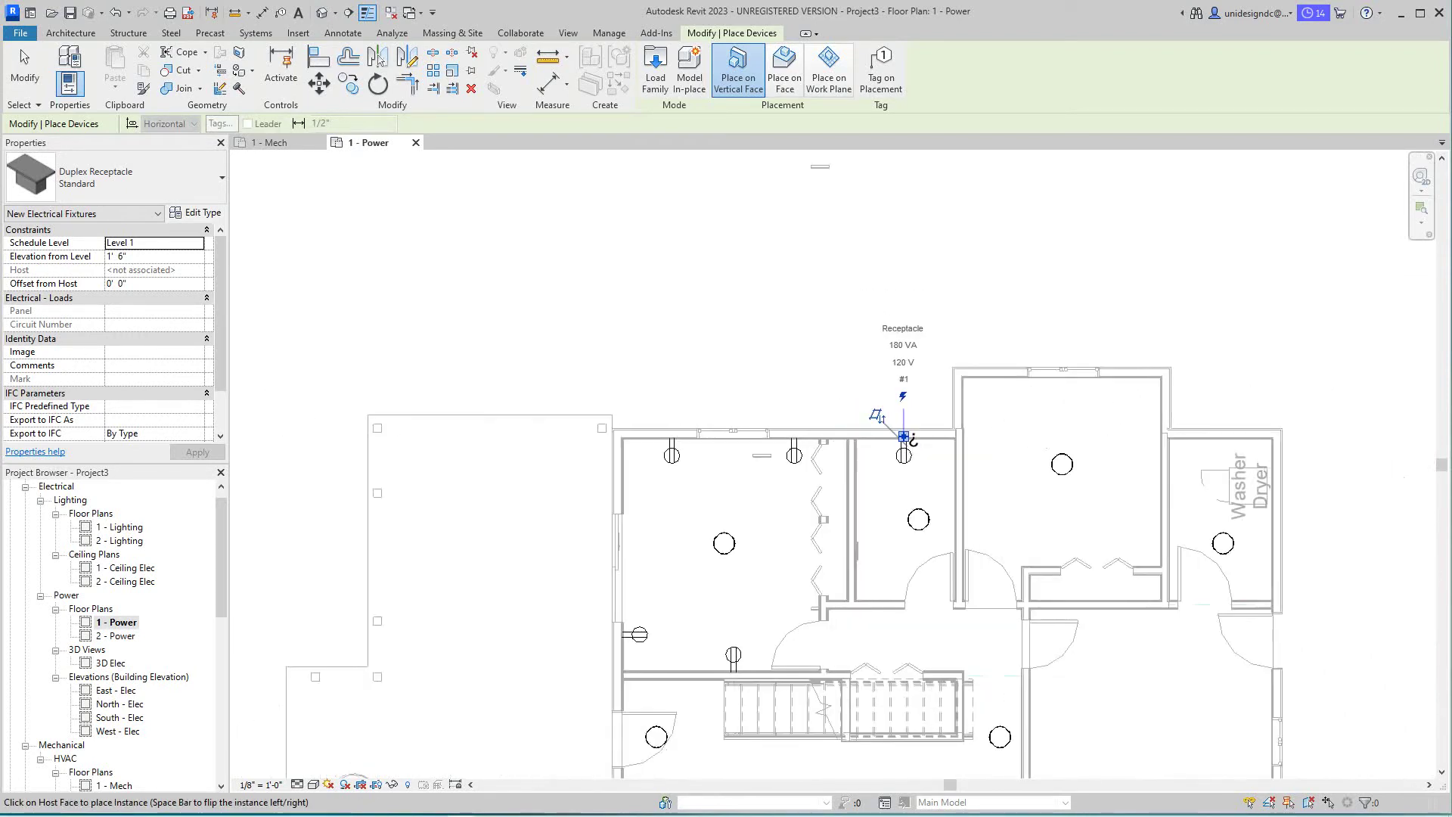
pyautogui.moveTo(1142, 447); pyautogui.dragTo(1027, 485, button='middle')
pyautogui.scroll(3, 1027, 485)
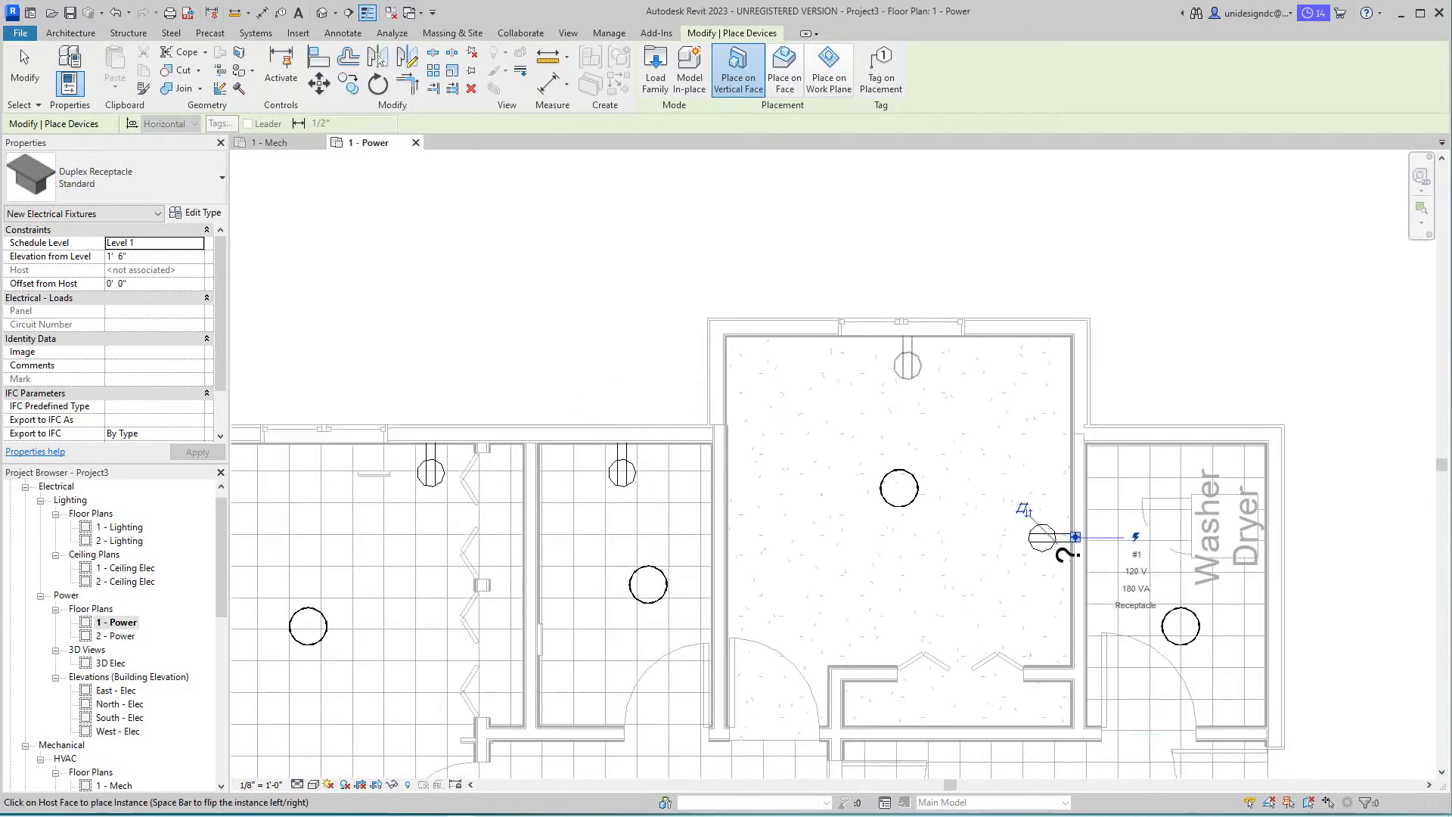
pyautogui.click(727, 545)
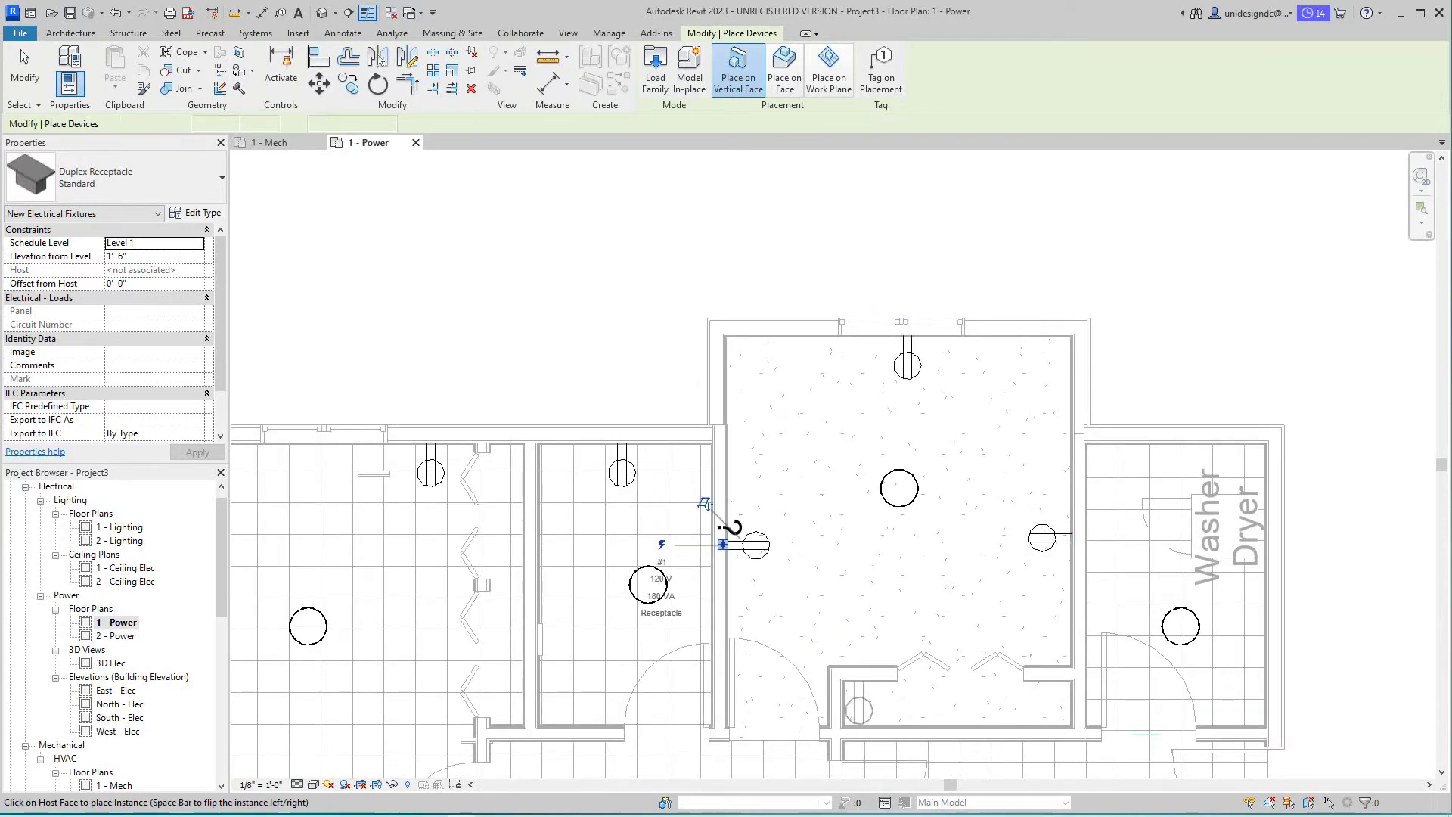
# Step: Place duplex receptacles on the north, east and west walls of the room south of the closet and laundry, and finish placing fixtures
pyautogui.scroll(-2, 870, 700)
pyautogui.moveTo(869, 700); pyautogui.dragTo(938, 515, button='middle')
pyautogui.scroll(-1, 870, 484)
pyautogui.scroll(-1, 900, 447)
pyautogui.scroll(1, 812, 422)
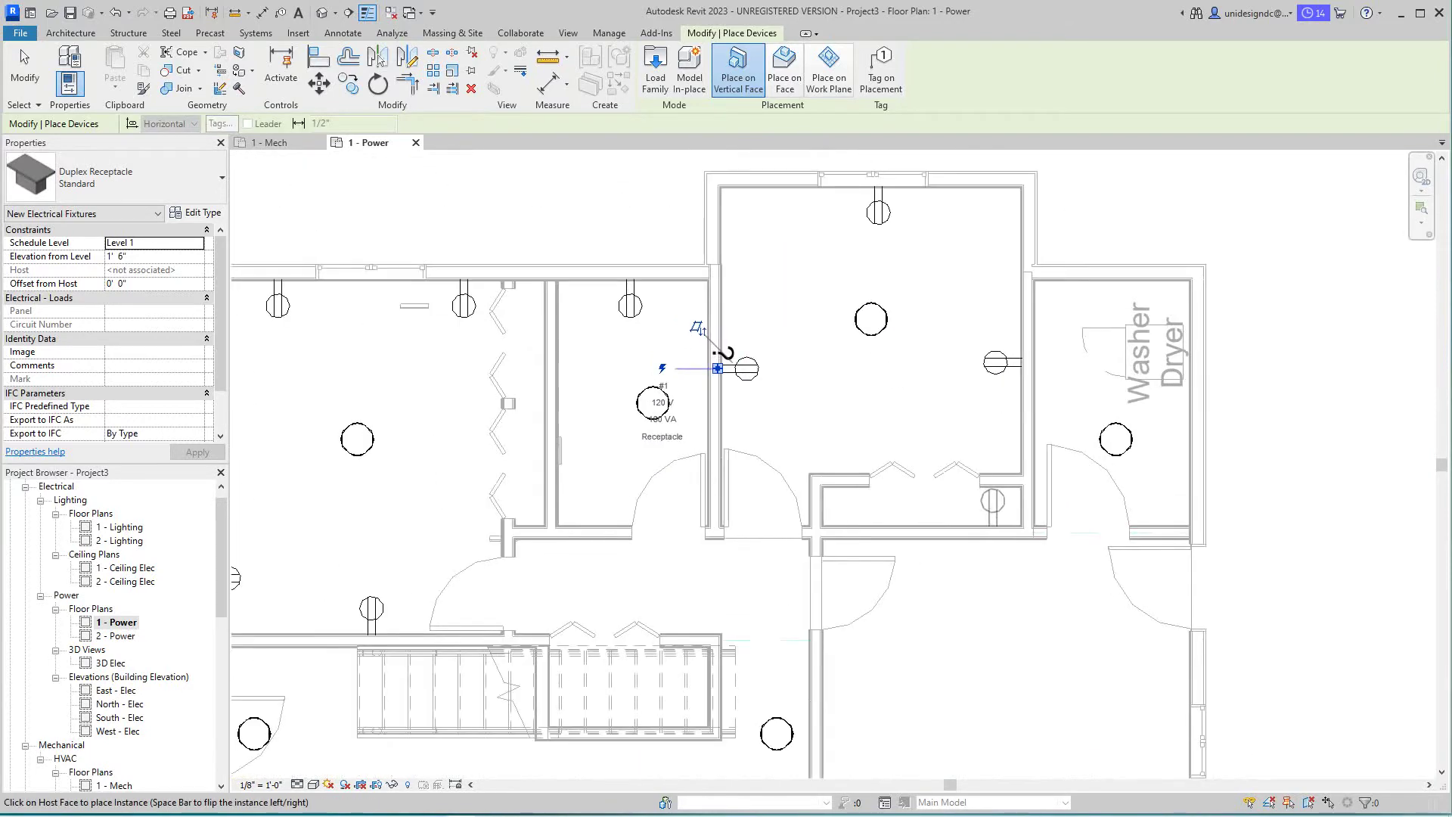
pyautogui.scroll(-2, 720, 363)
pyautogui.scroll(4, 726, 399)
pyautogui.scroll(-2, 701, 341)
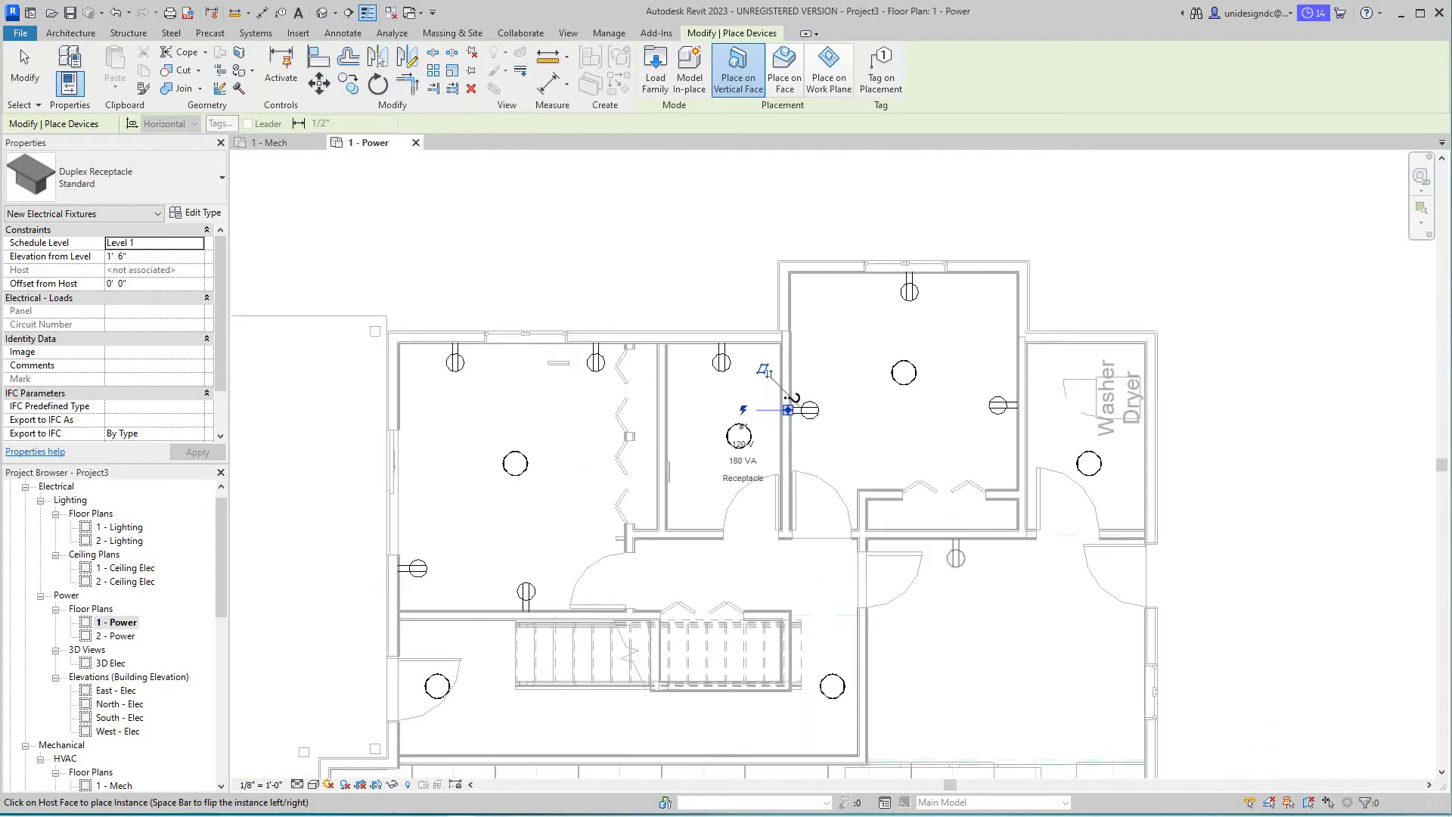
pyautogui.scroll(1, 755, 379)
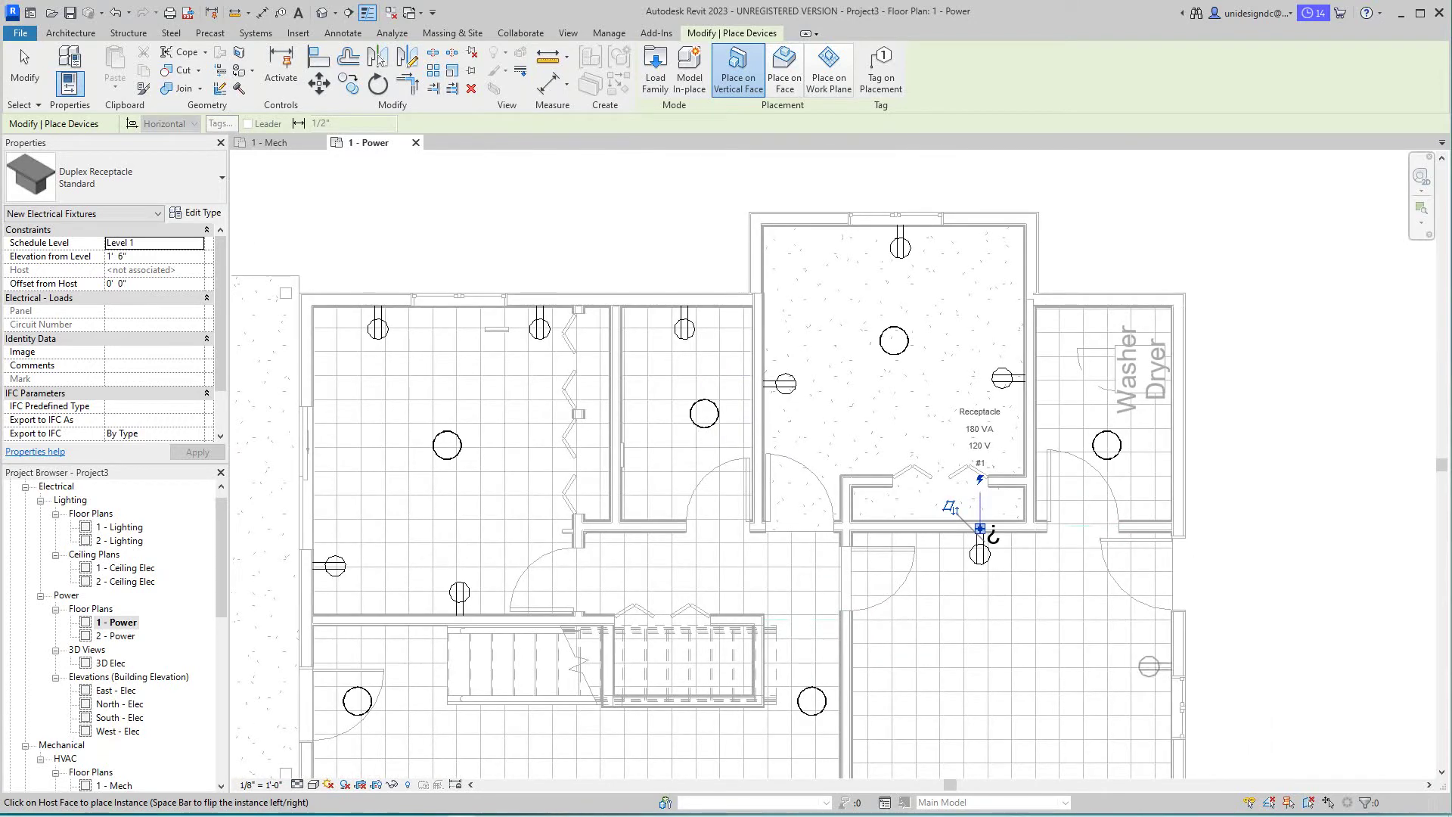
pyautogui.scroll(-2, 1095, 626)
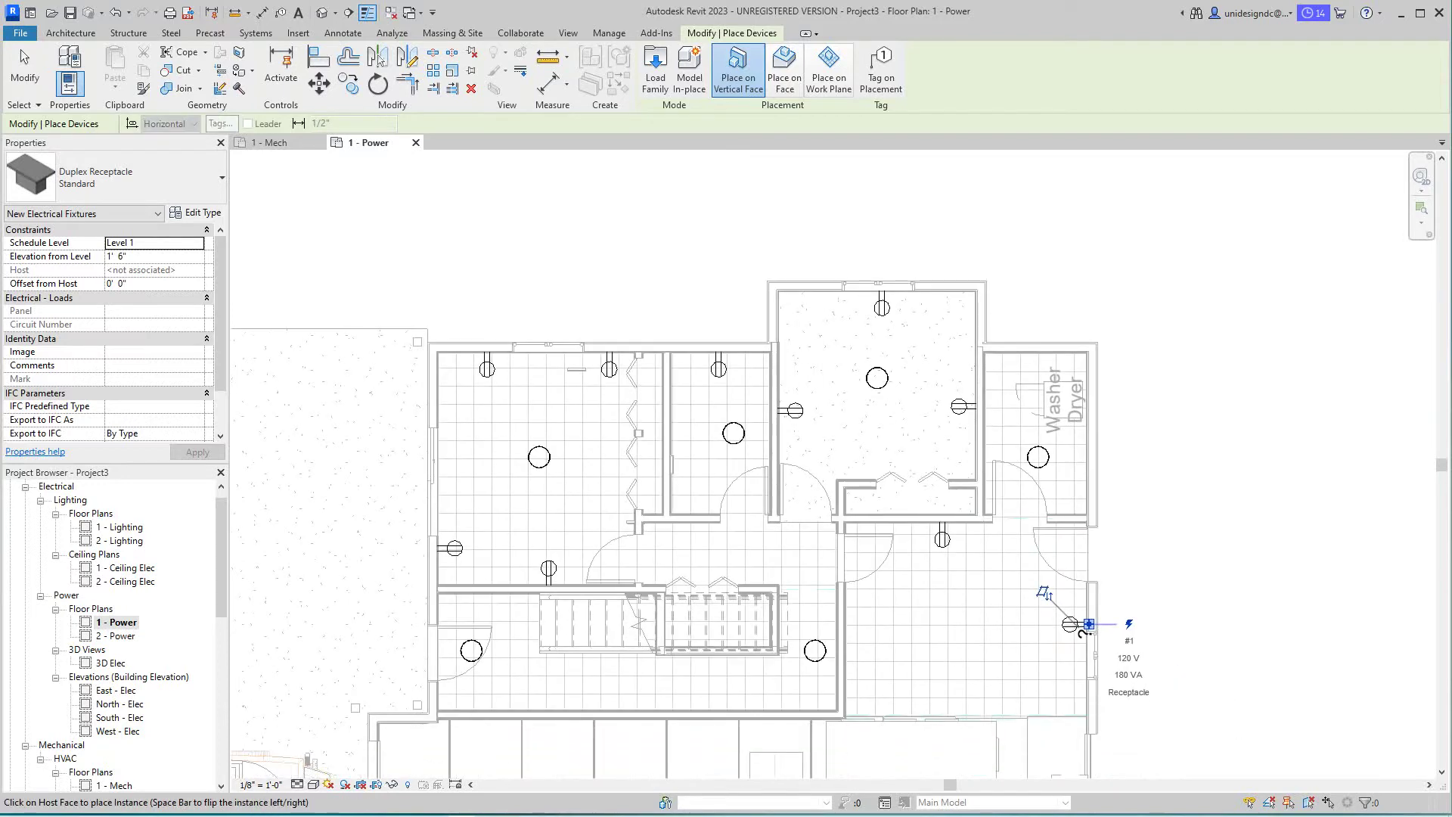
pyautogui.press('Escape')
pyautogui.press('Escape')
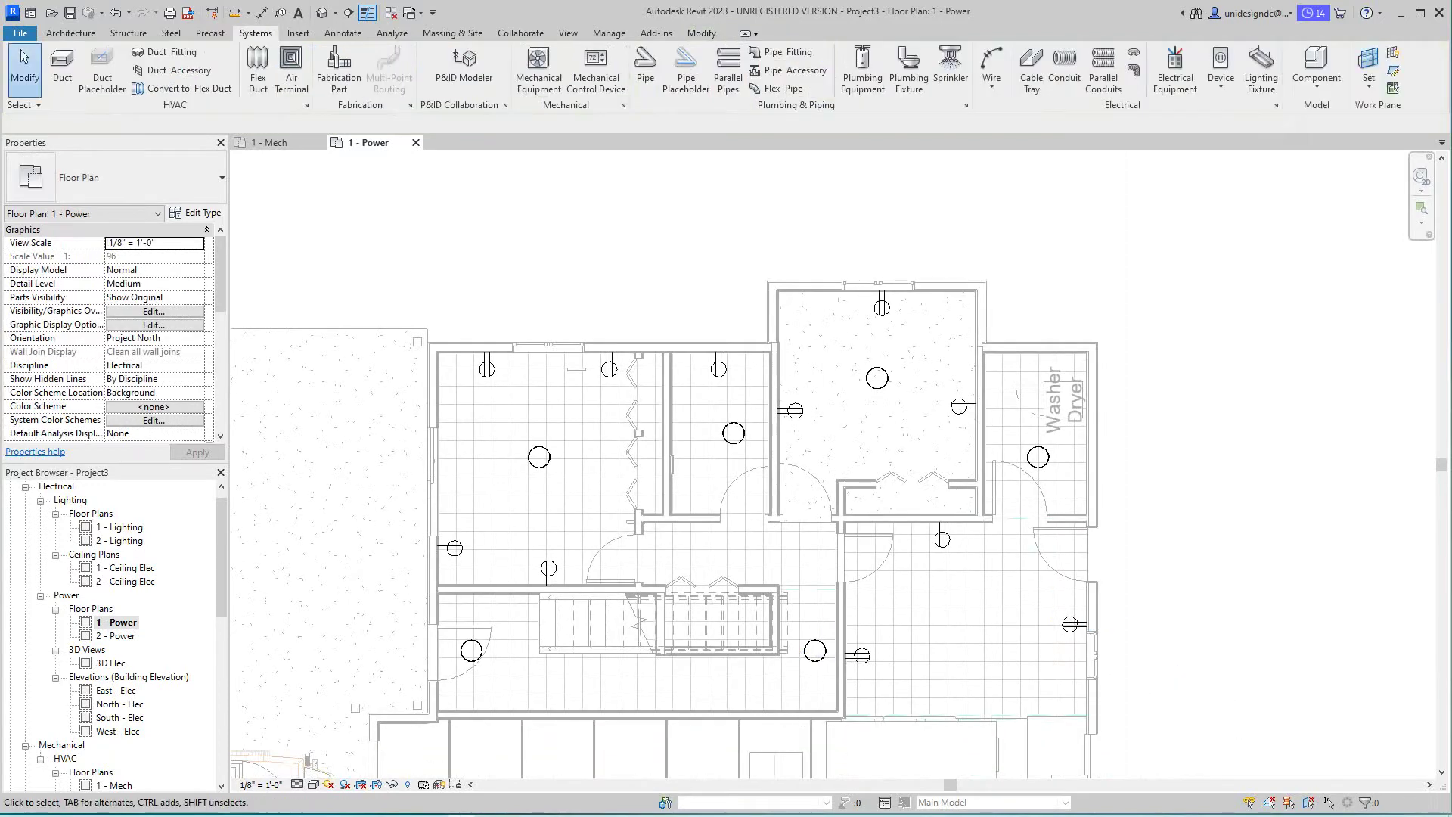
# Step: Inspect the placed receptacles across the rooms of the 1 - Power floor plan
pyautogui.scroll(2, 722, 429)
pyautogui.scroll(-5, 726, 433)
pyautogui.moveTo(727, 435); pyautogui.dragTo(783, 377, button='middle')
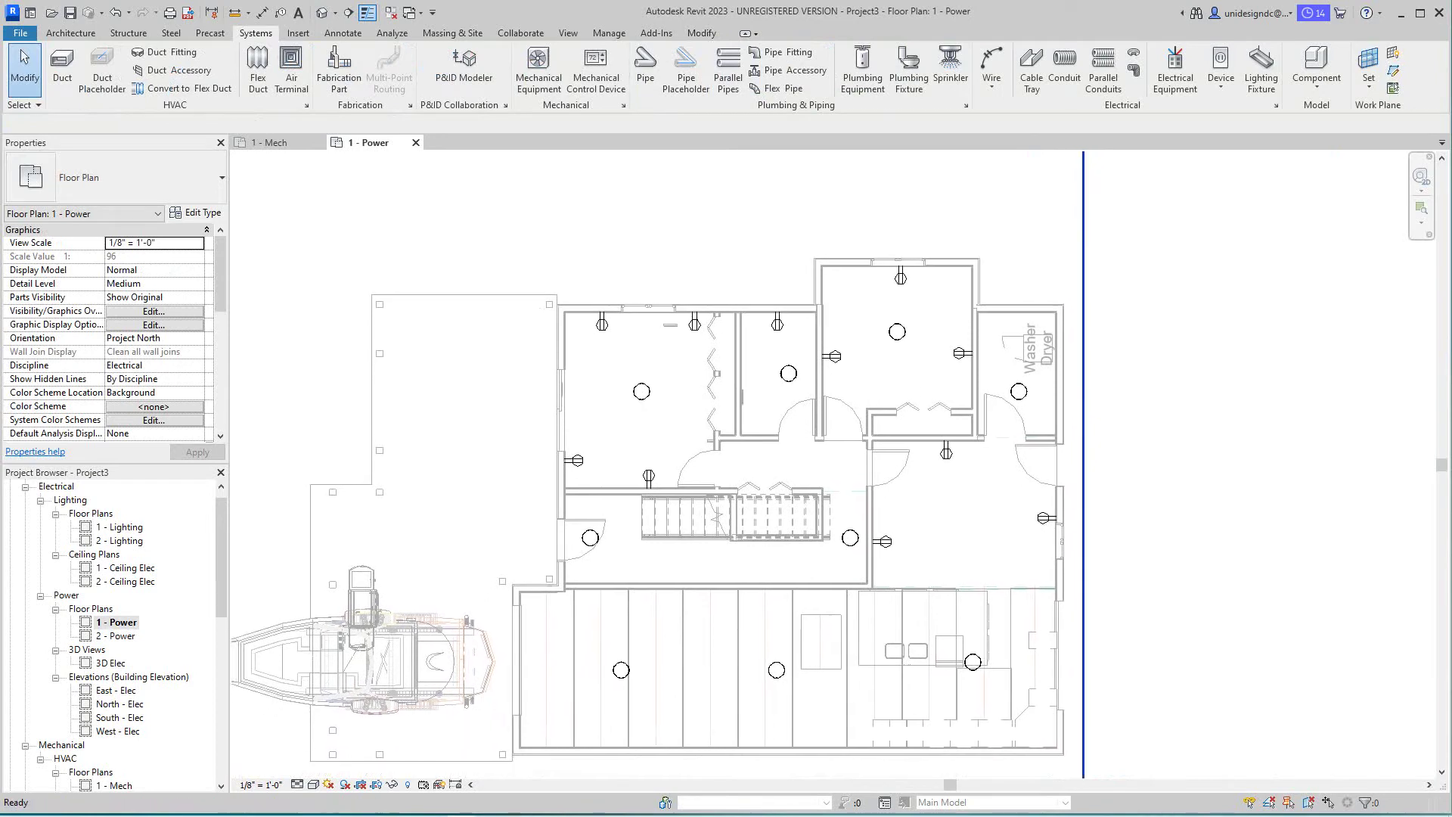
pyautogui.scroll(1, 1018, 393)
pyautogui.scroll(1, 1053, 359)
pyautogui.moveTo(1053, 359); pyautogui.dragTo(1060, 417, button='middle')
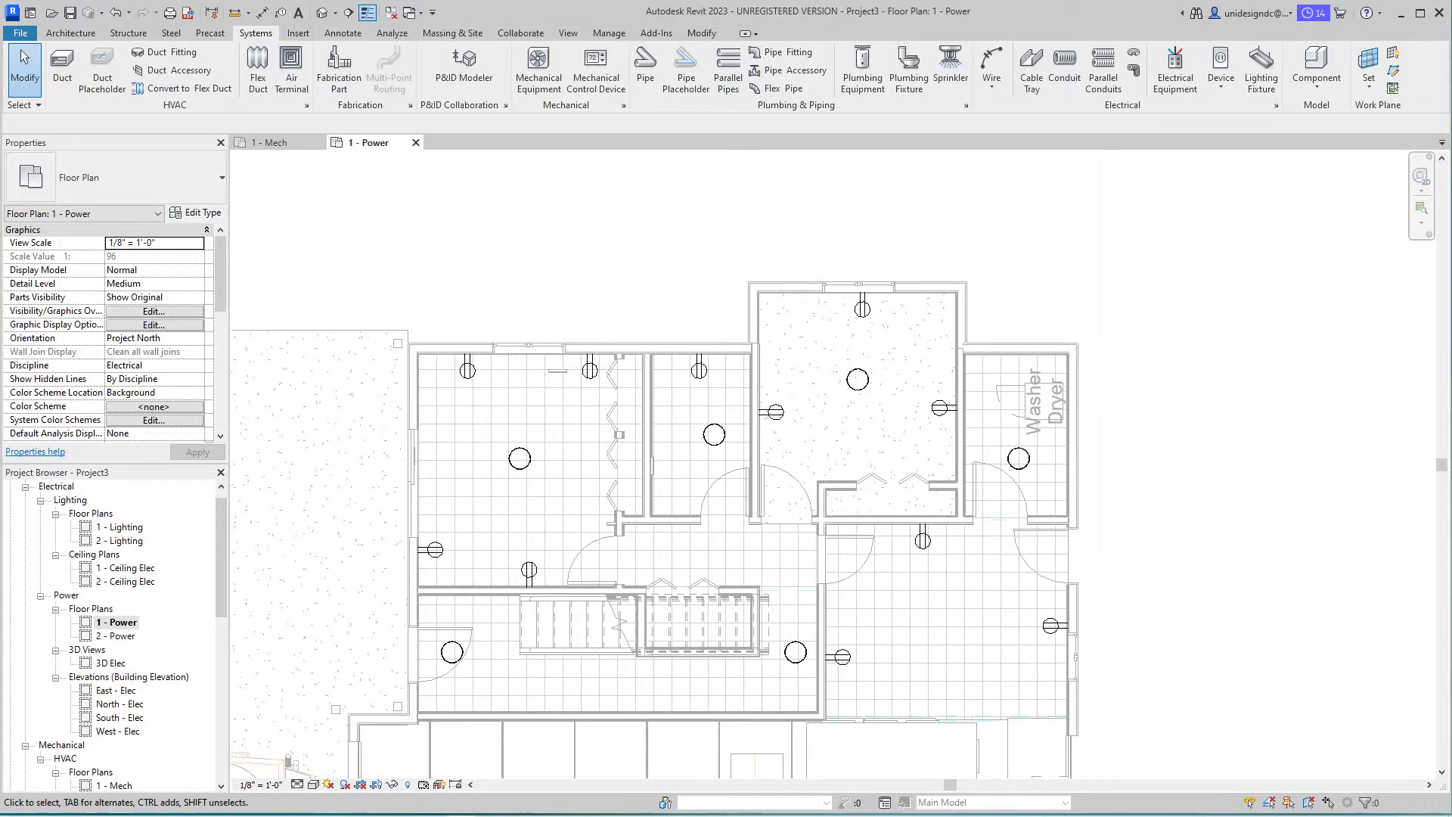
pyautogui.scroll(2, 519, 409)
pyautogui.moveTo(518, 409); pyautogui.dragTo(527, 378, button='middle')
pyautogui.scroll(-3, 527, 378)
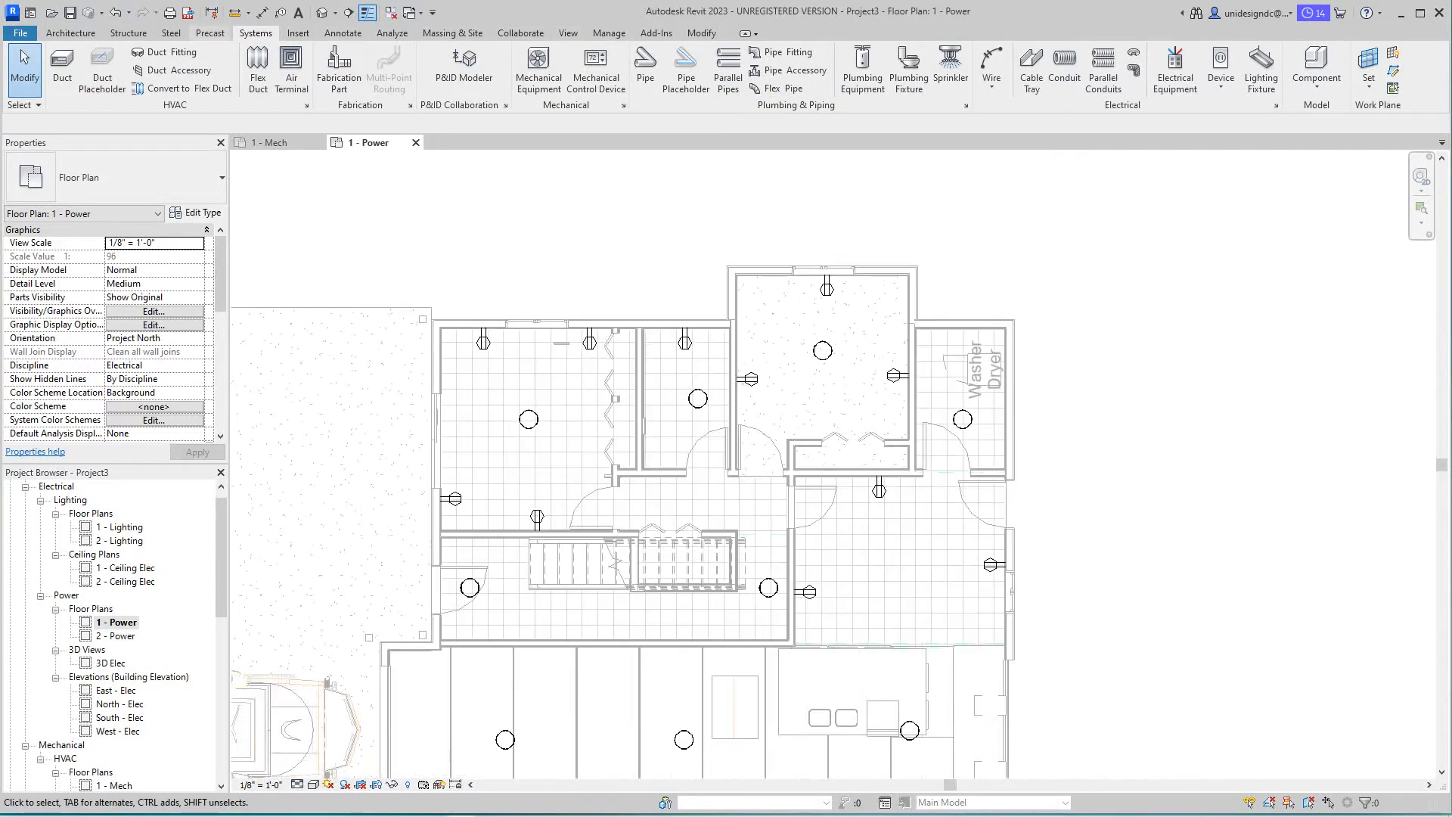
# Step: Place a tagged space in the northwest room of the 1 - Power floor plan
pyautogui.click(392, 33)
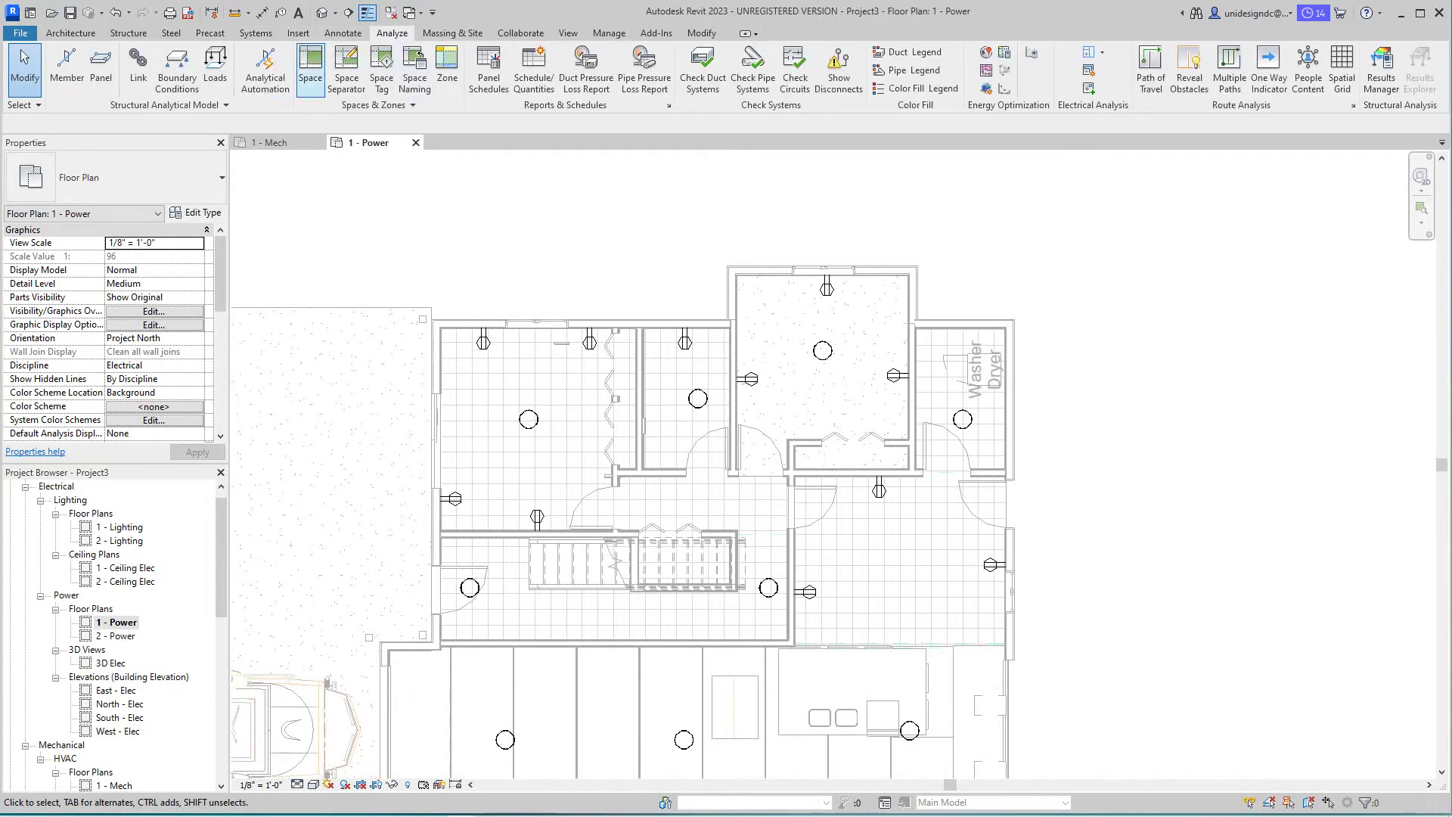
pyautogui.click(311, 68)
pyautogui.scroll(2, 528, 428)
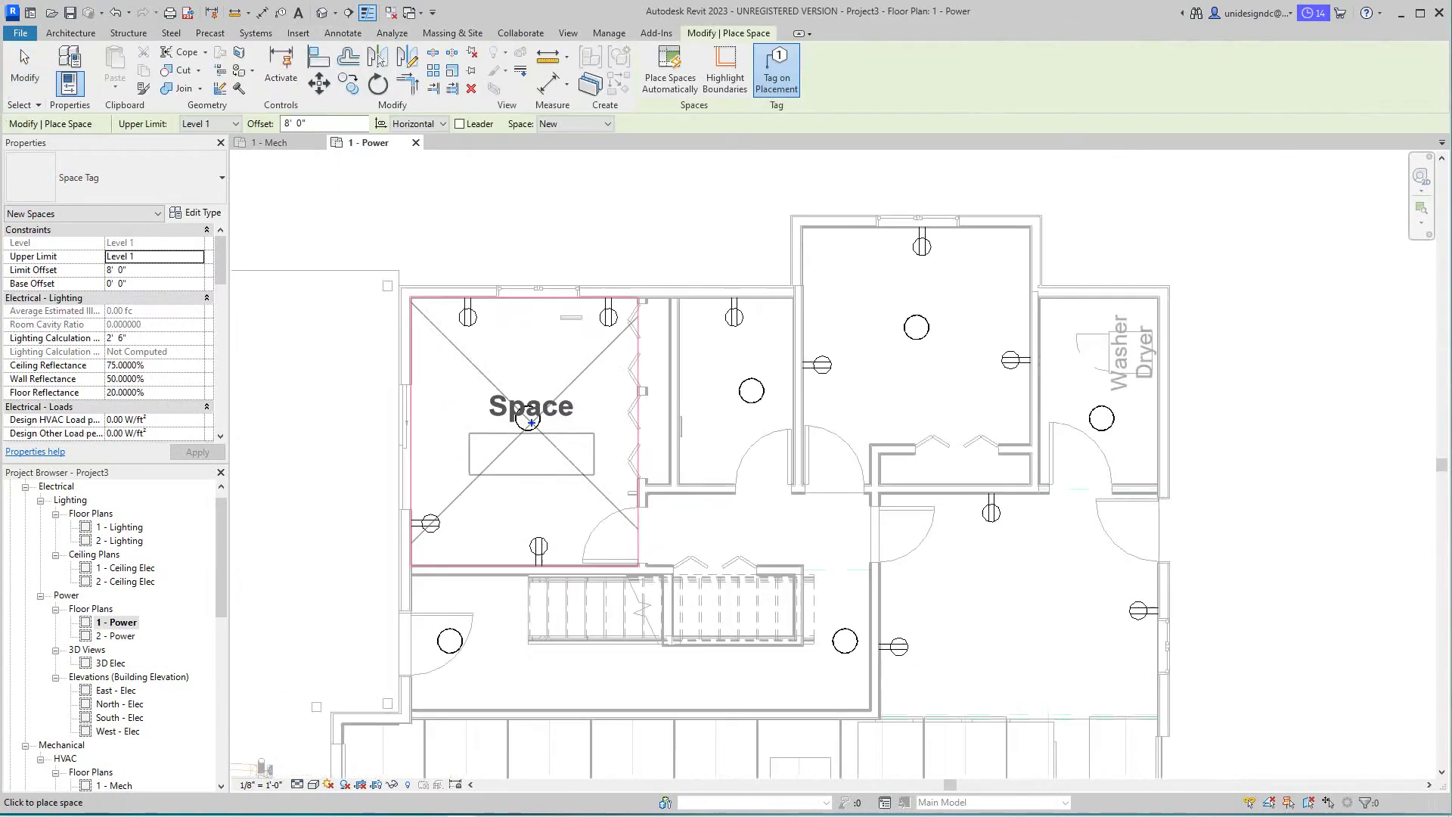
pyautogui.click(528, 430)
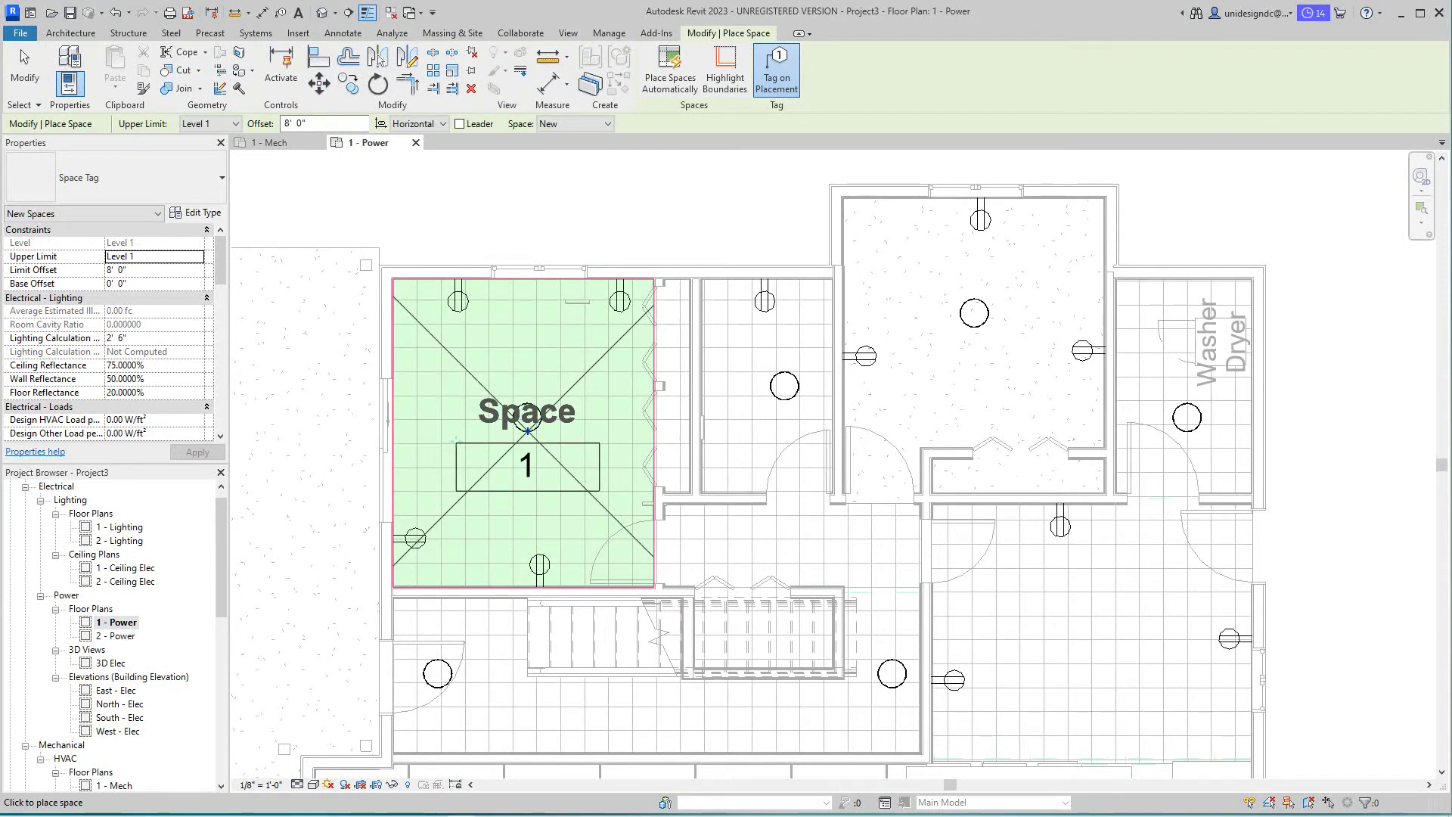
pyautogui.press('Escape')
pyautogui.press('Escape')
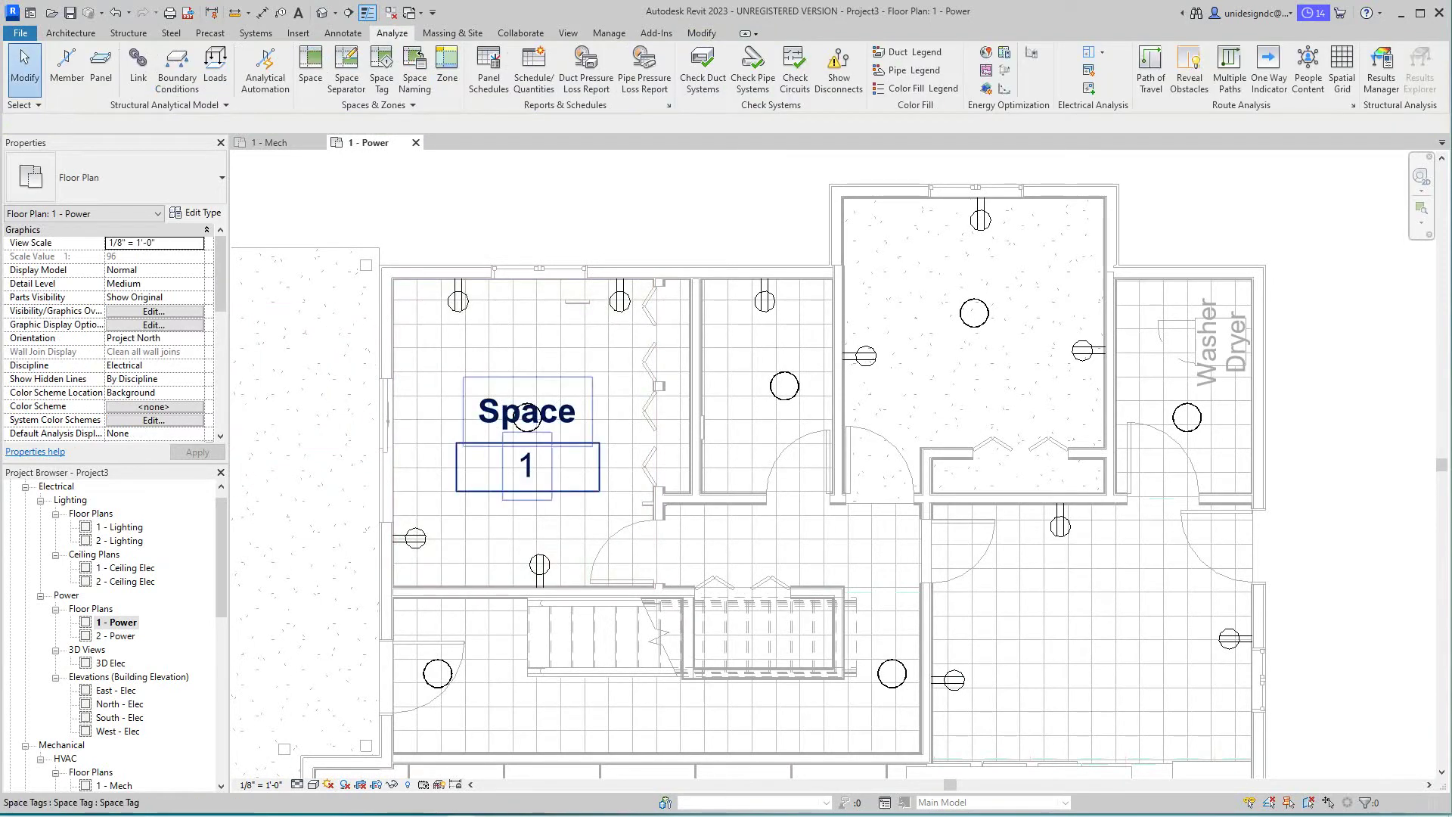
# Step: Check the northwest space's room name in its identity data and rename the space Bedroom 1
pyautogui.click(528, 430)
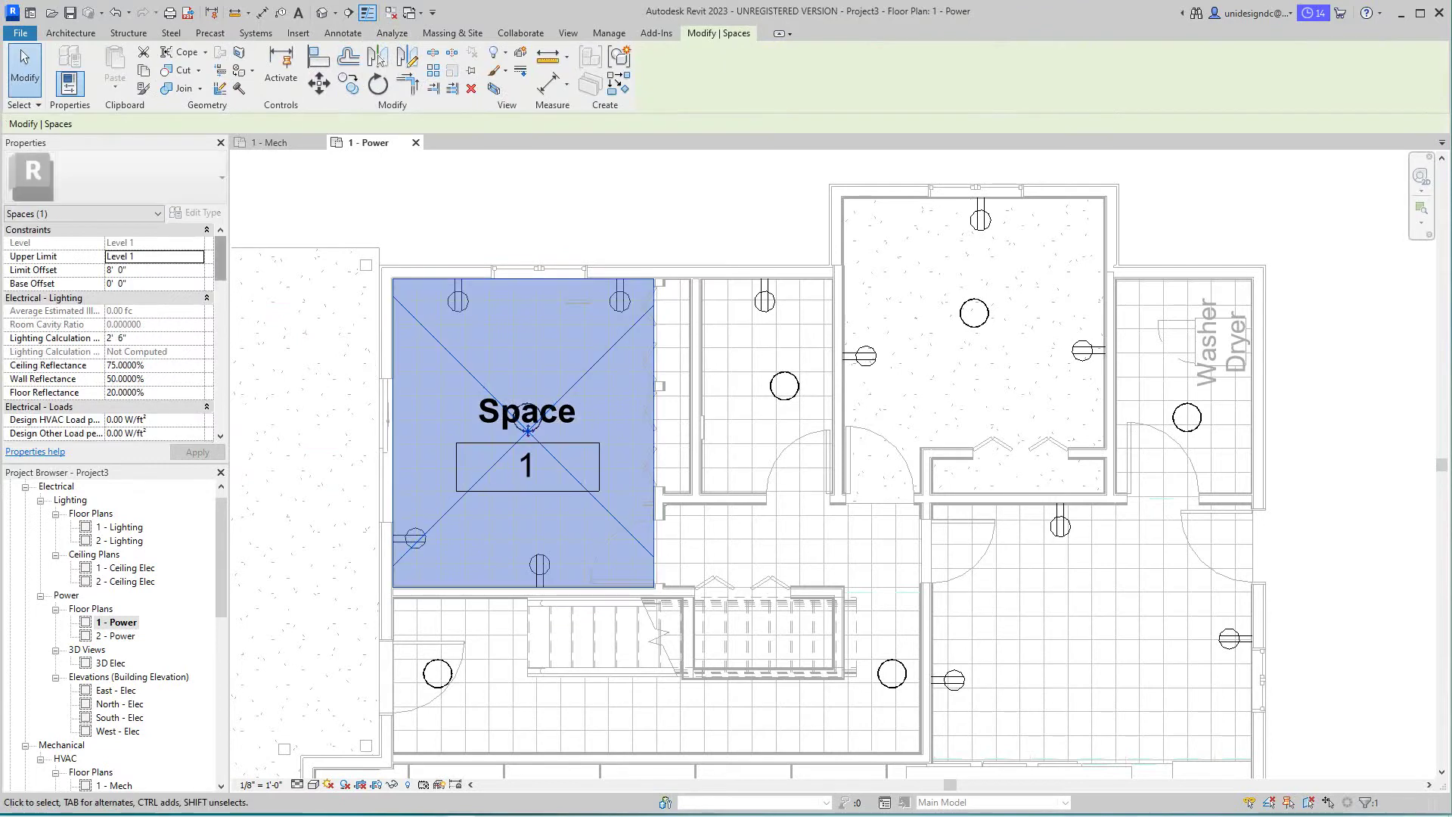
pyautogui.moveTo(220, 259); pyautogui.dragTo(220, 340)
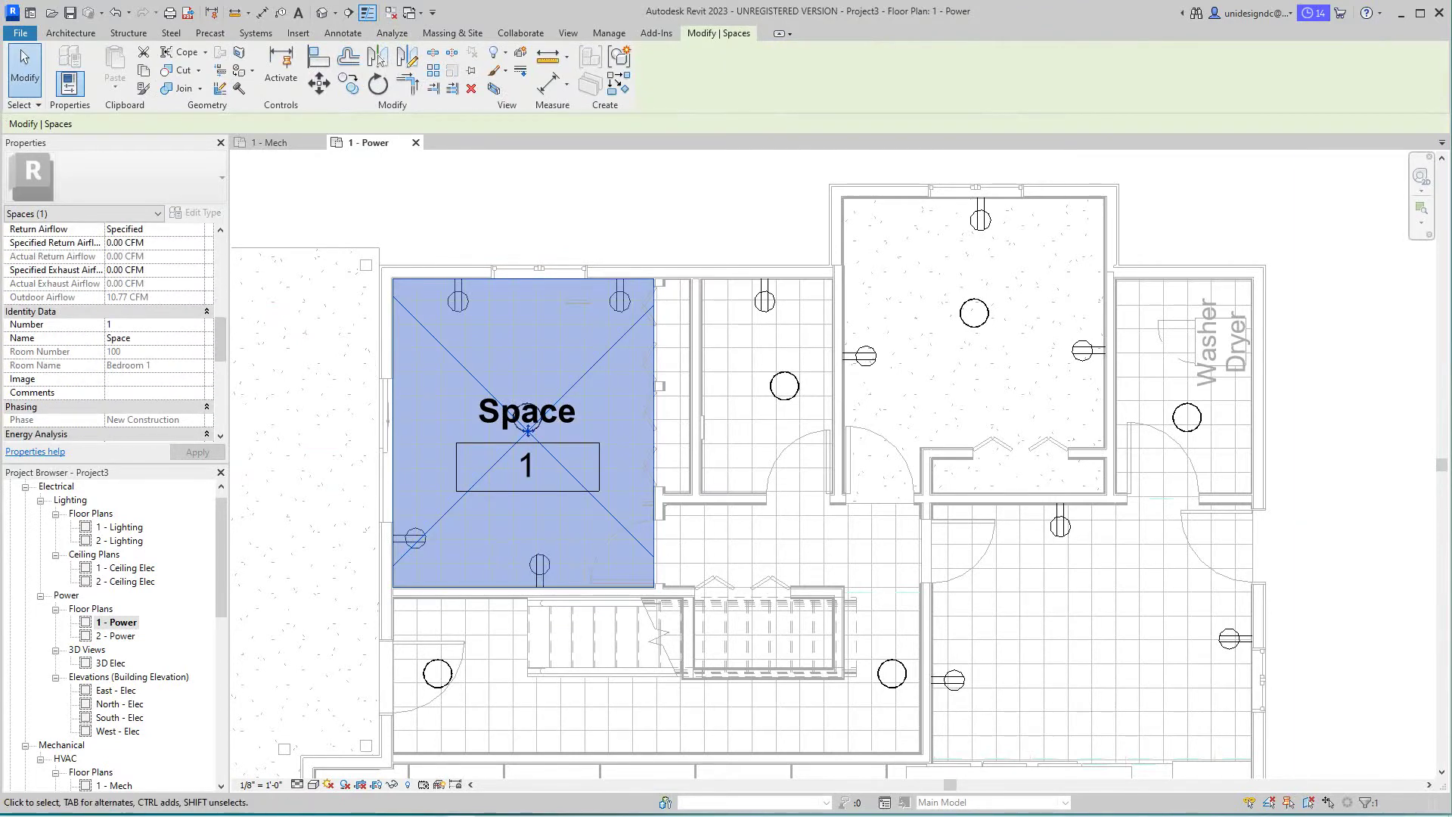
pyautogui.press('Escape')
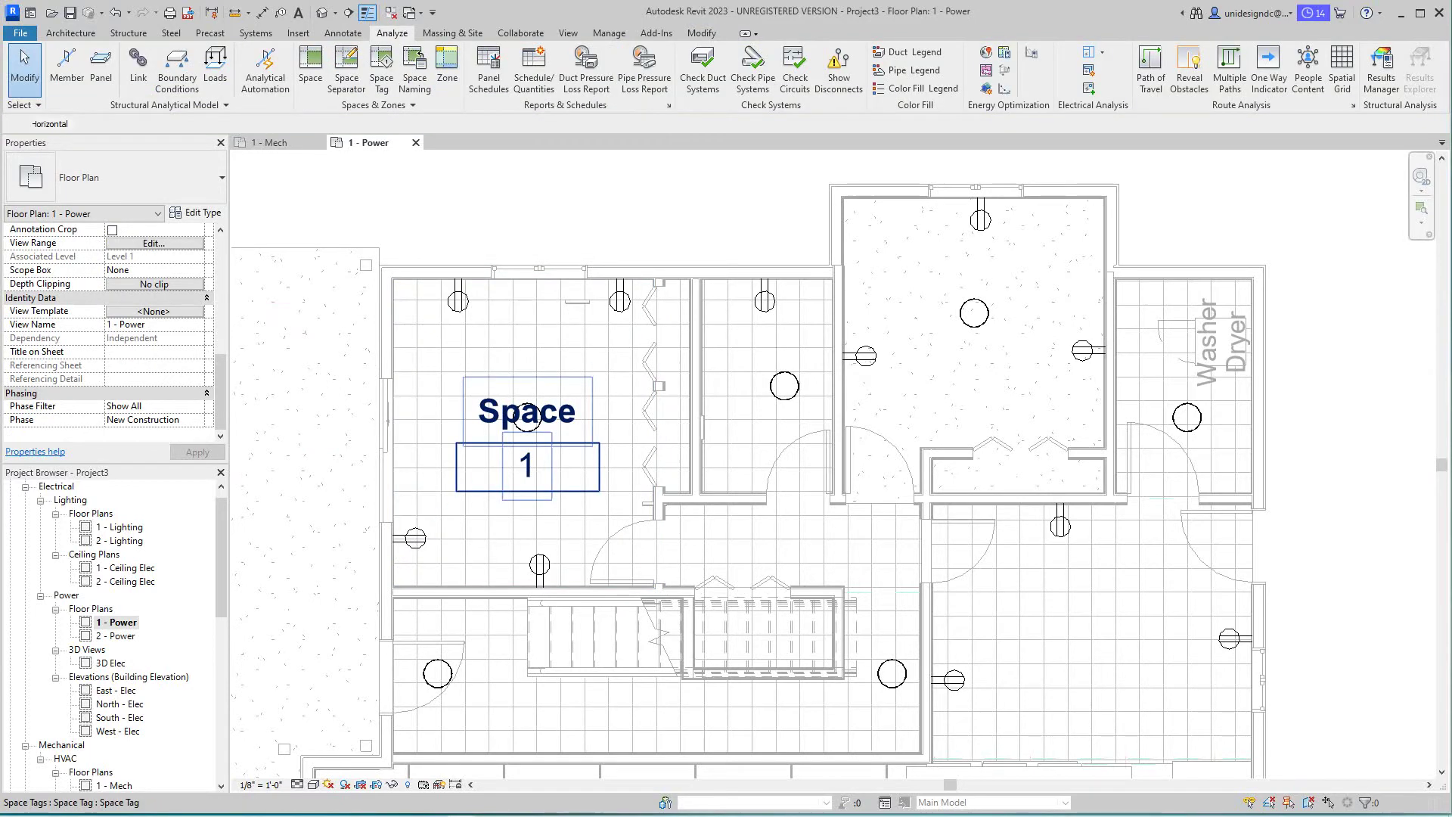
pyautogui.click(528, 414)
pyautogui.click(527, 415)
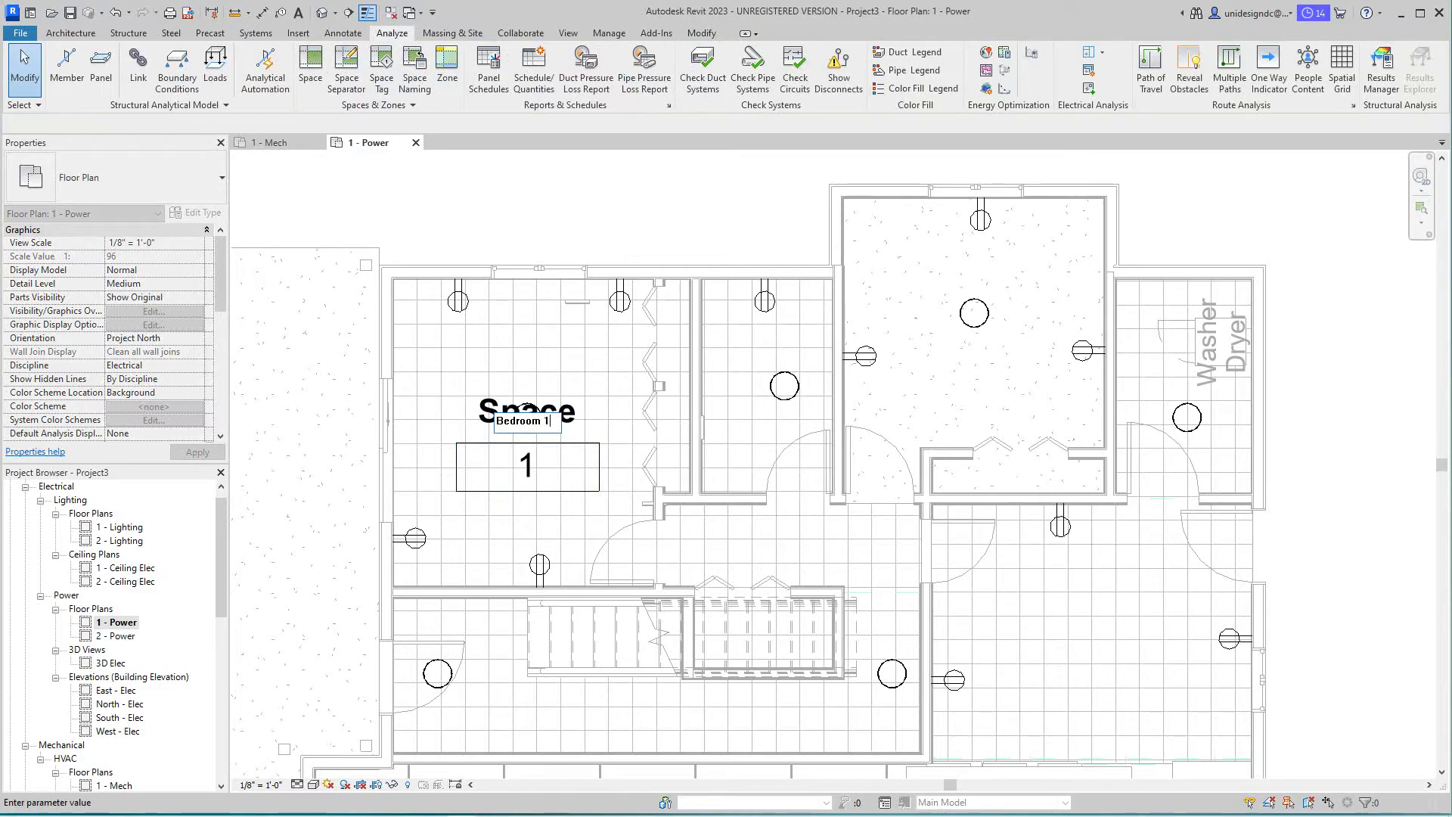
pyautogui.press('Return')
# Step: Place a tagged space in the small middle room east of Bedroom 1
pyautogui.scroll(-3, 497, 501)
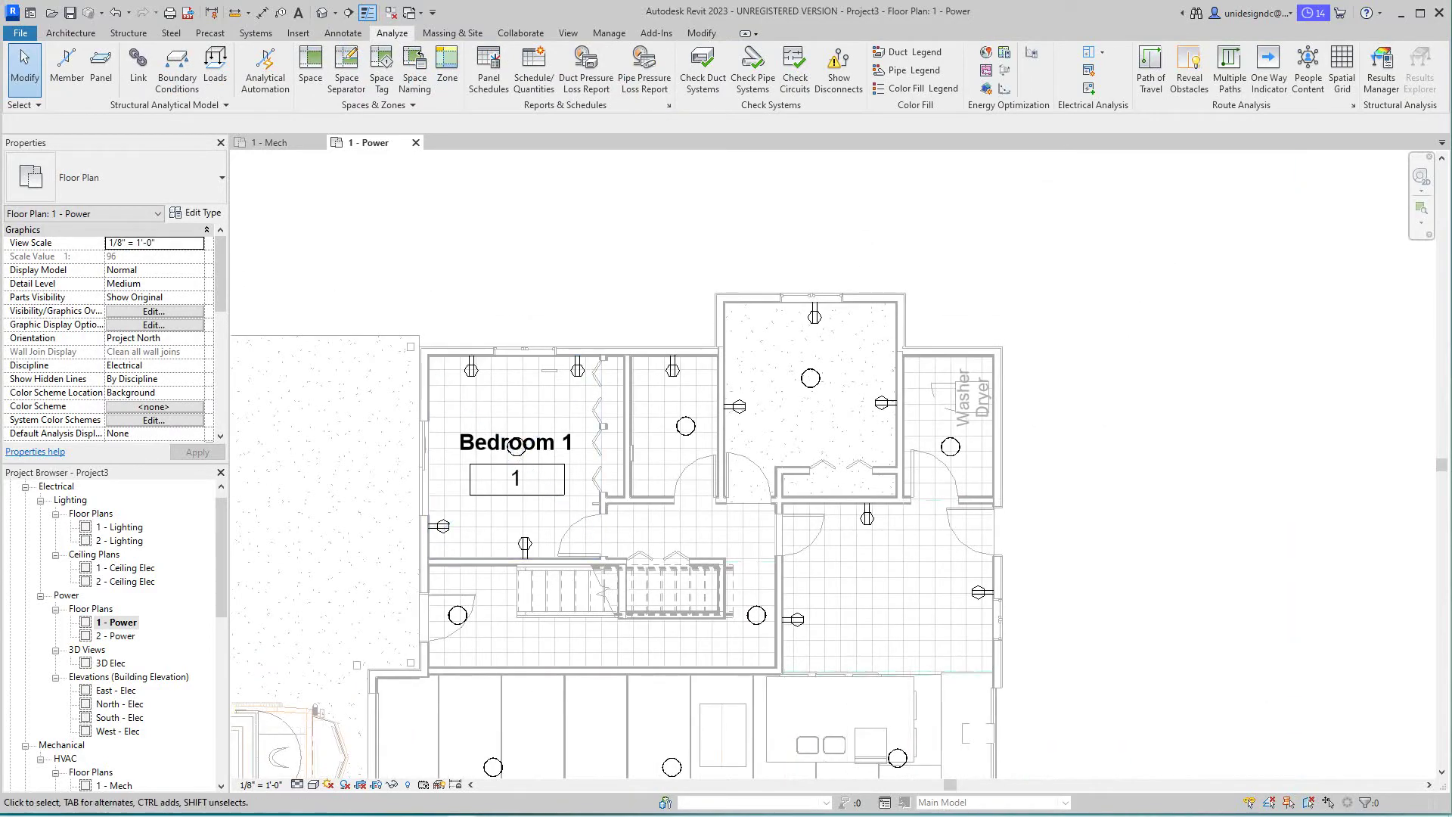
pyautogui.scroll(-2, 556, 454)
pyautogui.moveTo(559, 454); pyautogui.dragTo(484, 451, button='middle')
pyautogui.scroll(3, 484, 450)
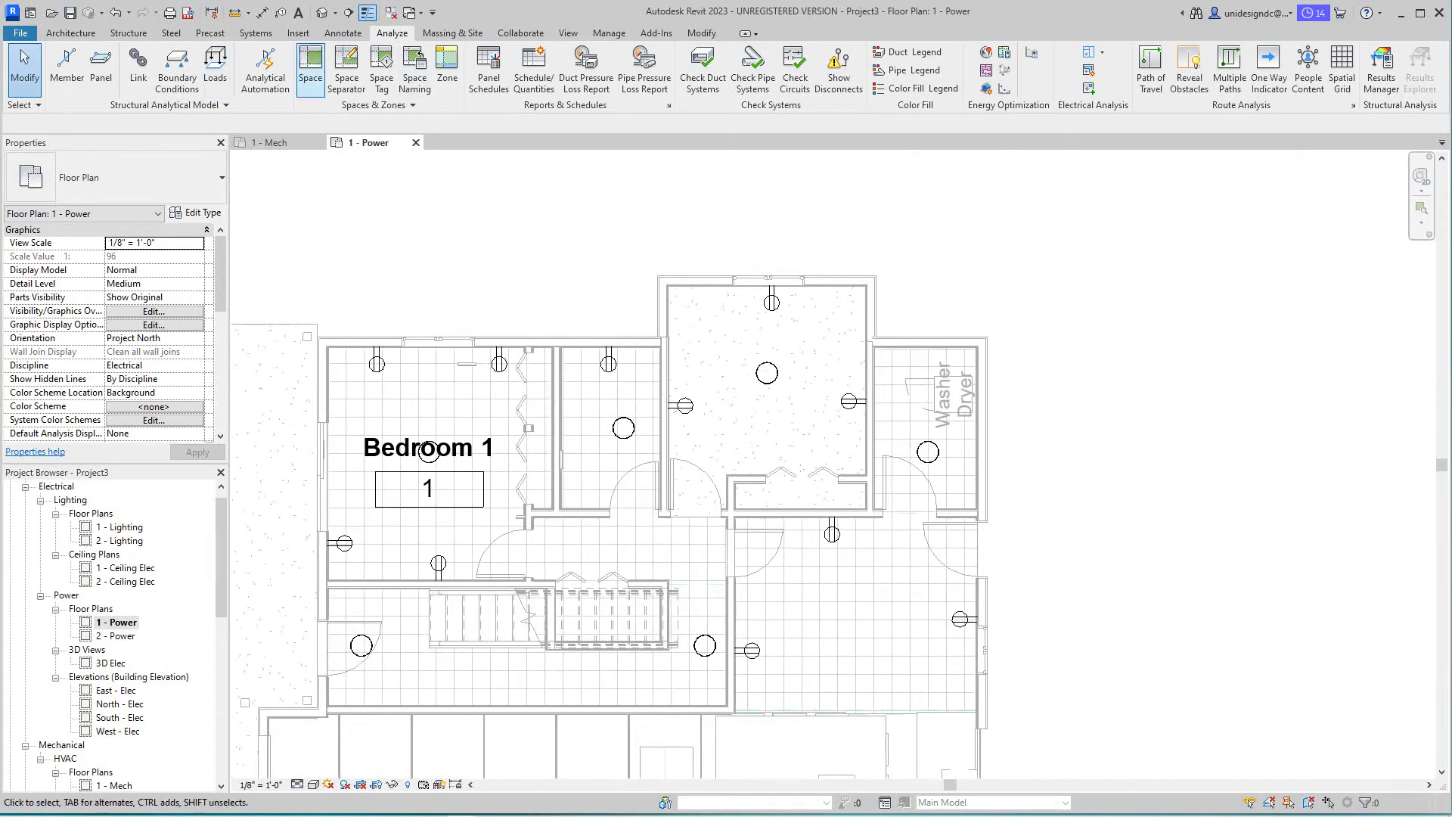
pyautogui.click(311, 68)
pyautogui.scroll(2, 576, 433)
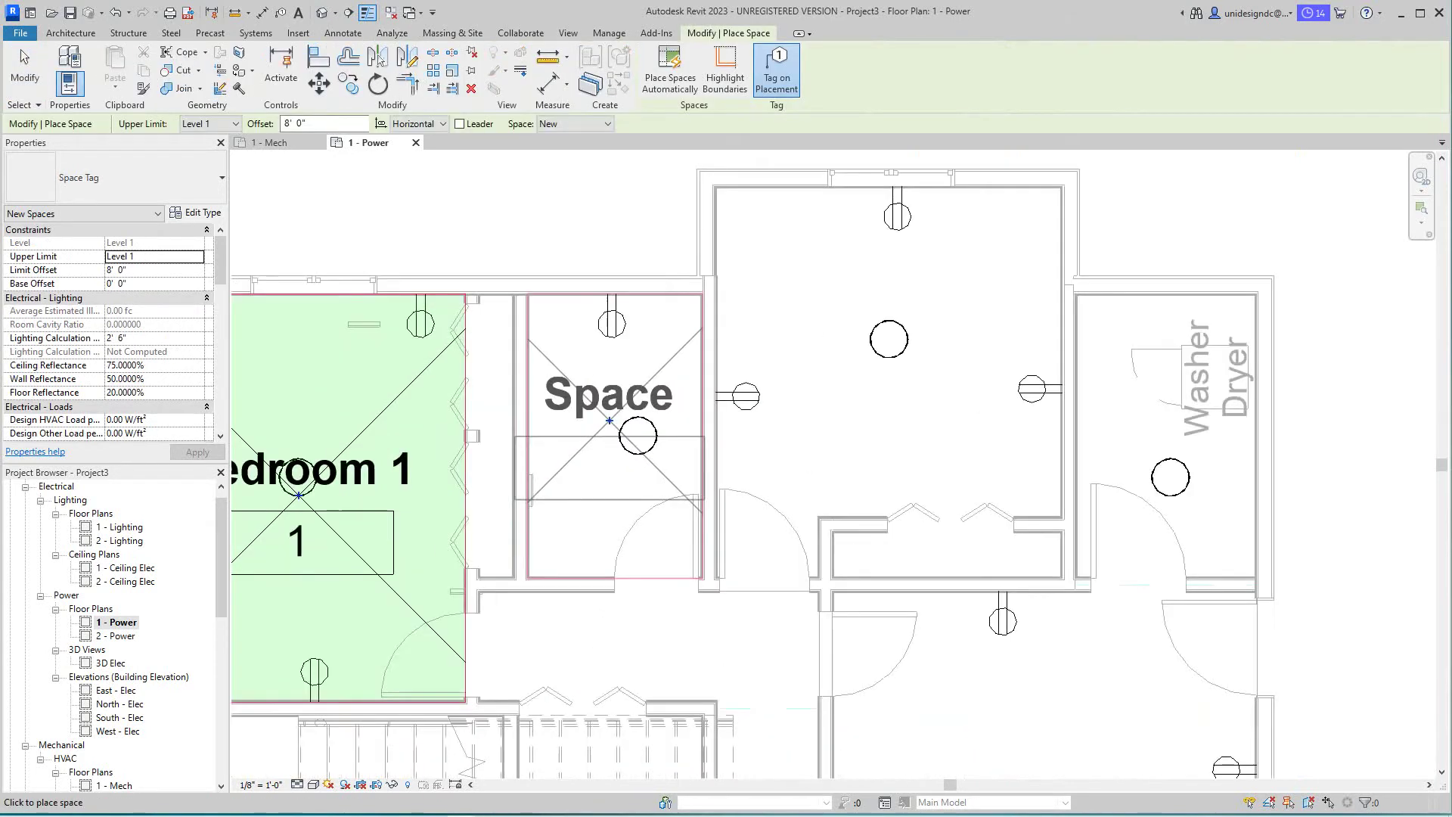
pyautogui.click(618, 429)
pyautogui.scroll(-4, 618, 428)
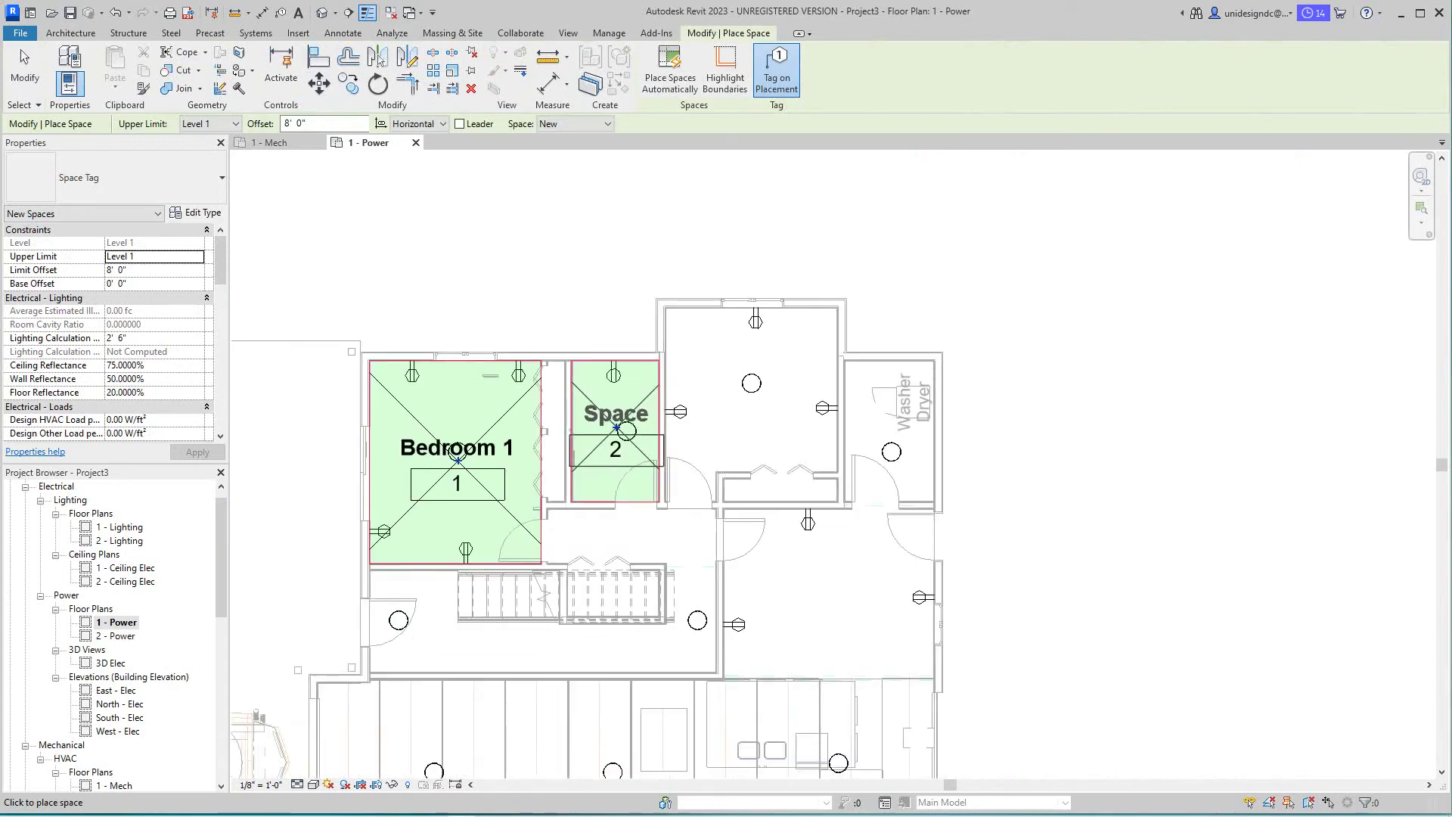
pyautogui.press('Escape')
pyautogui.press('Escape')
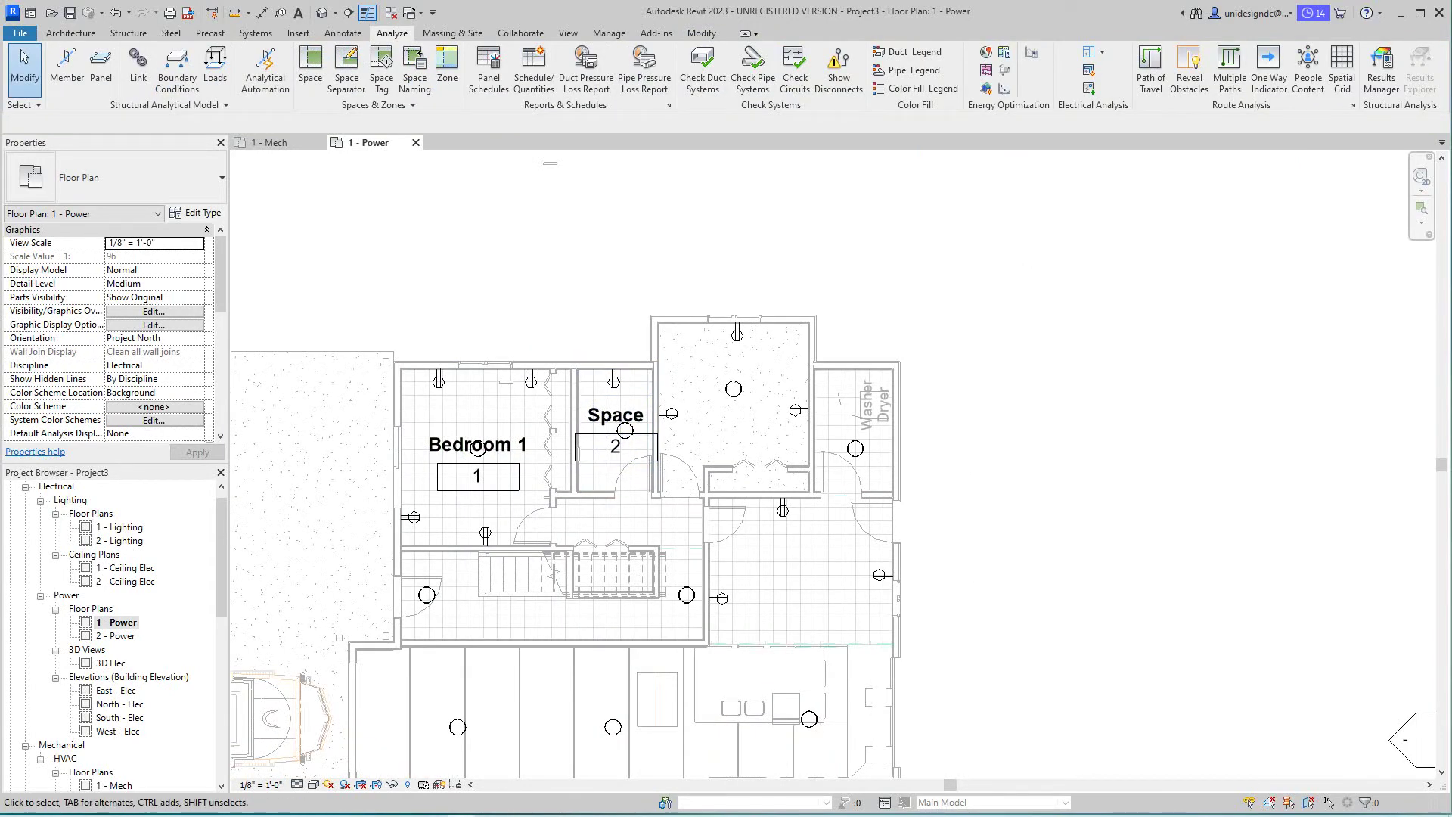
# Step: Place tagged spaces in the large north room, the laundry, the room south of it, the hallway and the stair area
pyautogui.scroll(2, 714, 401)
pyautogui.click(310, 68)
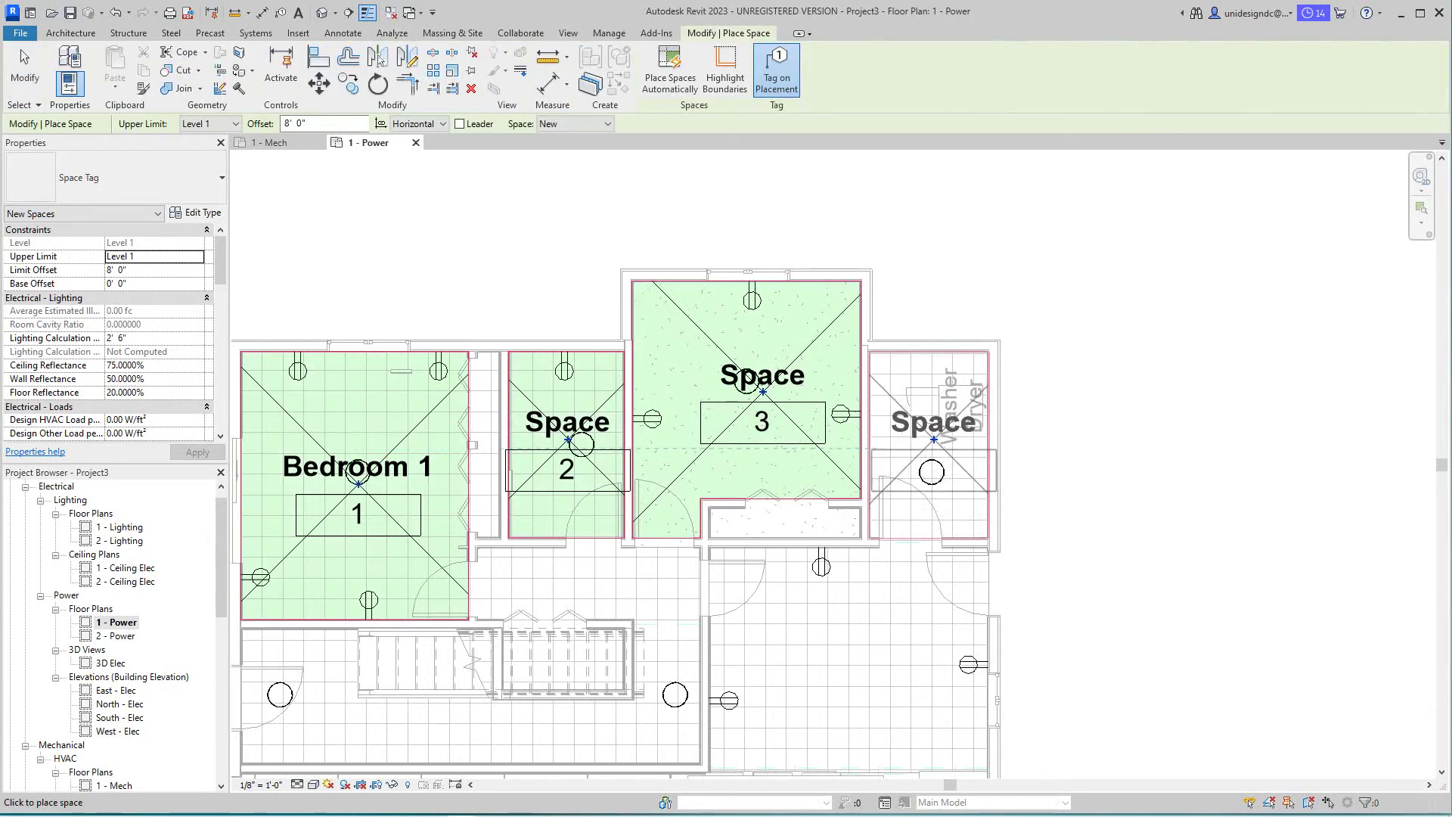
pyautogui.click(934, 439)
pyautogui.scroll(-3, 917, 454)
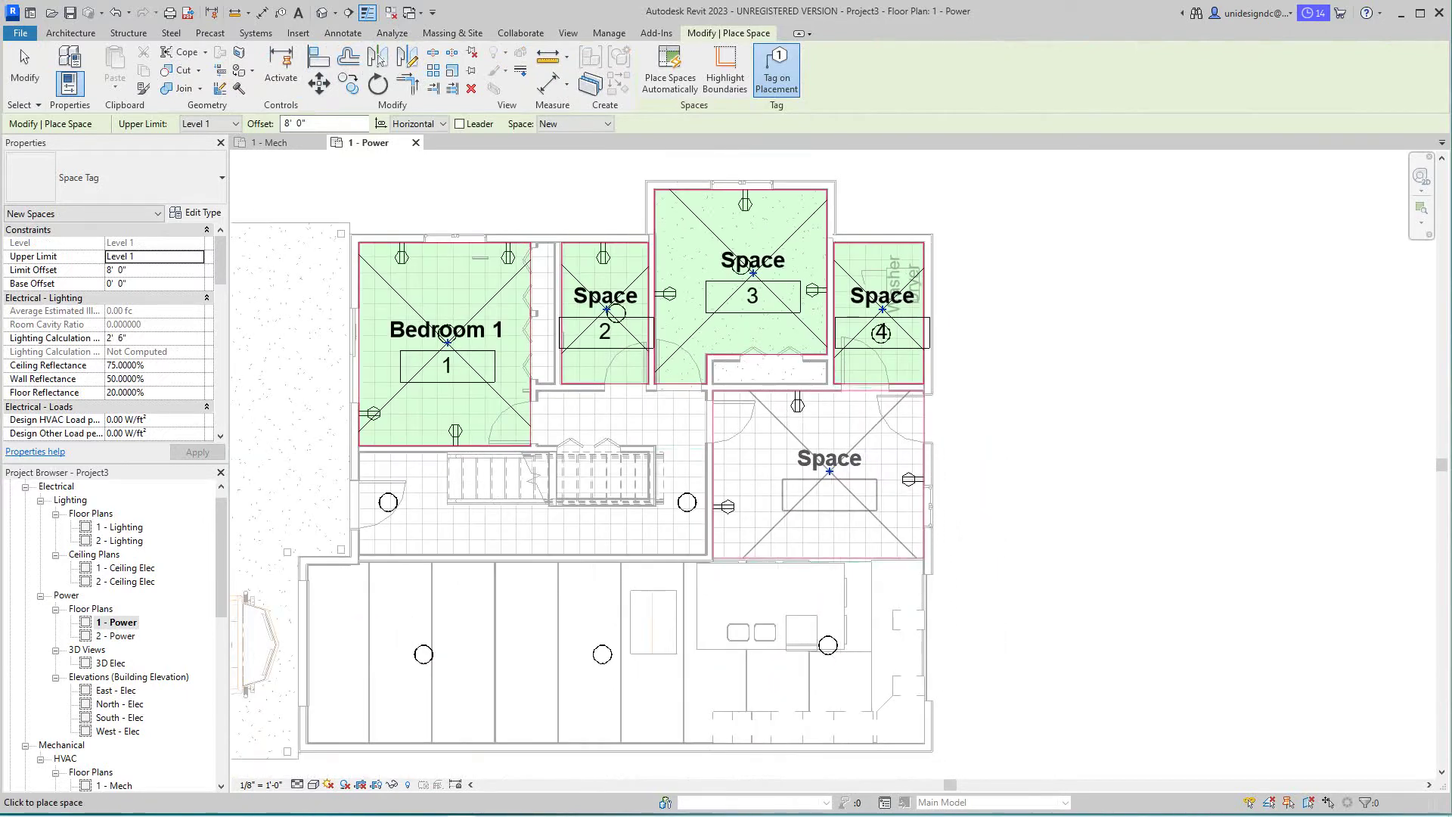
pyautogui.click(830, 471)
pyautogui.click(635, 419)
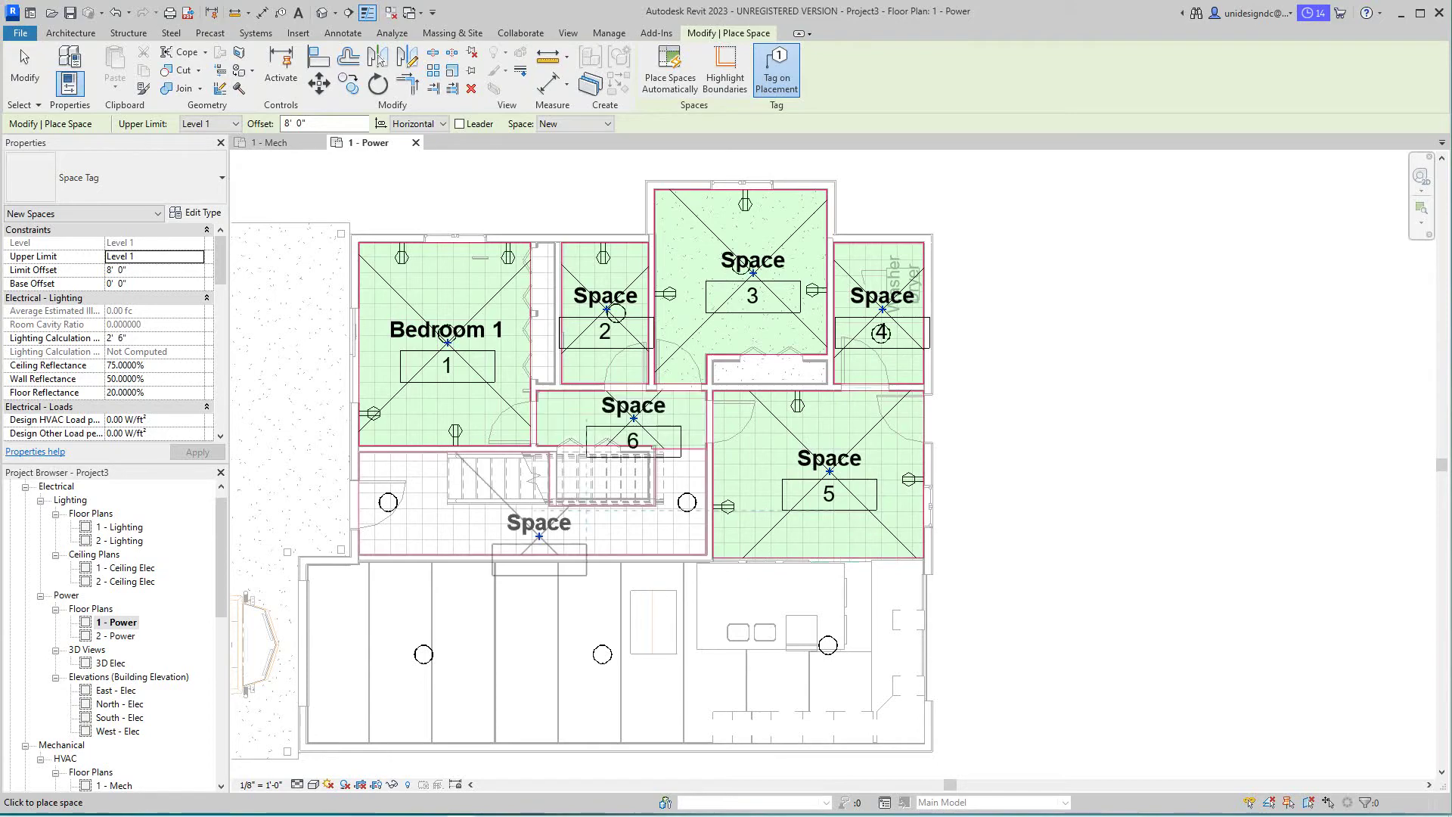
pyautogui.click(470, 516)
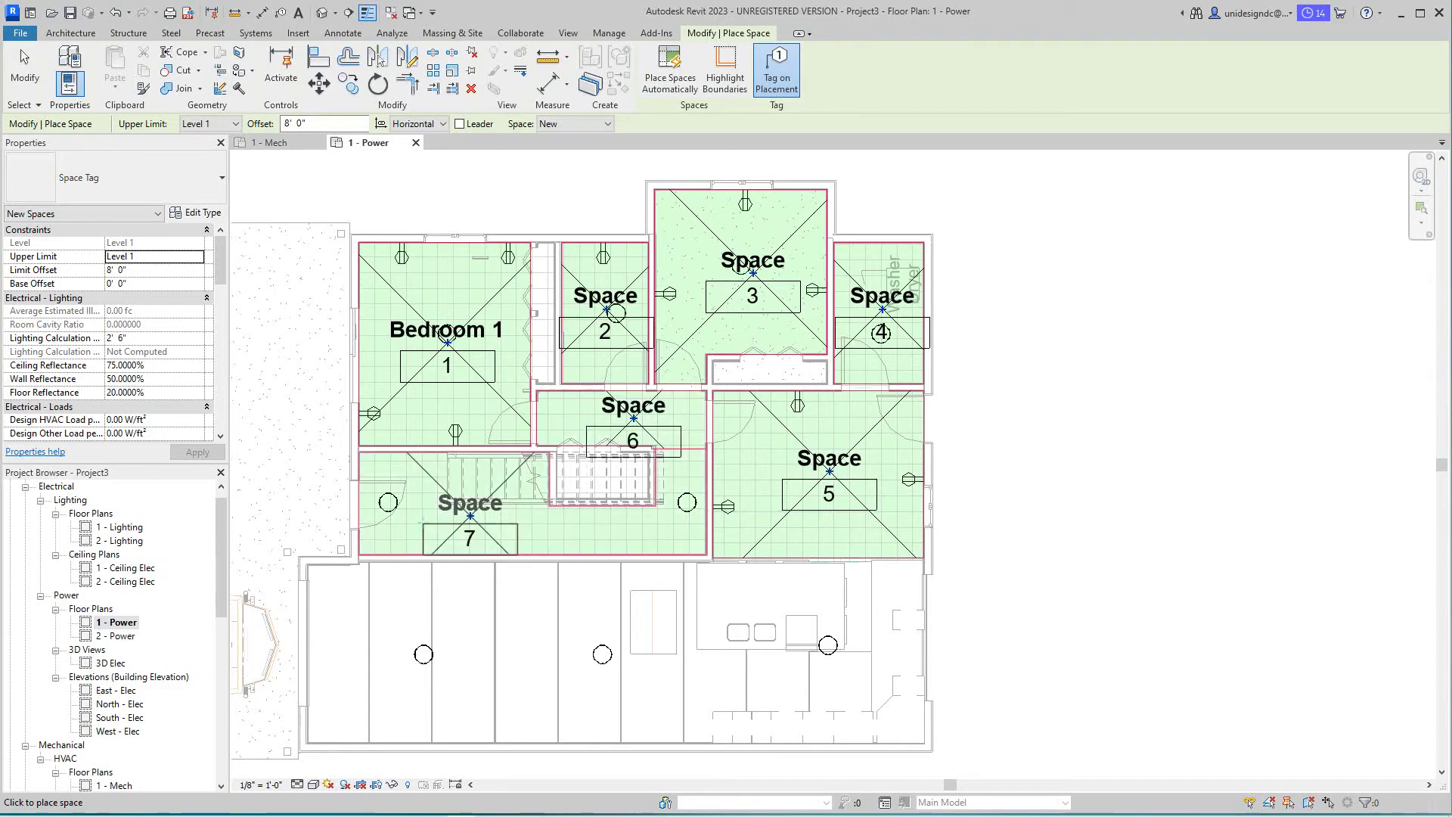
pyautogui.press('Escape')
pyautogui.press('Escape')
# Step: Set the scale of the 1 - Power floor plan to 1/4" = 1'-0"
pyautogui.scroll(4, 772, 464)
pyautogui.moveTo(757, 551); pyautogui.dragTo(933, 595, button='middle')
pyautogui.scroll(-3, 821, 450)
pyautogui.moveTo(783, 484); pyautogui.dragTo(768, 567, button='middle')
pyautogui.scroll(-2, 841, 560)
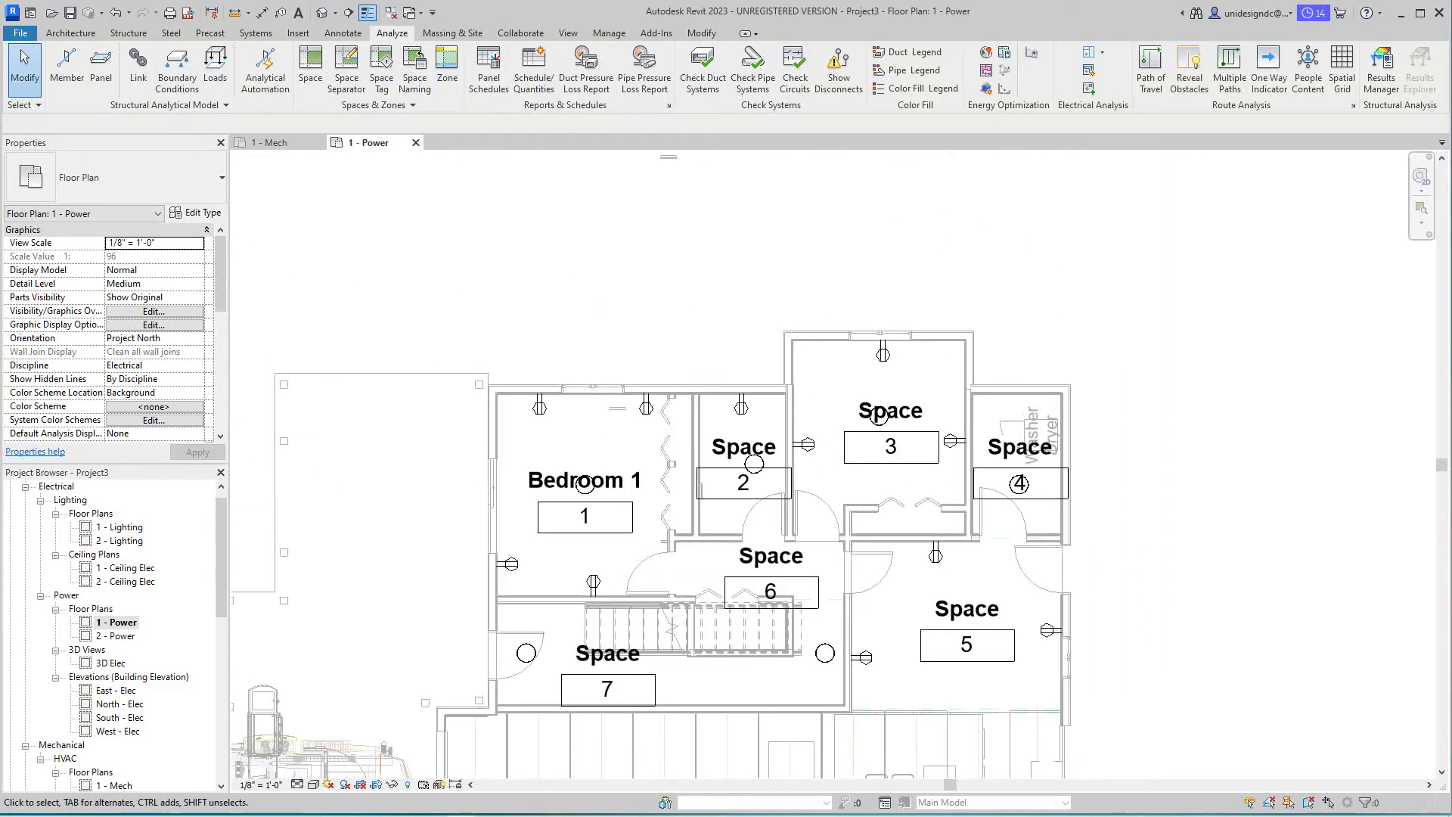
pyautogui.scroll(3, 851, 527)
pyautogui.moveTo(851, 526)
pyautogui.mouseDown(button='middle')
pyautogui.moveTo(776, 456)
pyautogui.moveTo(746, 394)
pyautogui.moveTo(781, 498)
pyautogui.moveTo(940, 498)
pyautogui.mouseUp(button='middle')
pyautogui.scroll(-1, 940, 498)
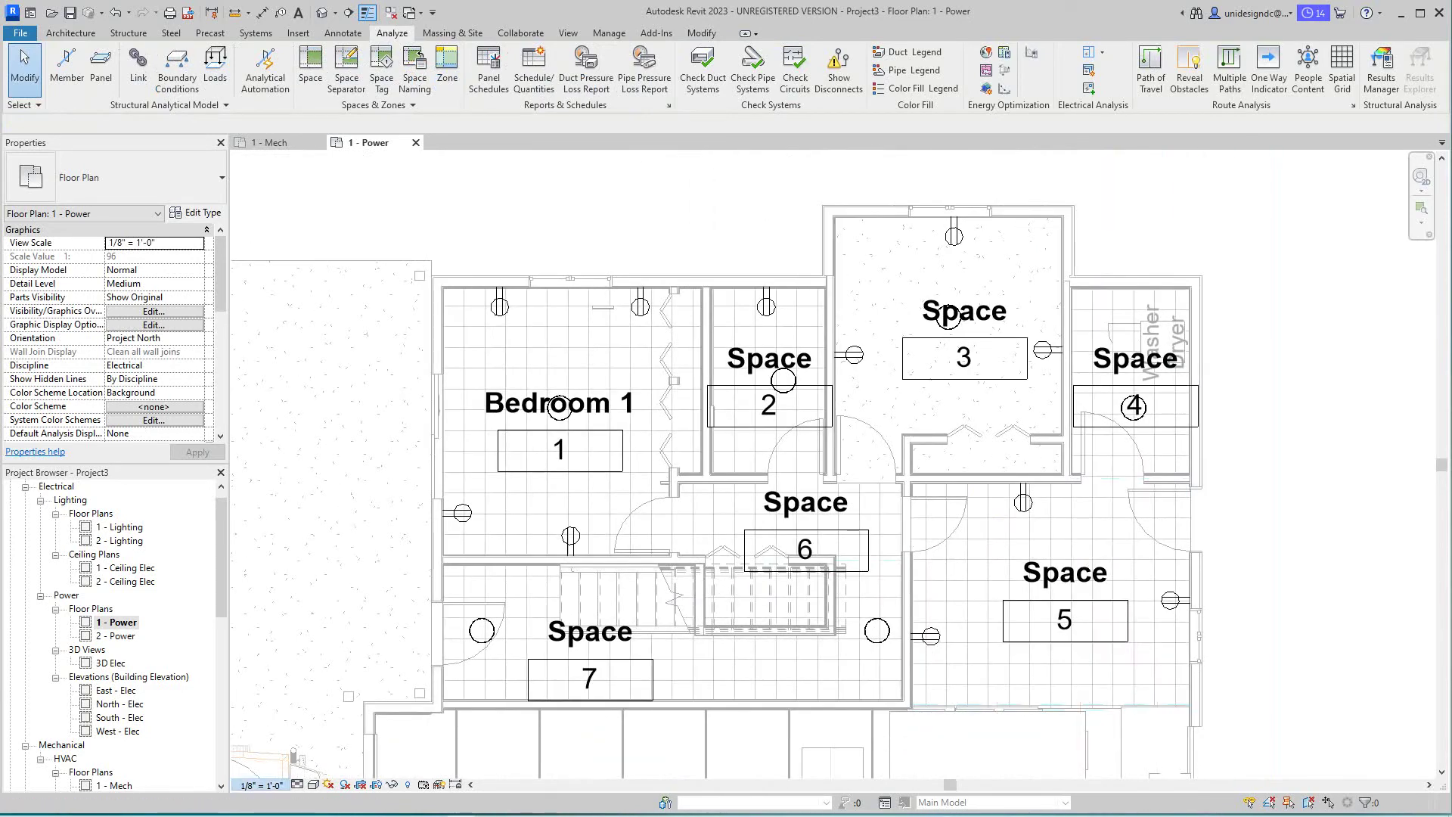
pyautogui.click(261, 784)
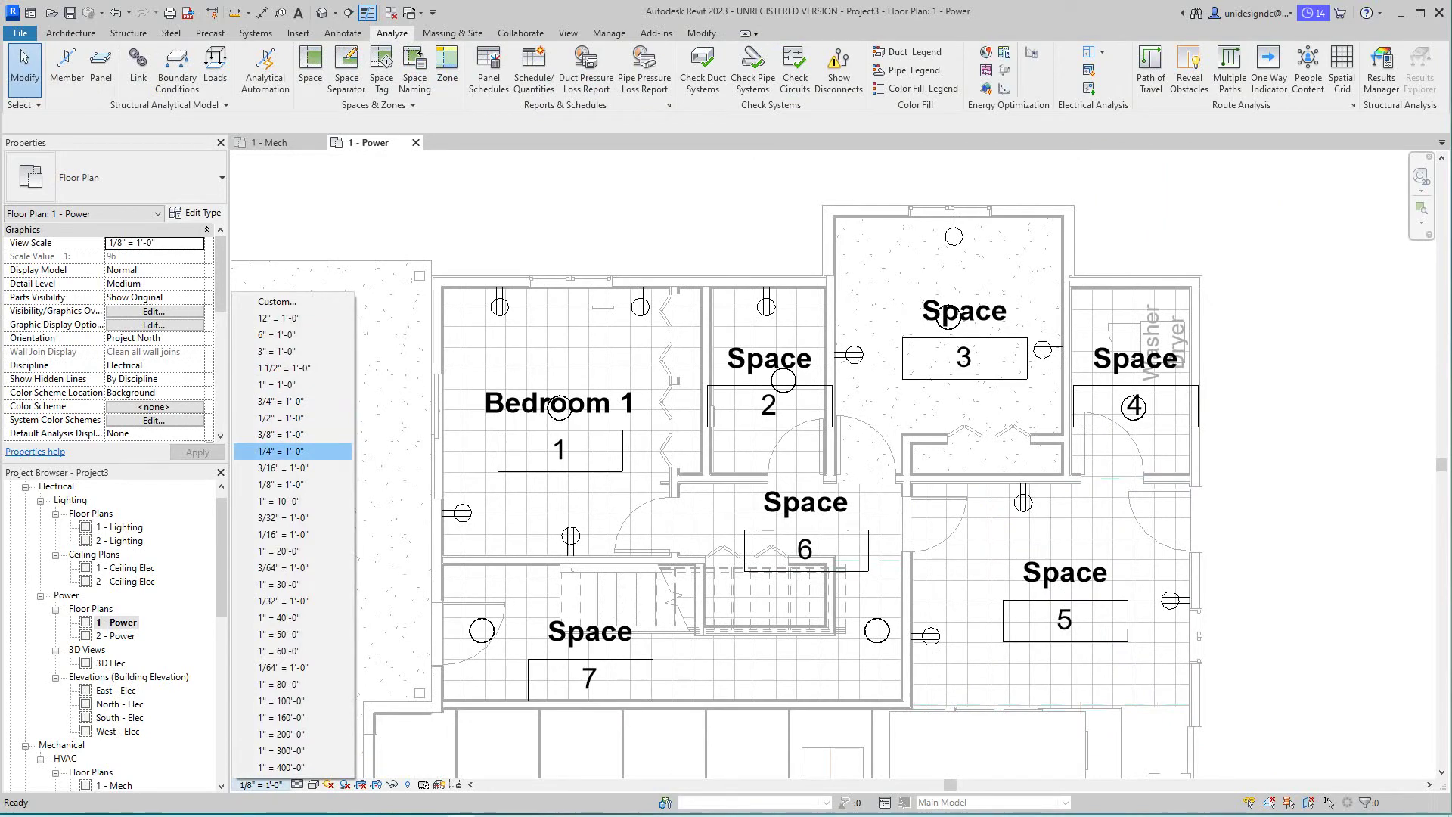
pyautogui.click(280, 451)
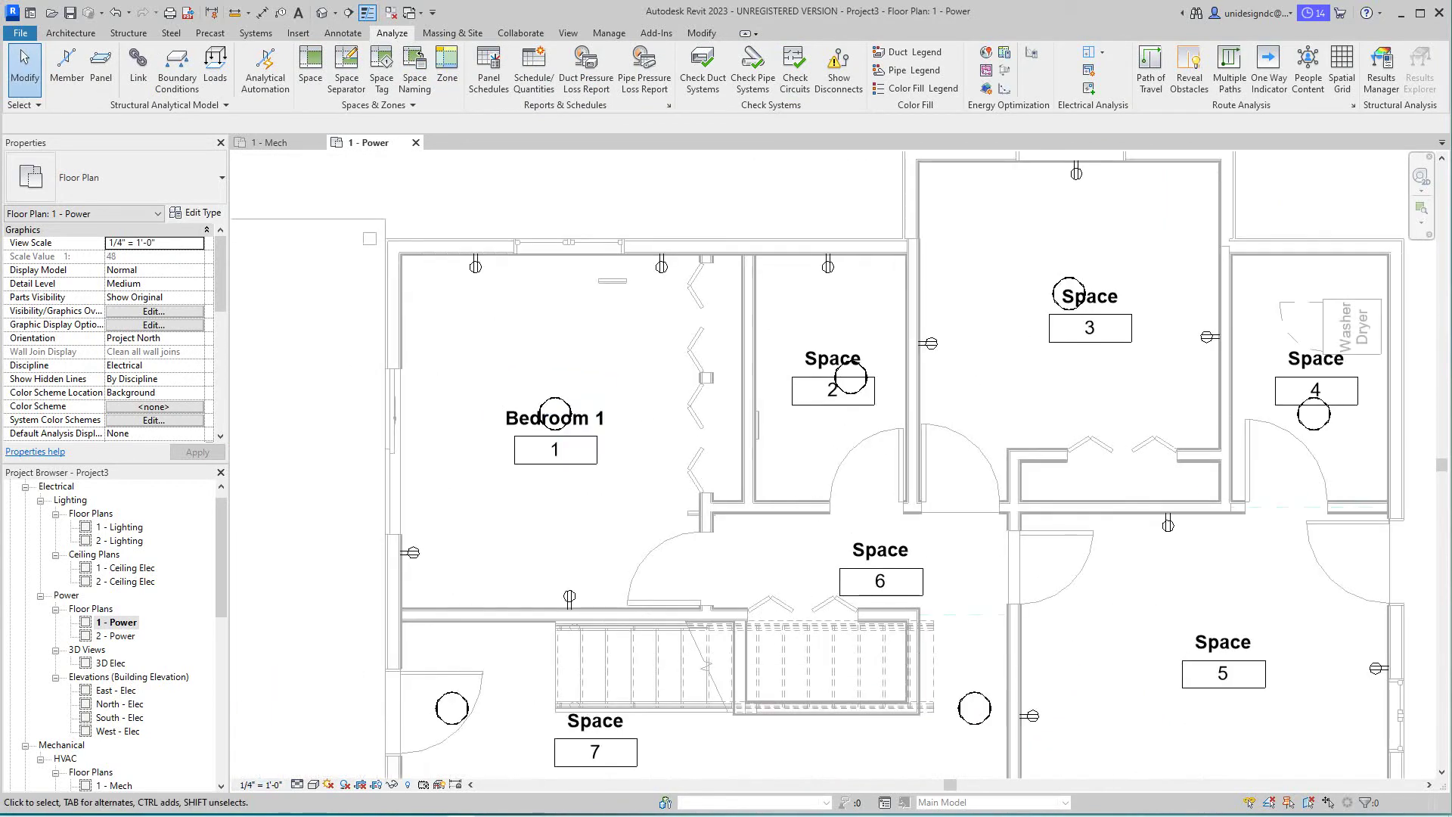
# Step: Review the space tags and receptacle symbols across the rooms at the new view scale
pyautogui.scroll(-1, 703, 431)
pyautogui.moveTo(703, 430)
pyautogui.mouseDown(button='middle')
pyautogui.moveTo(567, 464)
pyautogui.moveTo(512, 449)
pyautogui.mouseUp(button='middle')
pyautogui.moveTo(790, 560); pyautogui.dragTo(790, 379, button='middle')
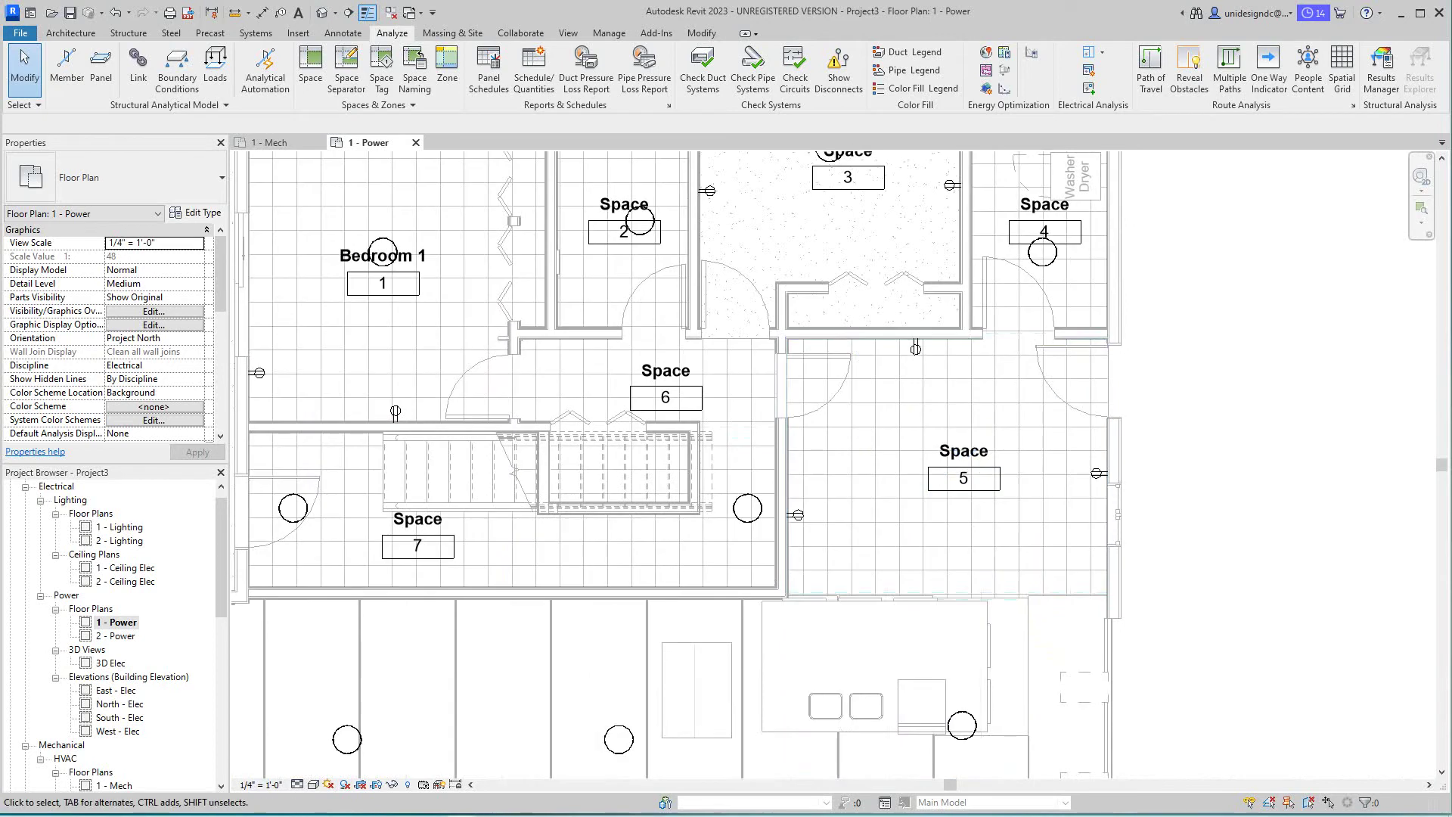
pyautogui.scroll(-2, 1014, 671)
pyautogui.moveTo(753, 452); pyautogui.dragTo(762, 459, button='middle')
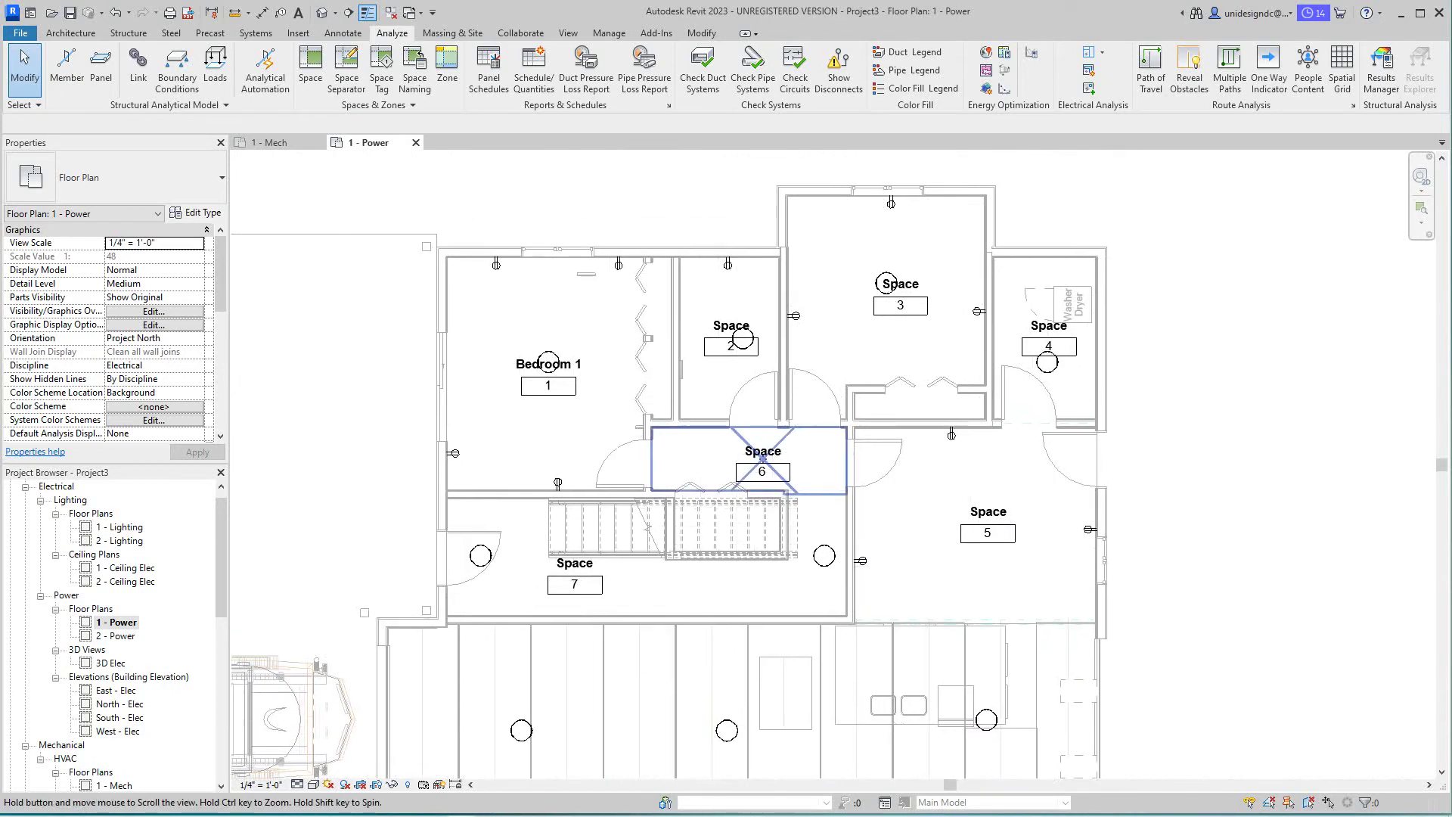
pyautogui.scroll(-1, 711, 479)
pyautogui.scroll(2, 662, 520)
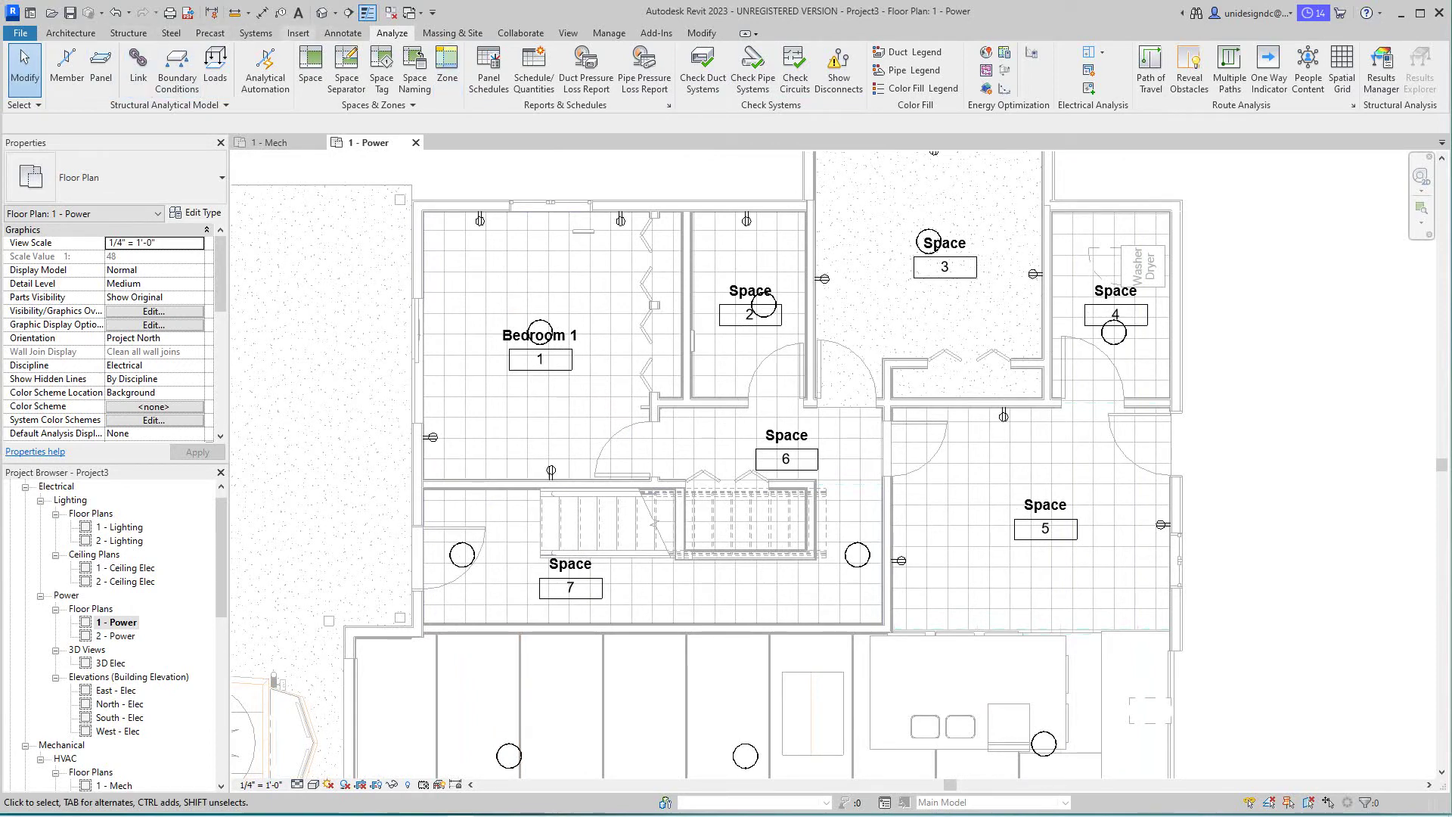
# Step: Place a Three Way lighting switch on the east wall of Space 5, between the exterior door and the receptacle
pyautogui.click(255, 33)
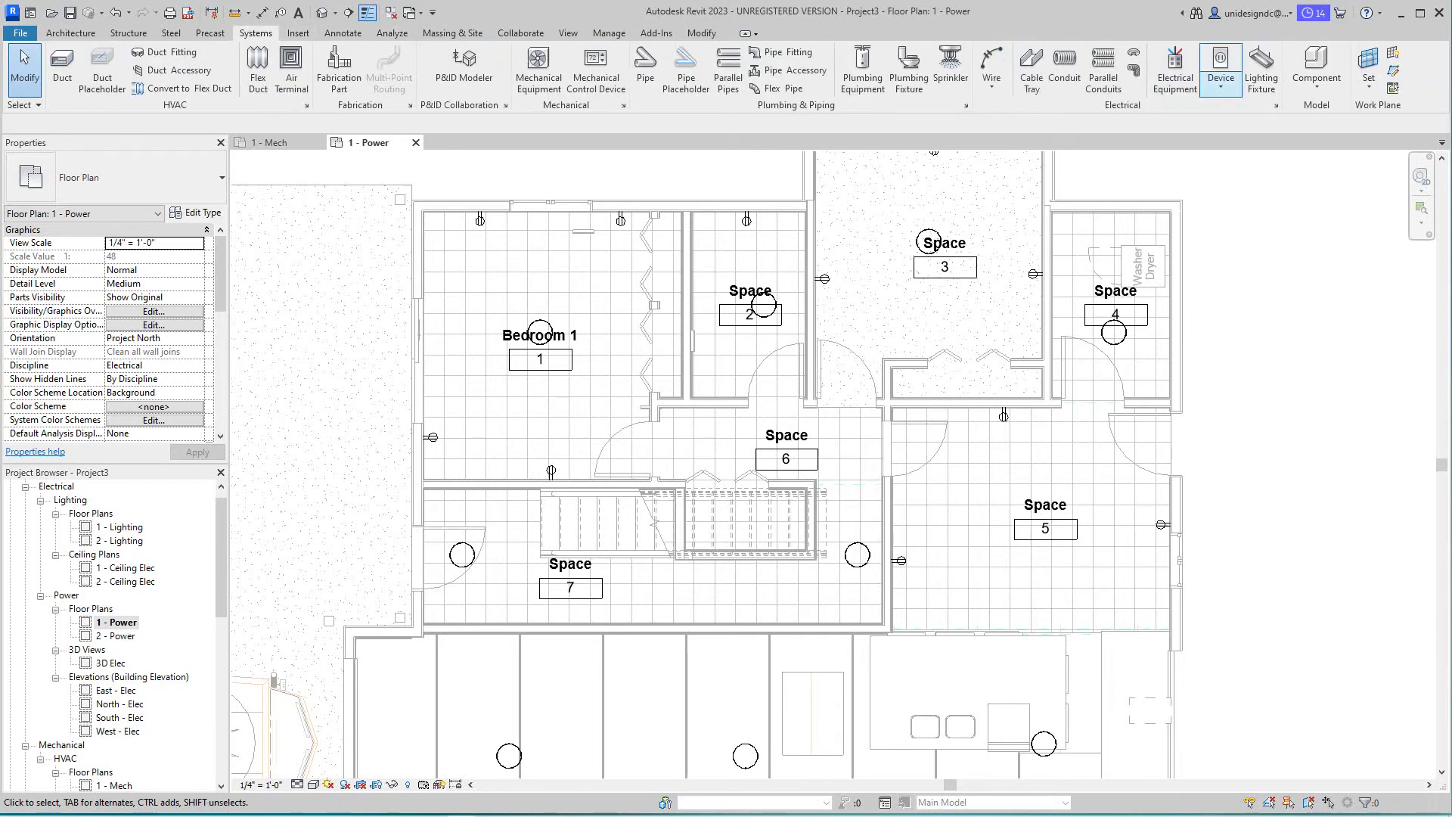
pyautogui.click(1221, 83)
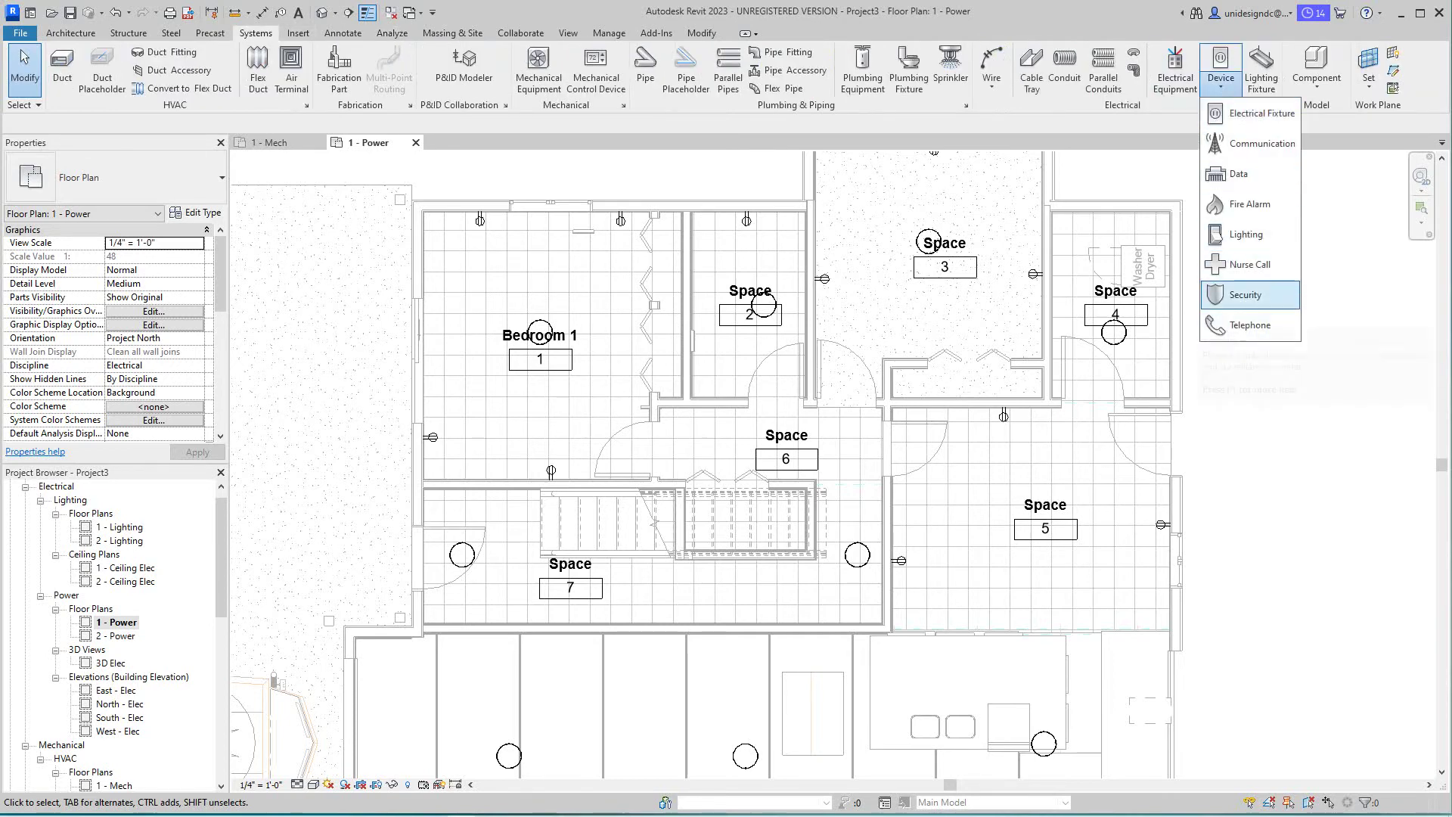
pyautogui.click(1246, 235)
pyautogui.scroll(3, 645, 431)
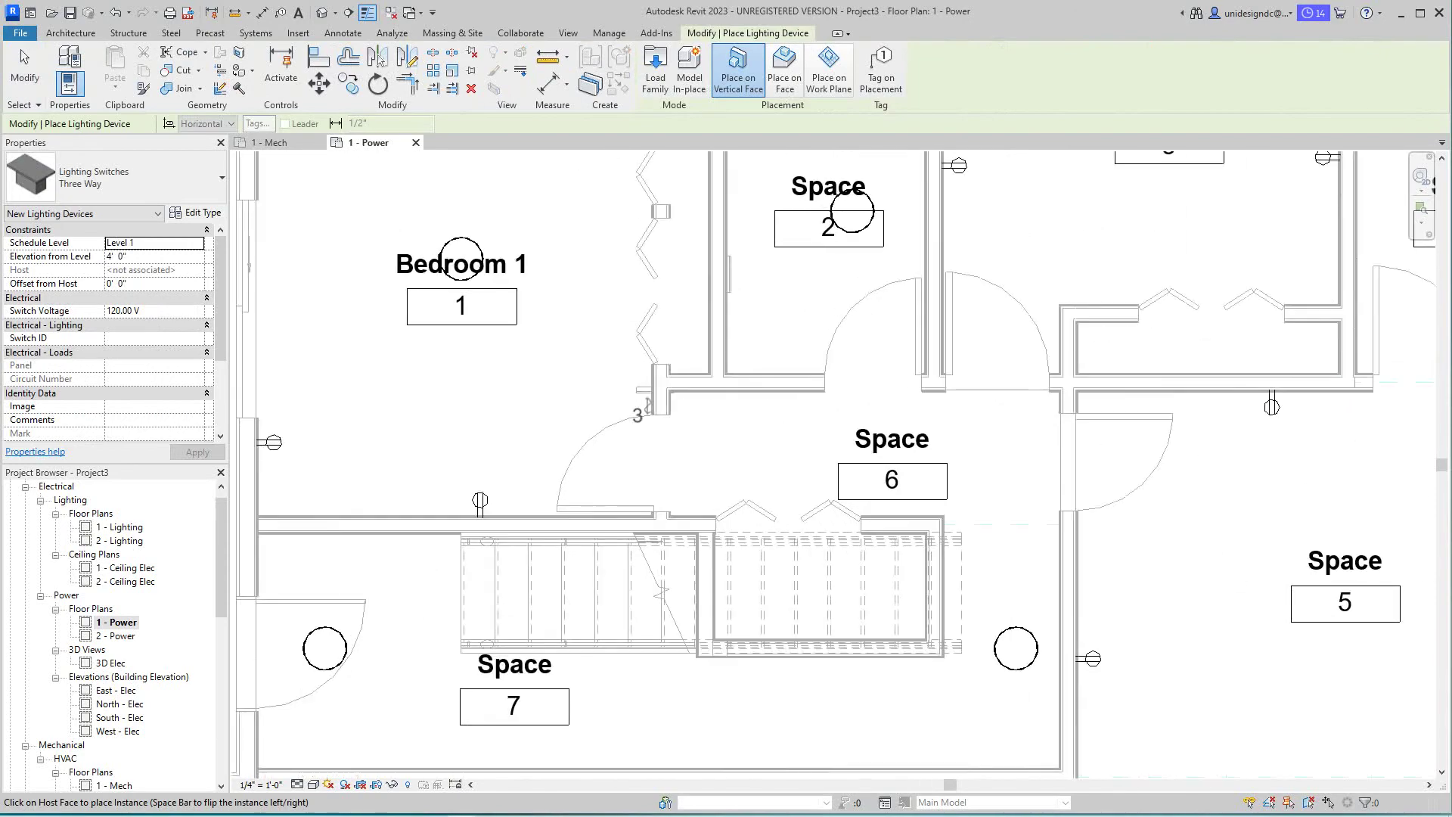
pyautogui.scroll(2, 646, 406)
pyautogui.scroll(-6, 646, 407)
pyautogui.scroll(2, 647, 407)
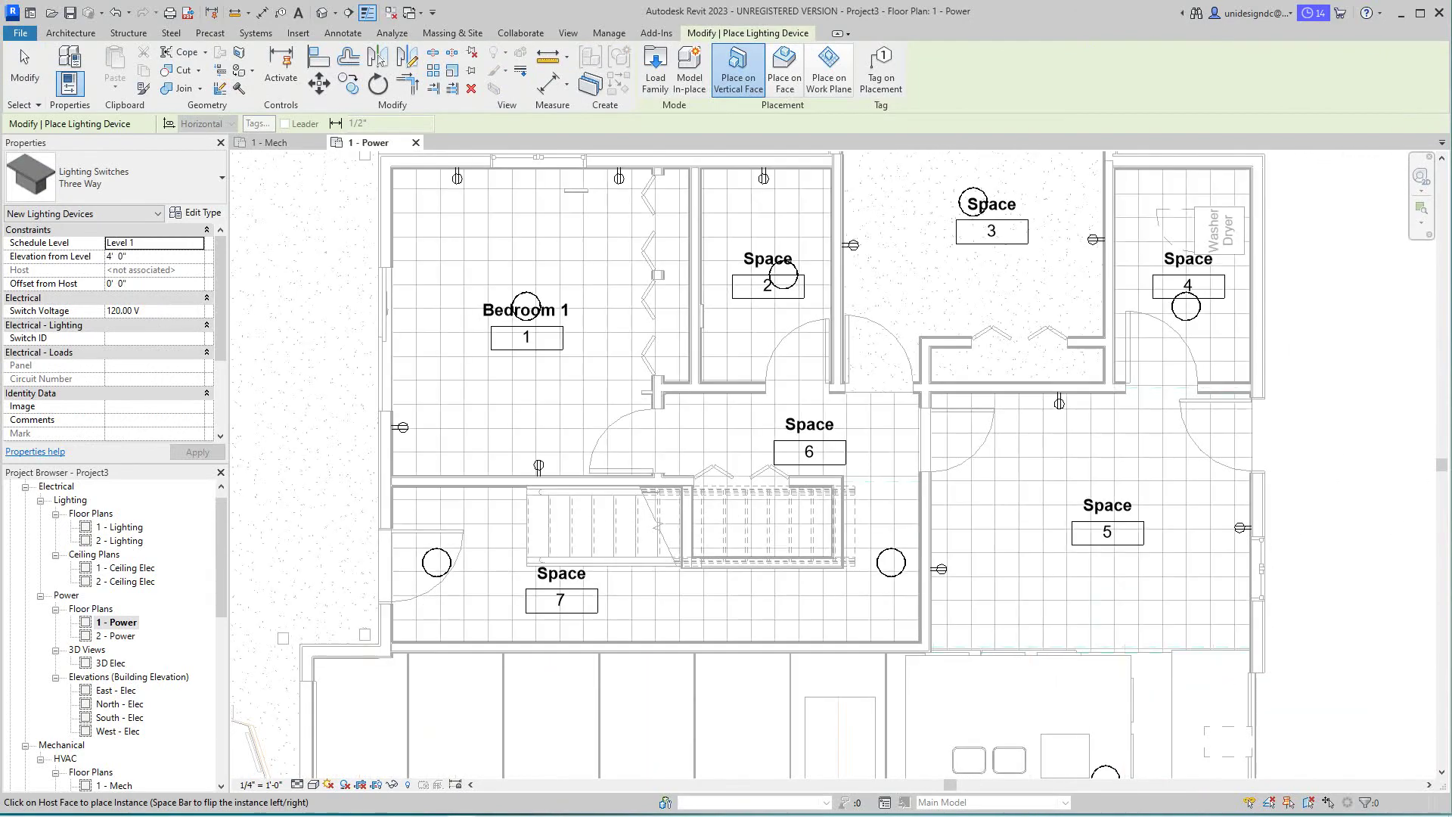
pyautogui.scroll(-2, 647, 406)
pyautogui.scroll(3, 713, 454)
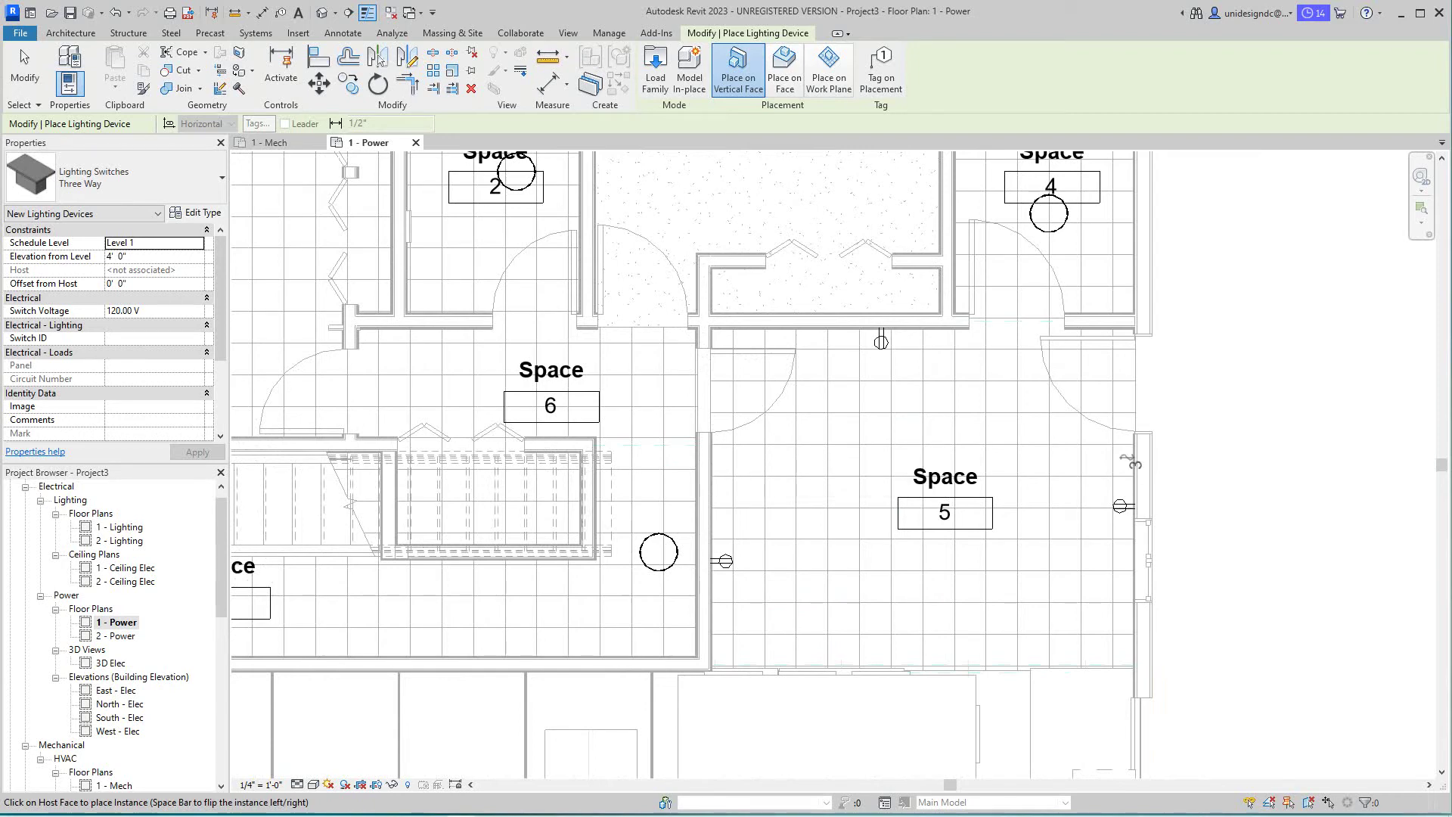
pyautogui.click(1130, 461)
pyautogui.press('Escape')
pyautogui.press('Escape')
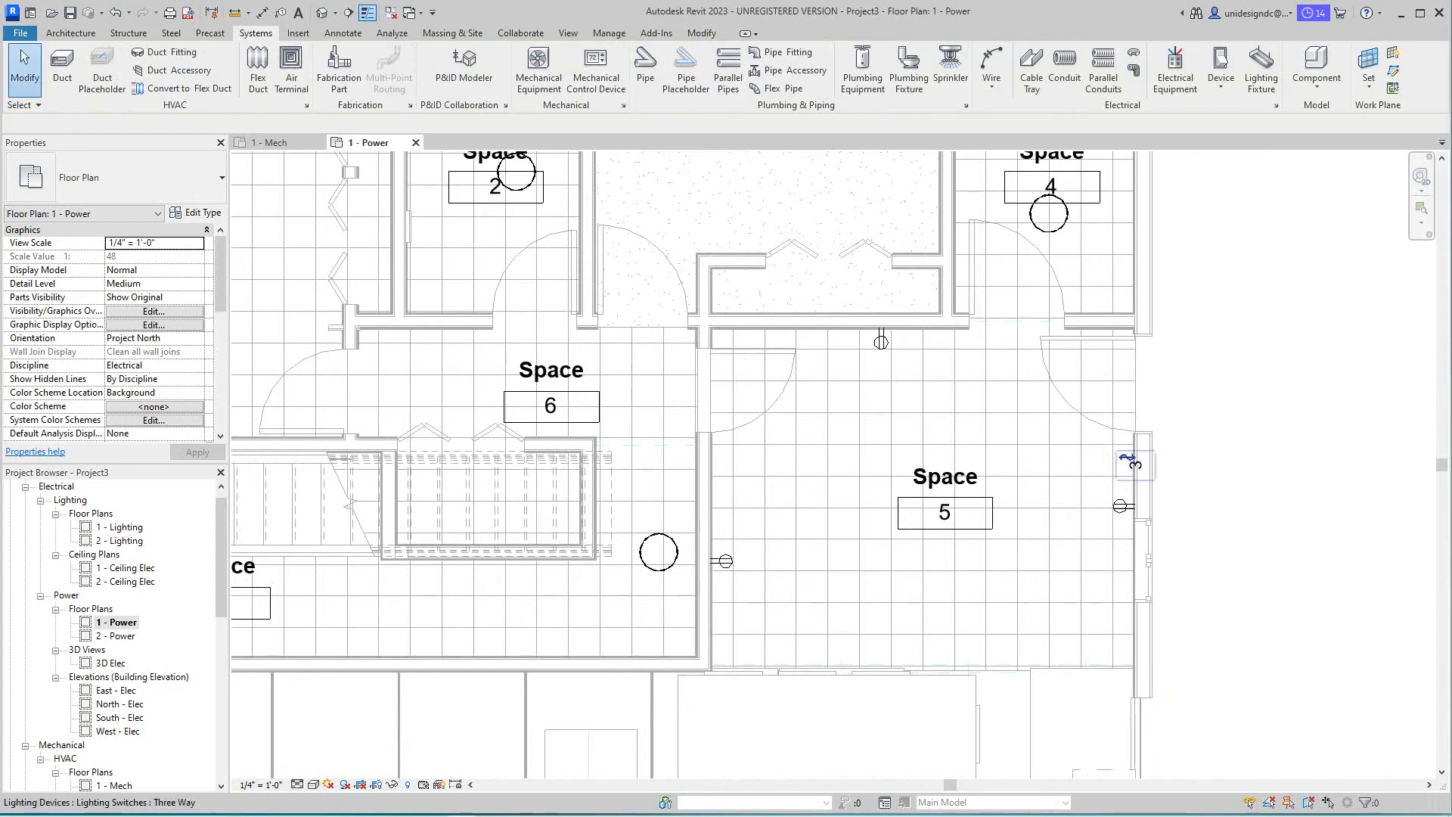
# Step: Change the lighting switch on Space 5's east wall to the Single Pole type
pyautogui.click(1135, 458)
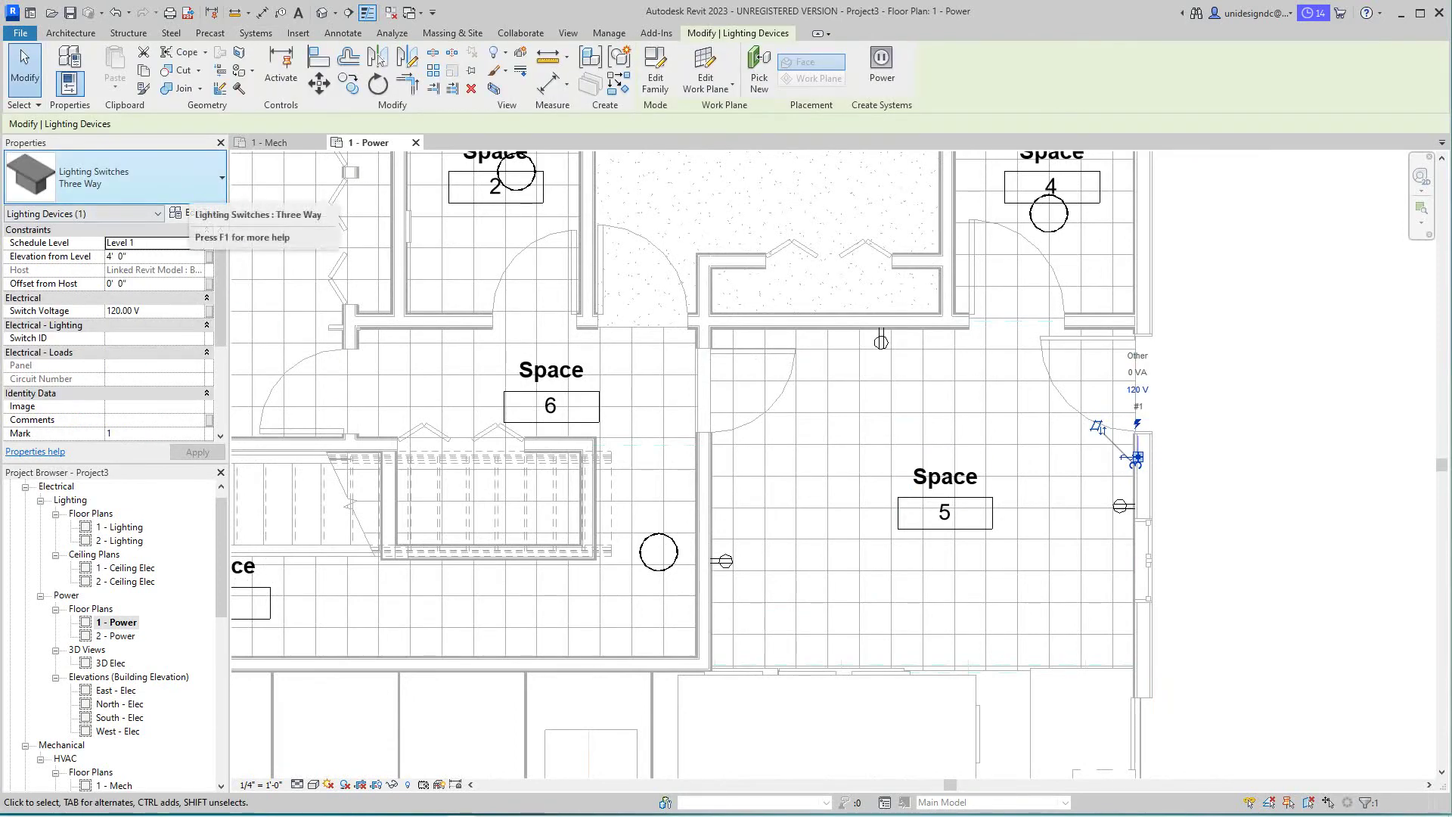
pyautogui.click(113, 177)
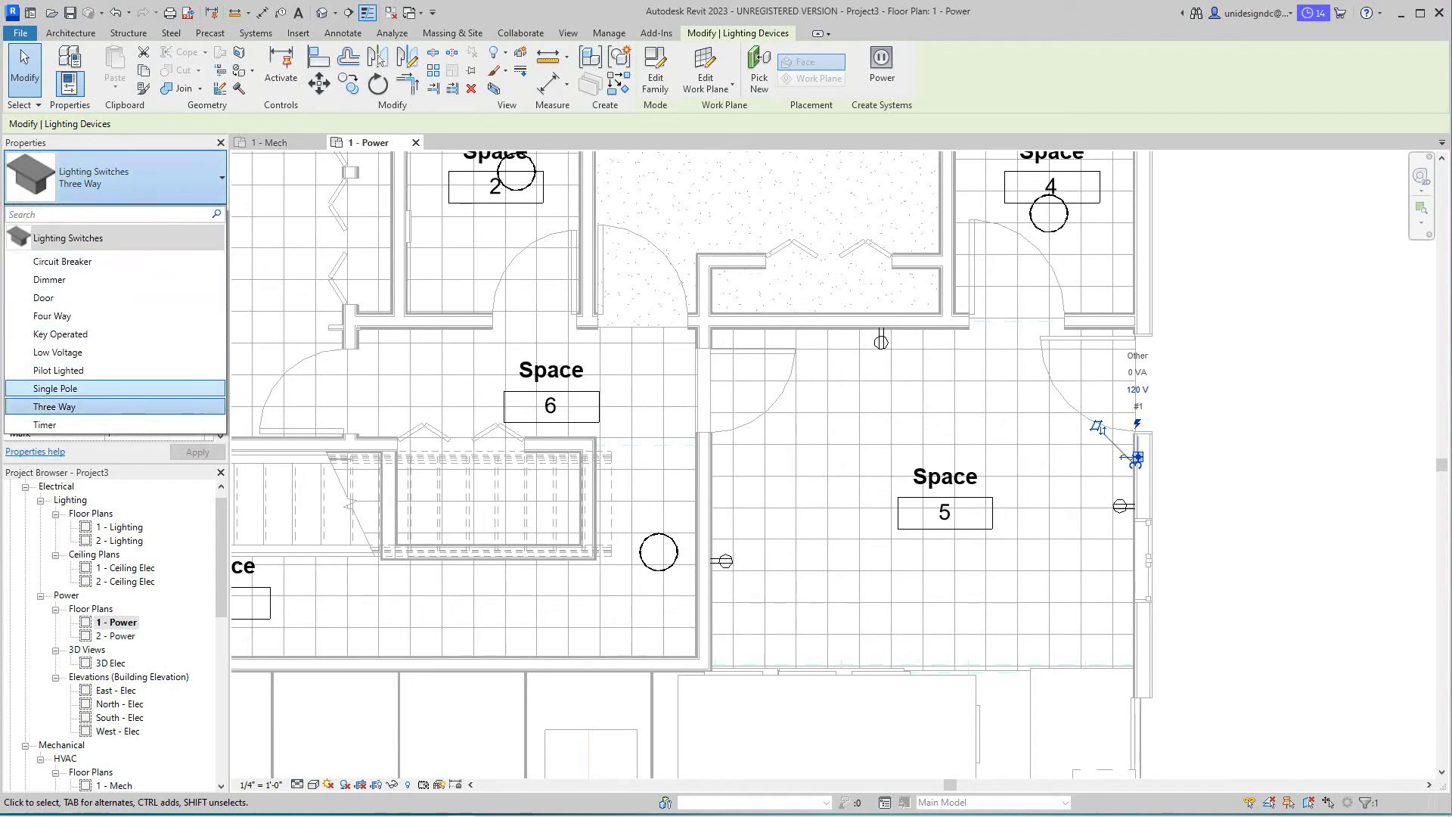
pyautogui.click(57, 389)
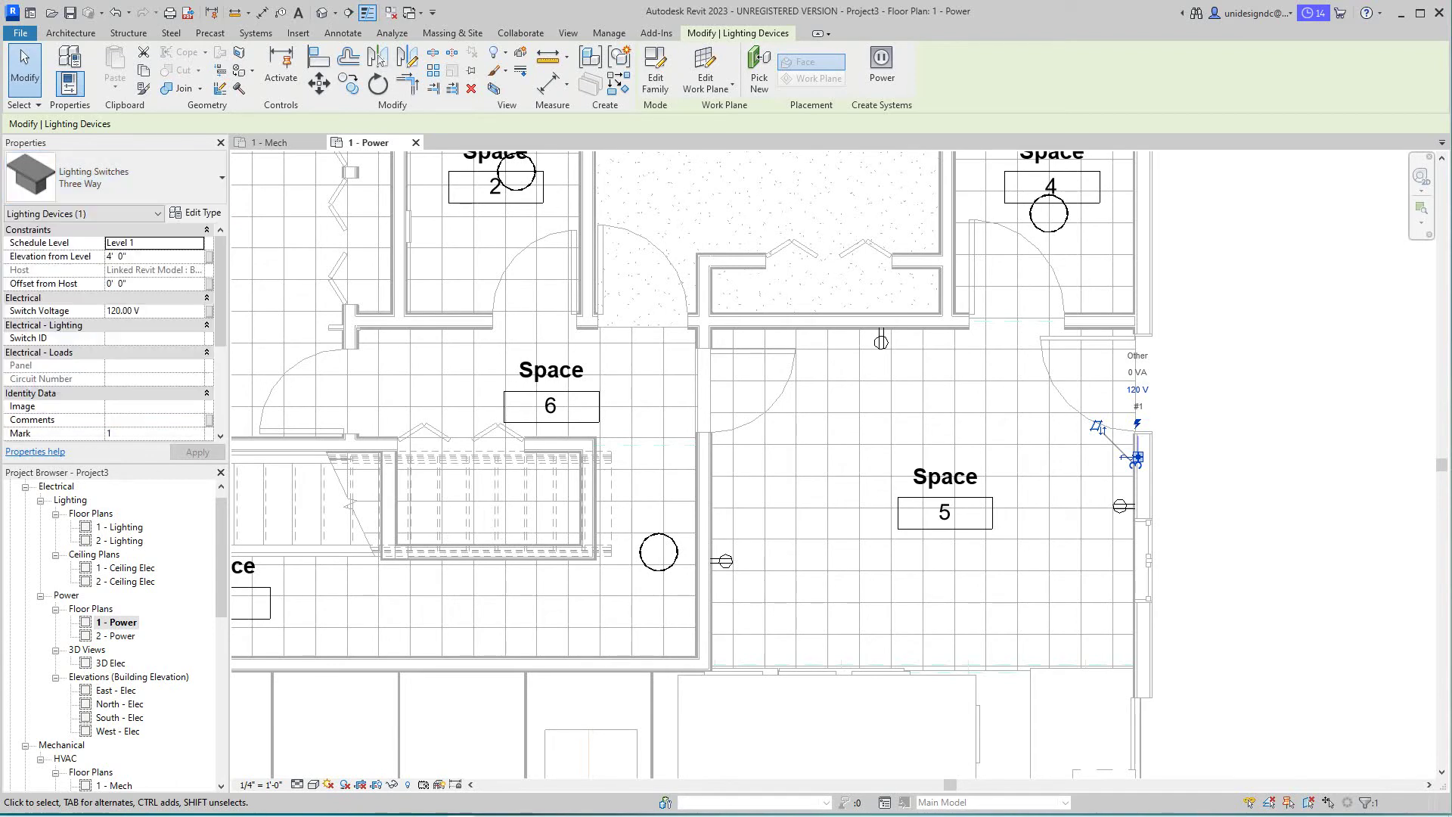
pyautogui.press('Escape')
pyautogui.scroll(-2, 845, 714)
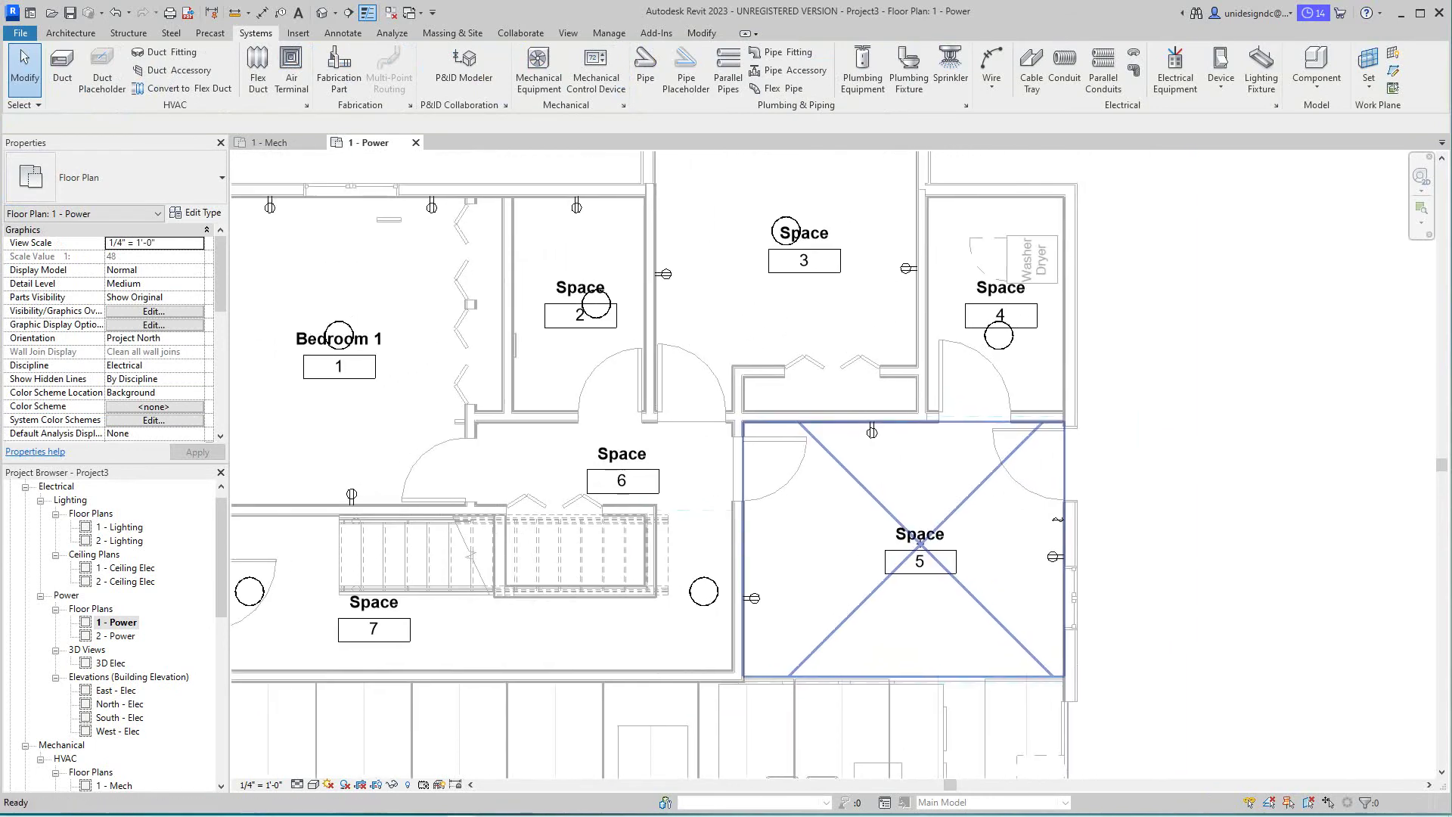
pyautogui.scroll(3, 1030, 398)
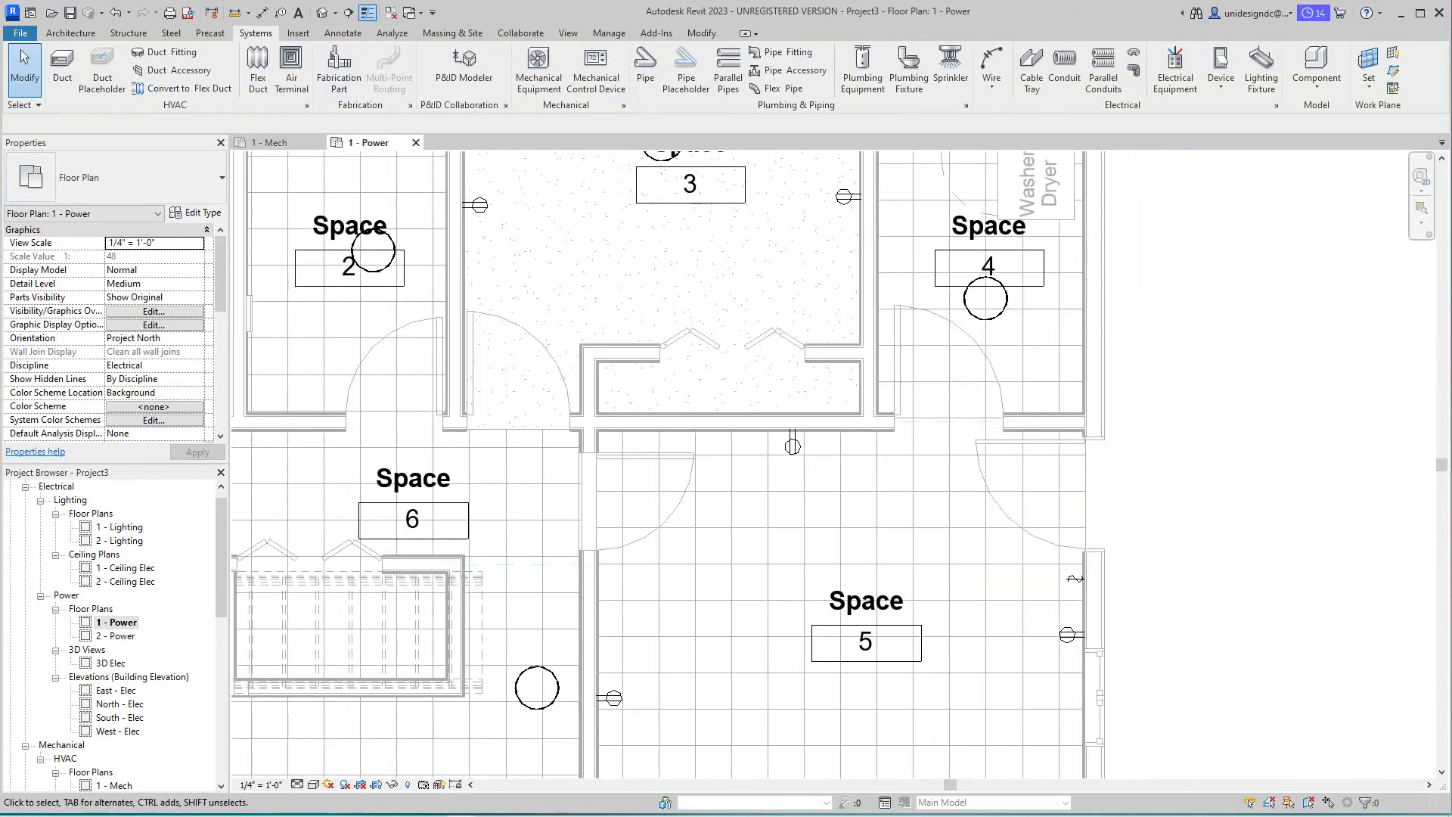
# Step: Place Three Way lighting switches beside the doors of Space 4 and Space 3, on the walls east of each opening
pyautogui.click(1221, 85)
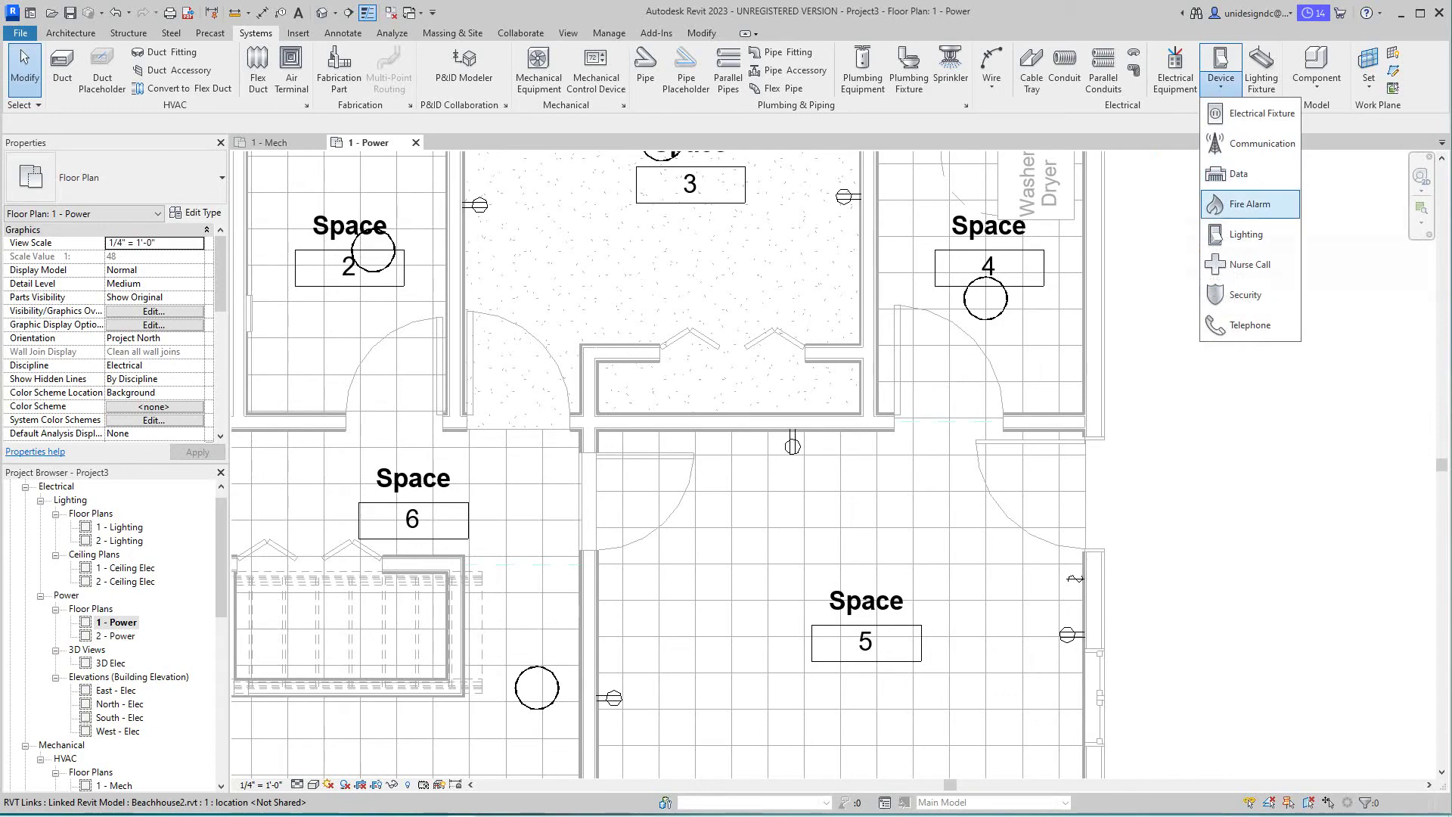
pyautogui.click(1247, 234)
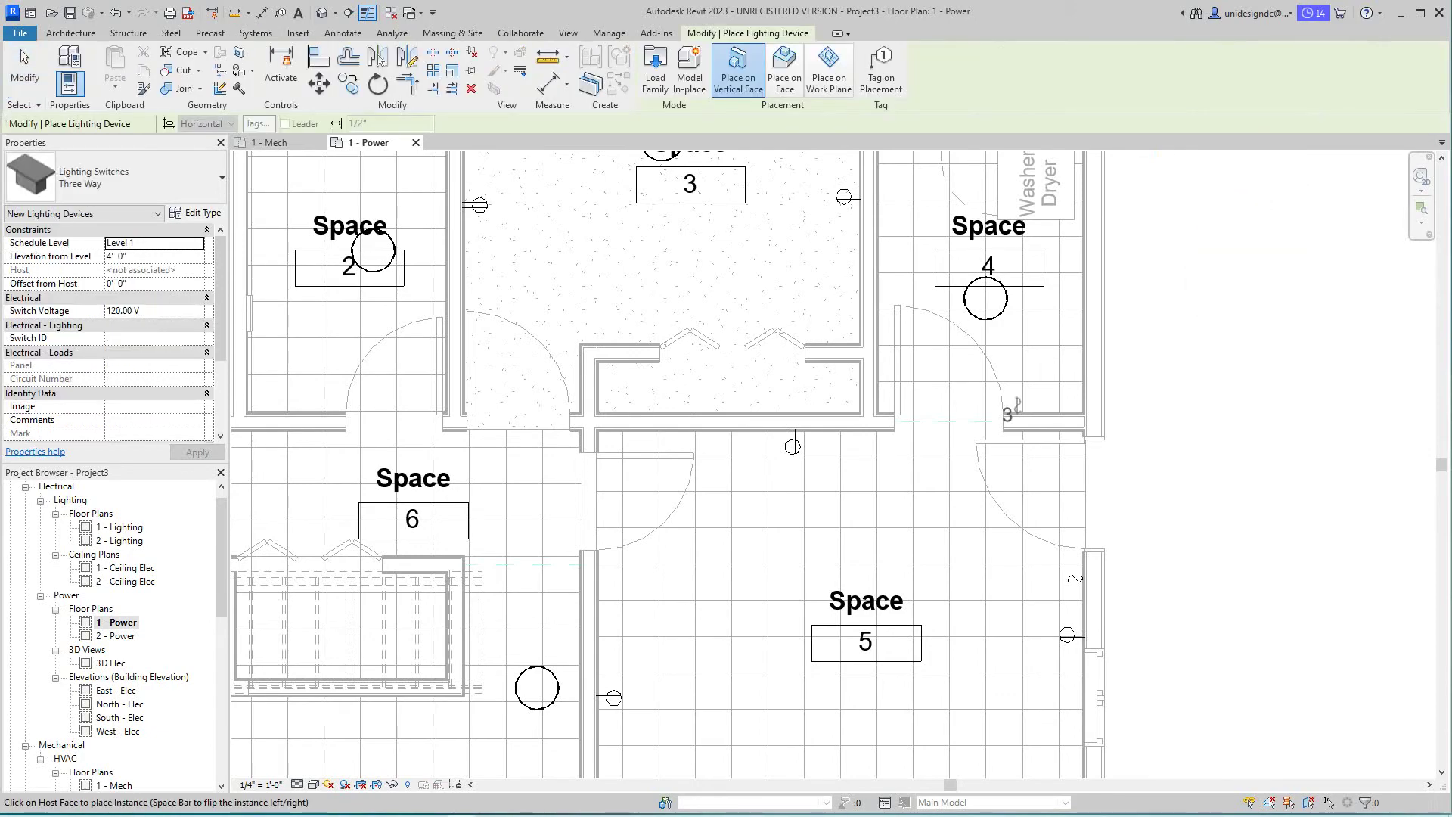
pyautogui.scroll(-3, 983, 413)
pyautogui.scroll(4, 1286, 447)
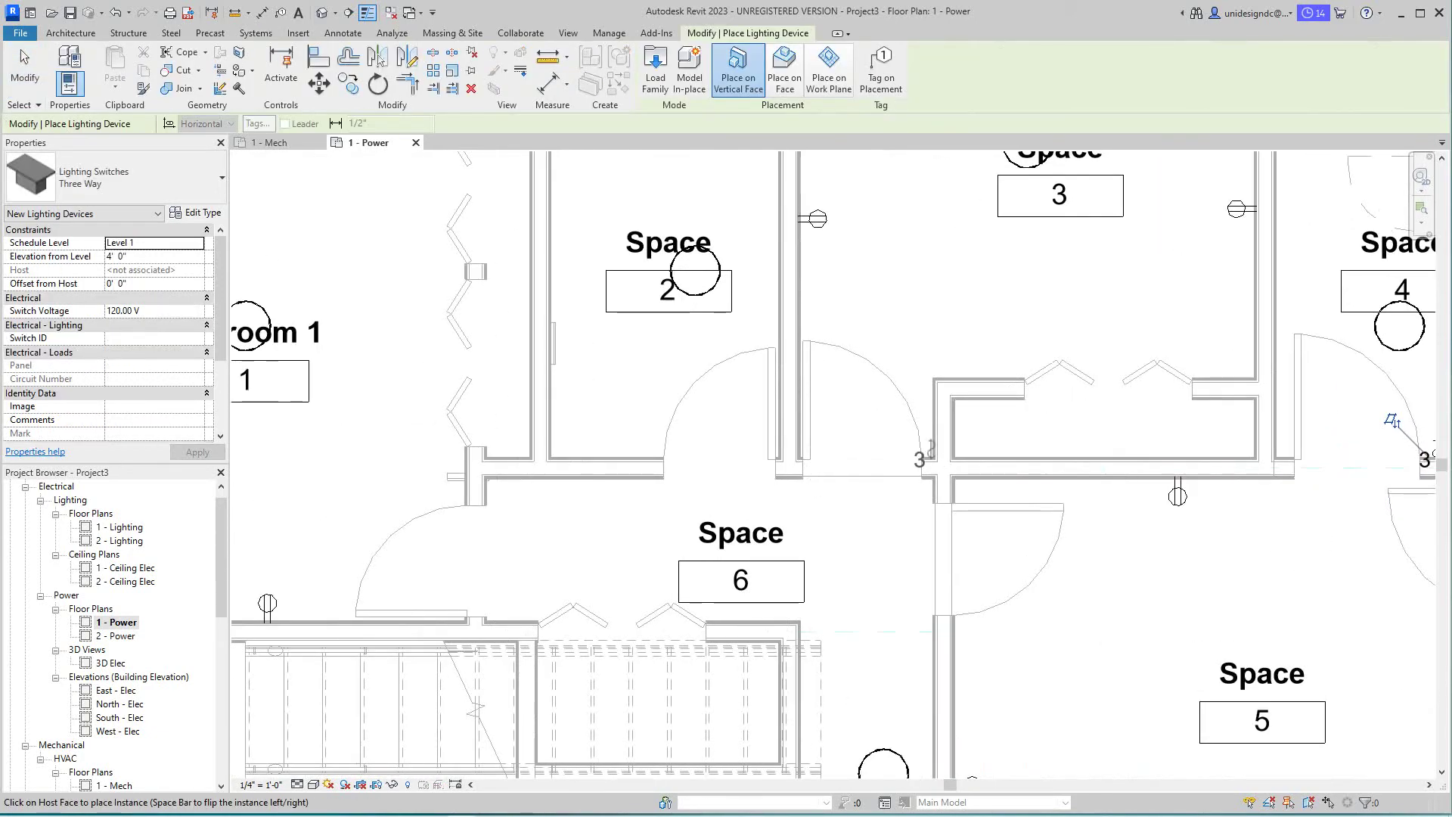
pyautogui.scroll(2, 926, 452)
pyautogui.scroll(-5, 923, 461)
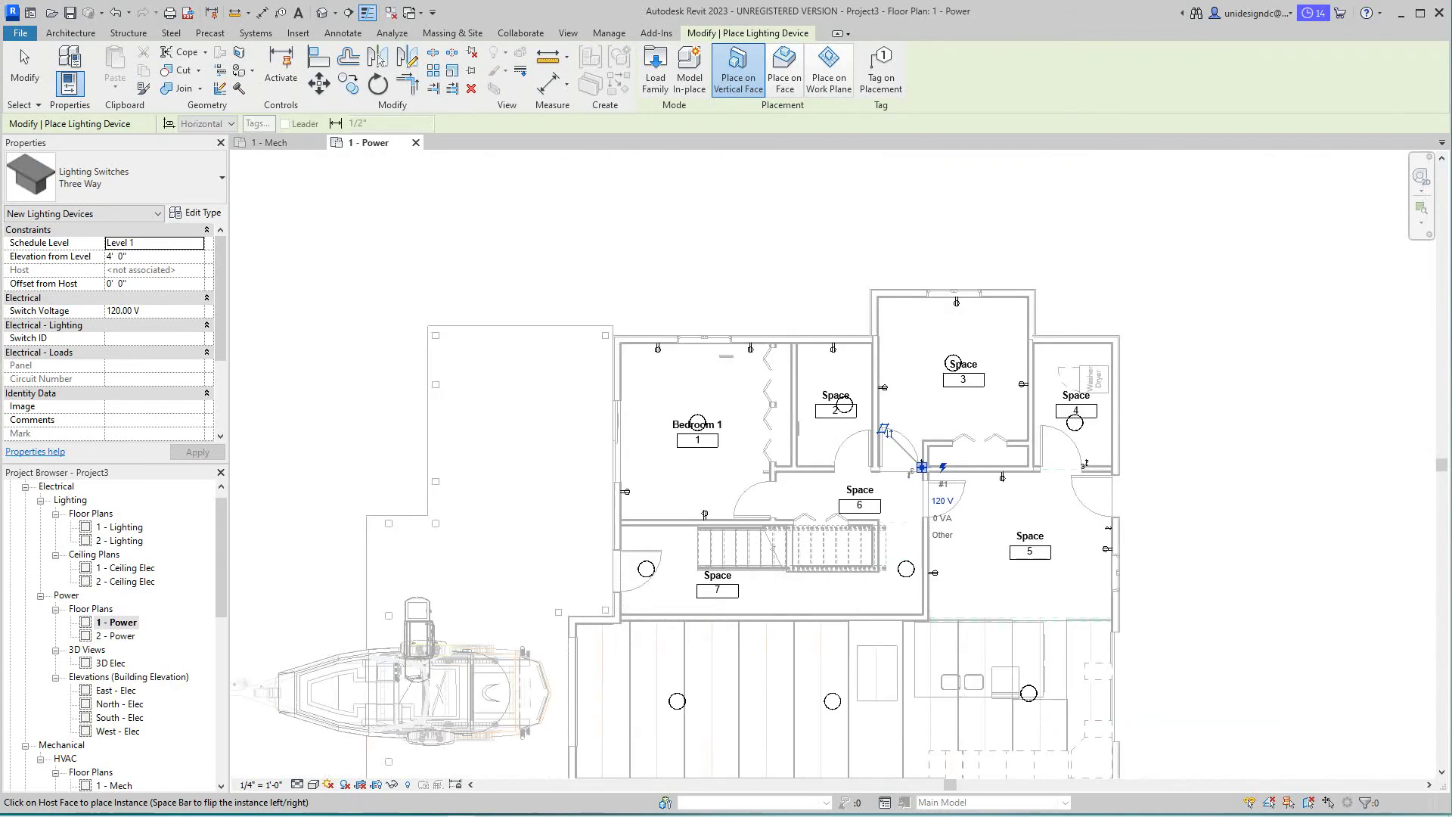
# Step: Place Three Way lighting switches on Space 2's south wall west of its door and on Bedroom 1's east wall just north of its door
pyautogui.scroll(4, 922, 467)
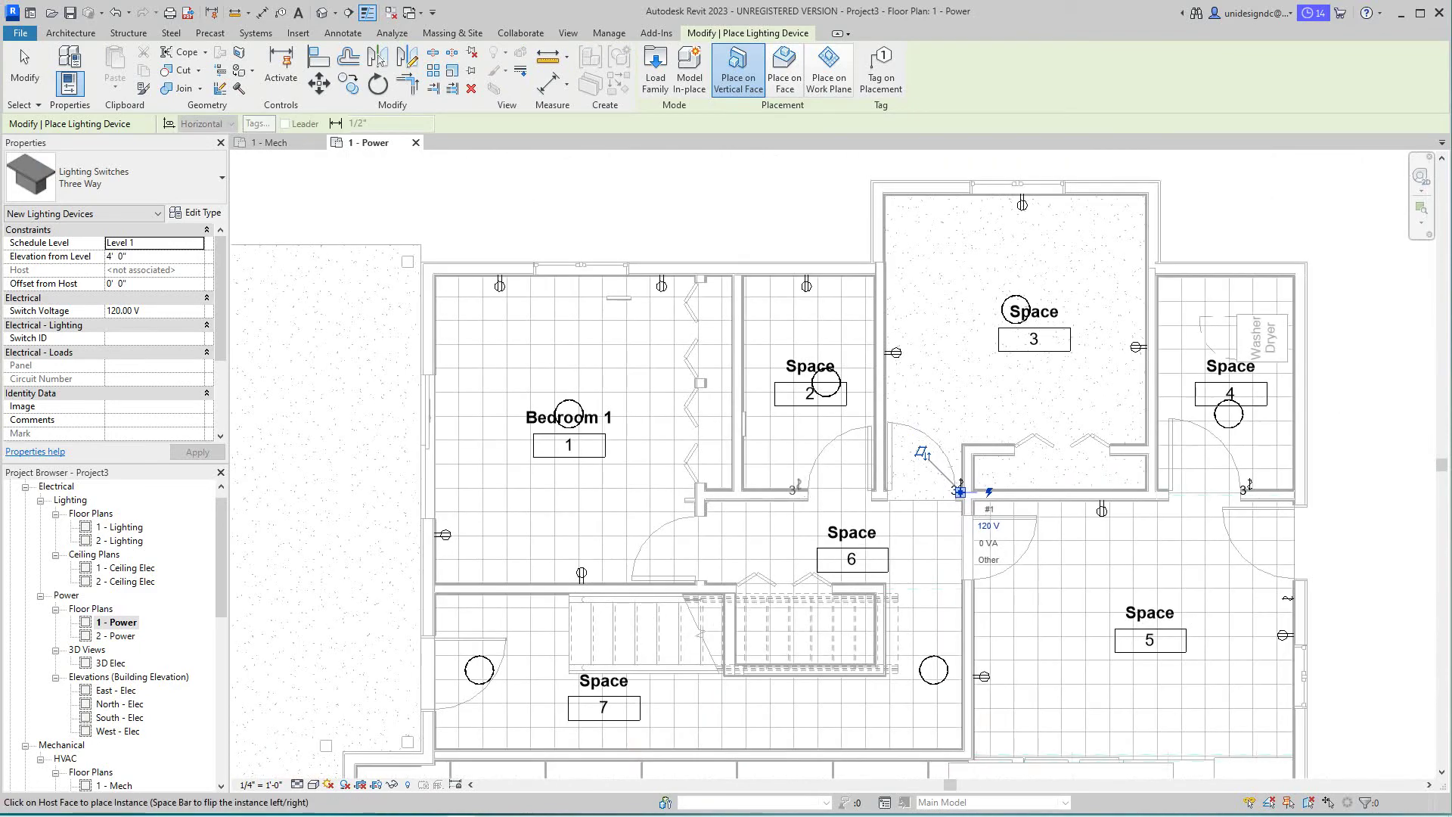
pyautogui.scroll(2, 690, 496)
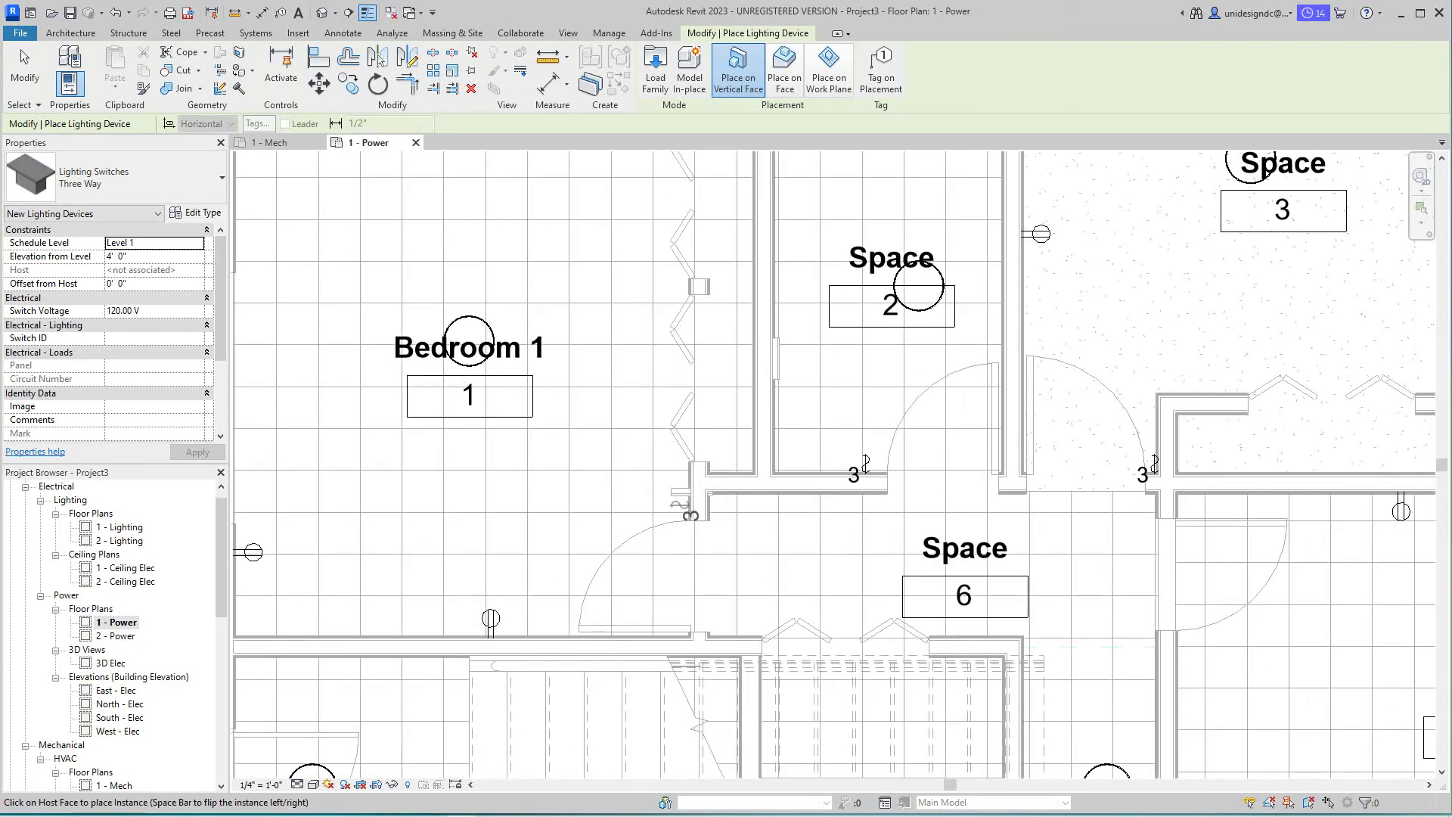
pyautogui.scroll(-3, 693, 504)
pyautogui.scroll(-4, 693, 504)
pyautogui.moveTo(693, 505); pyautogui.dragTo(676, 343, button='middle')
pyautogui.scroll(5, 779, 441)
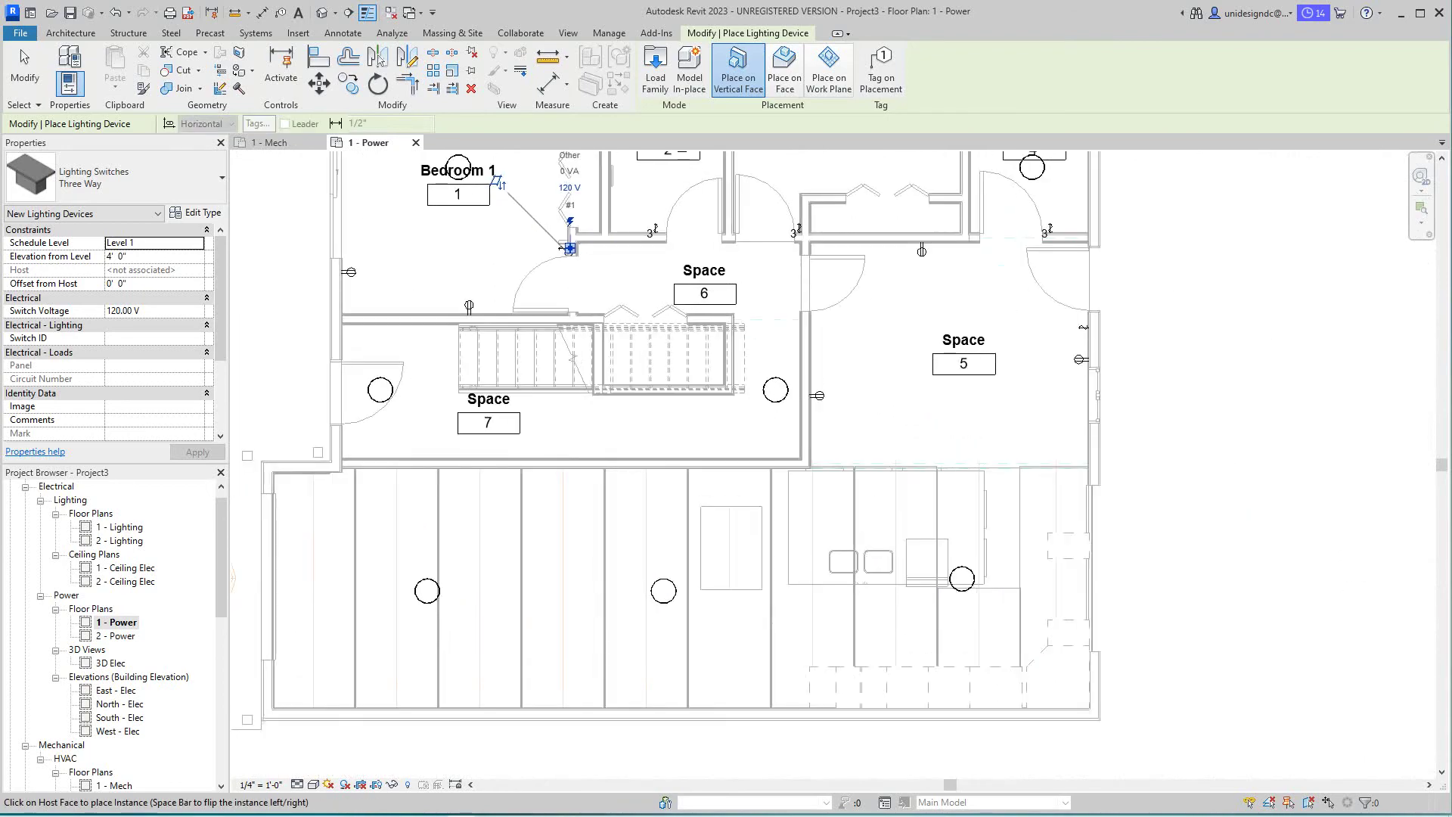
# Step: Place a Three Way lighting switch on Space 5's west wall, just south of the door from the hallway
pyautogui.moveTo(779, 440); pyautogui.dragTo(792, 555, button='middle')
pyautogui.moveTo(576, 361); pyautogui.dragTo(383, 306, button='middle')
pyautogui.scroll(3, 382, 307)
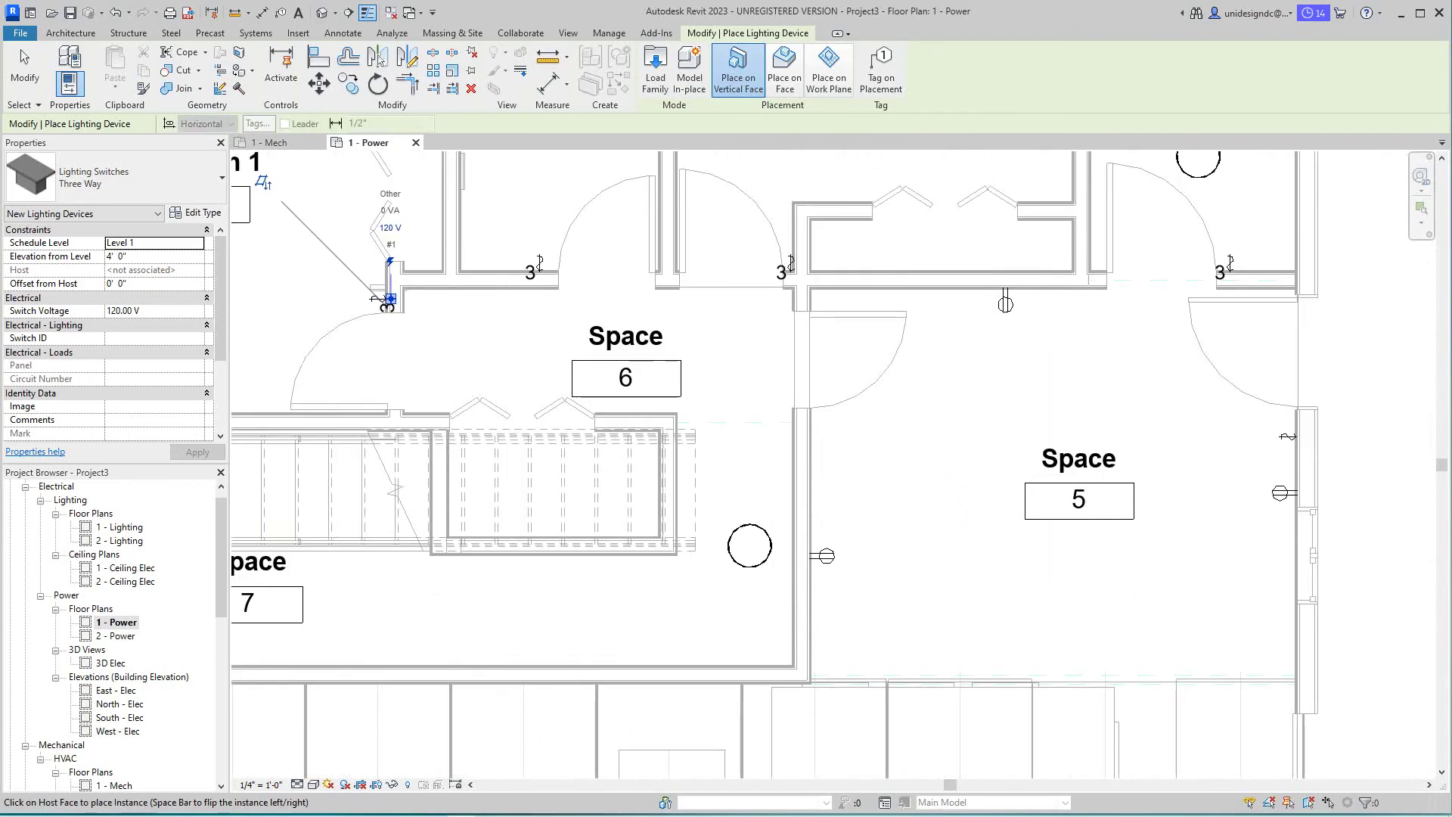
pyautogui.click(812, 425)
pyautogui.scroll(-3, 831, 446)
pyautogui.moveTo(831, 446); pyautogui.dragTo(896, 548, button='middle')
pyautogui.scroll(-5, 833, 454)
pyautogui.scroll(2, 911, 556)
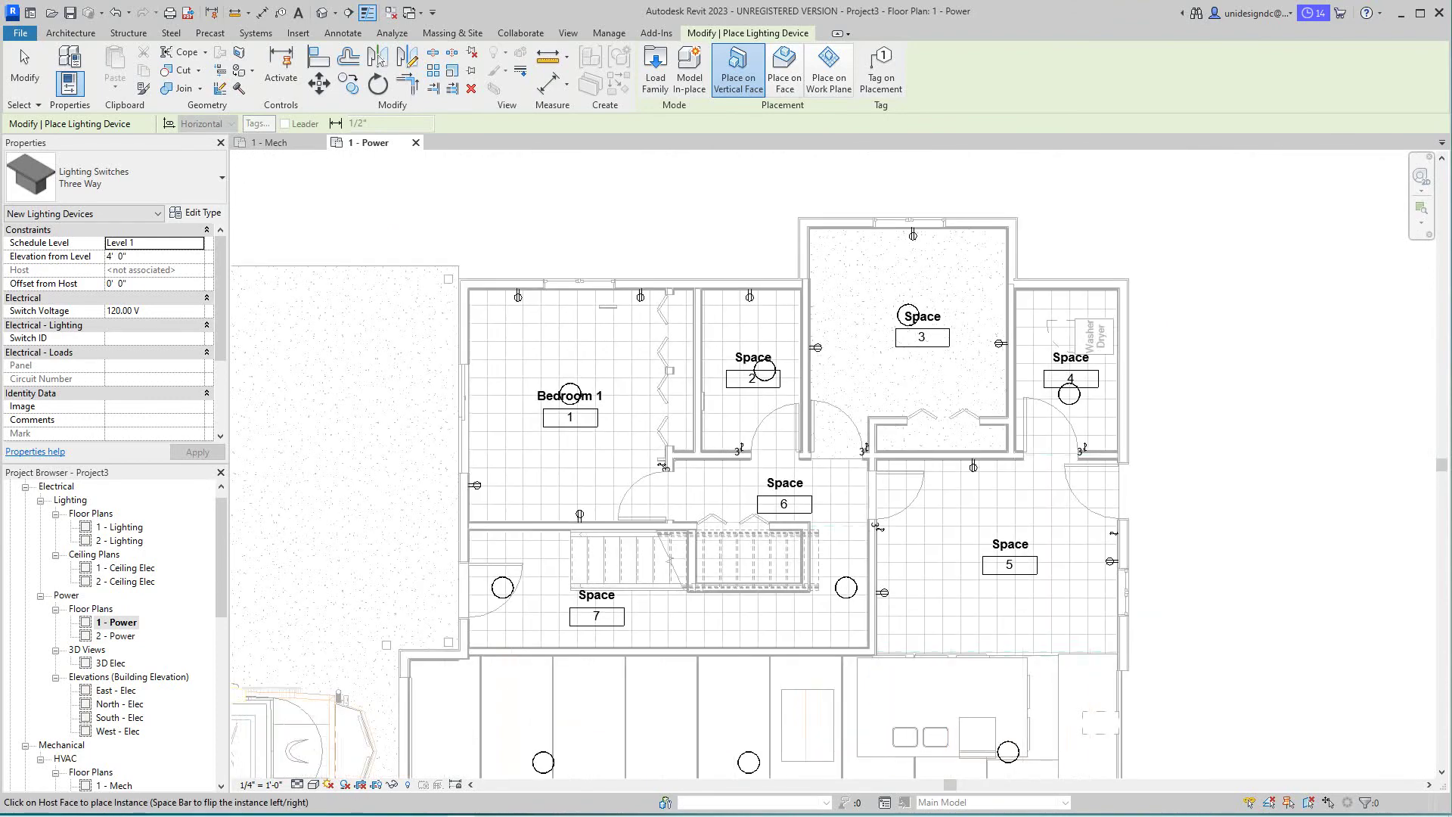
# Step: Review the placement of the lighting switches and receptacles across the first-floor rooms
pyautogui.scroll(2, 927, 502)
pyautogui.scroll(-3, 930, 502)
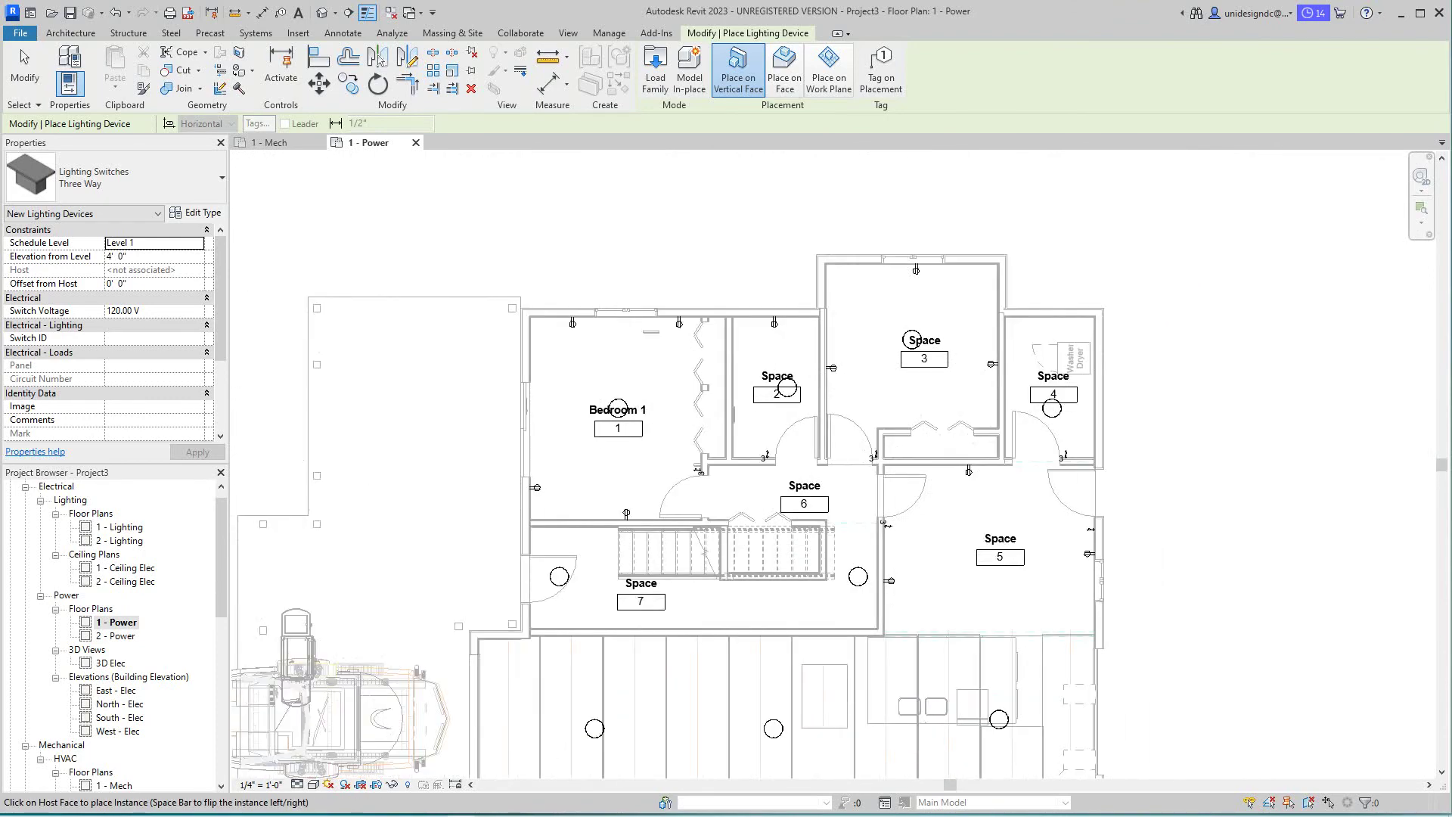
pyautogui.scroll(-1, 937, 506)
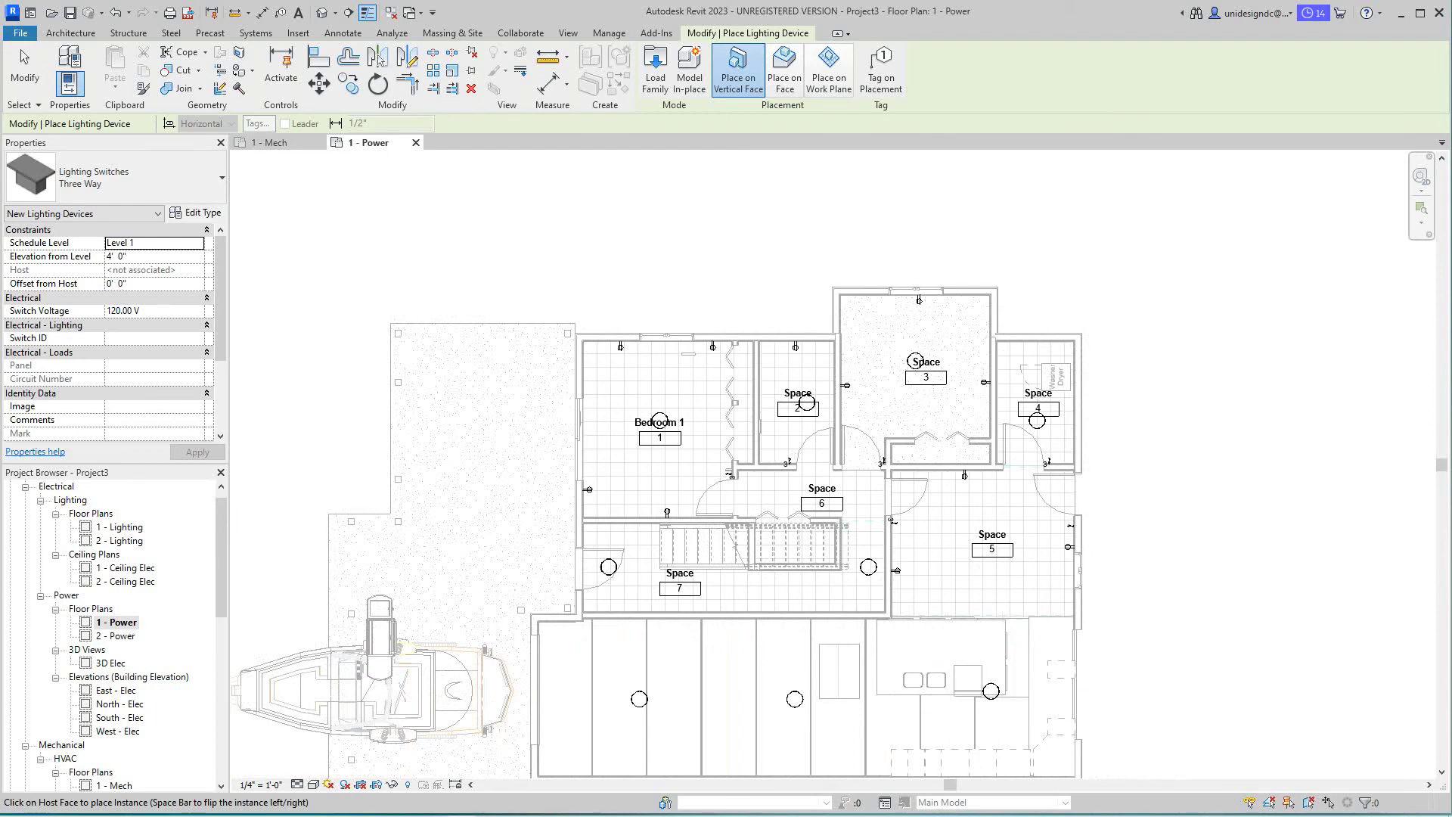
pyautogui.scroll(1, 713, 273)
pyautogui.scroll(1, 713, 273)
pyautogui.moveTo(709, 277); pyautogui.dragTo(698, 218, button='middle')
pyautogui.scroll(-1, 697, 218)
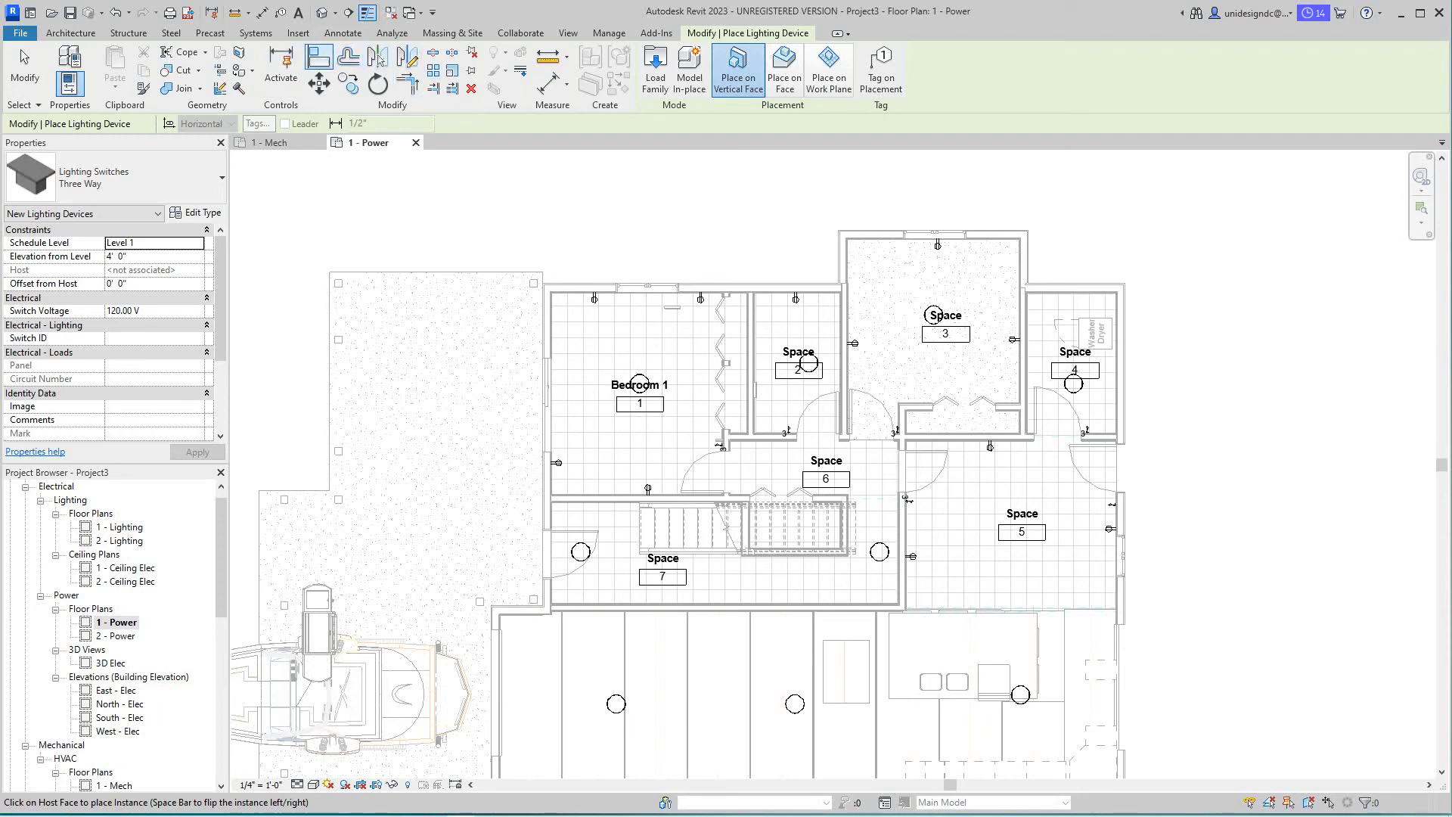
# Step: End the switch placement and browse the content categories of the Autodesk family library without loading anything
pyautogui.click(298, 33)
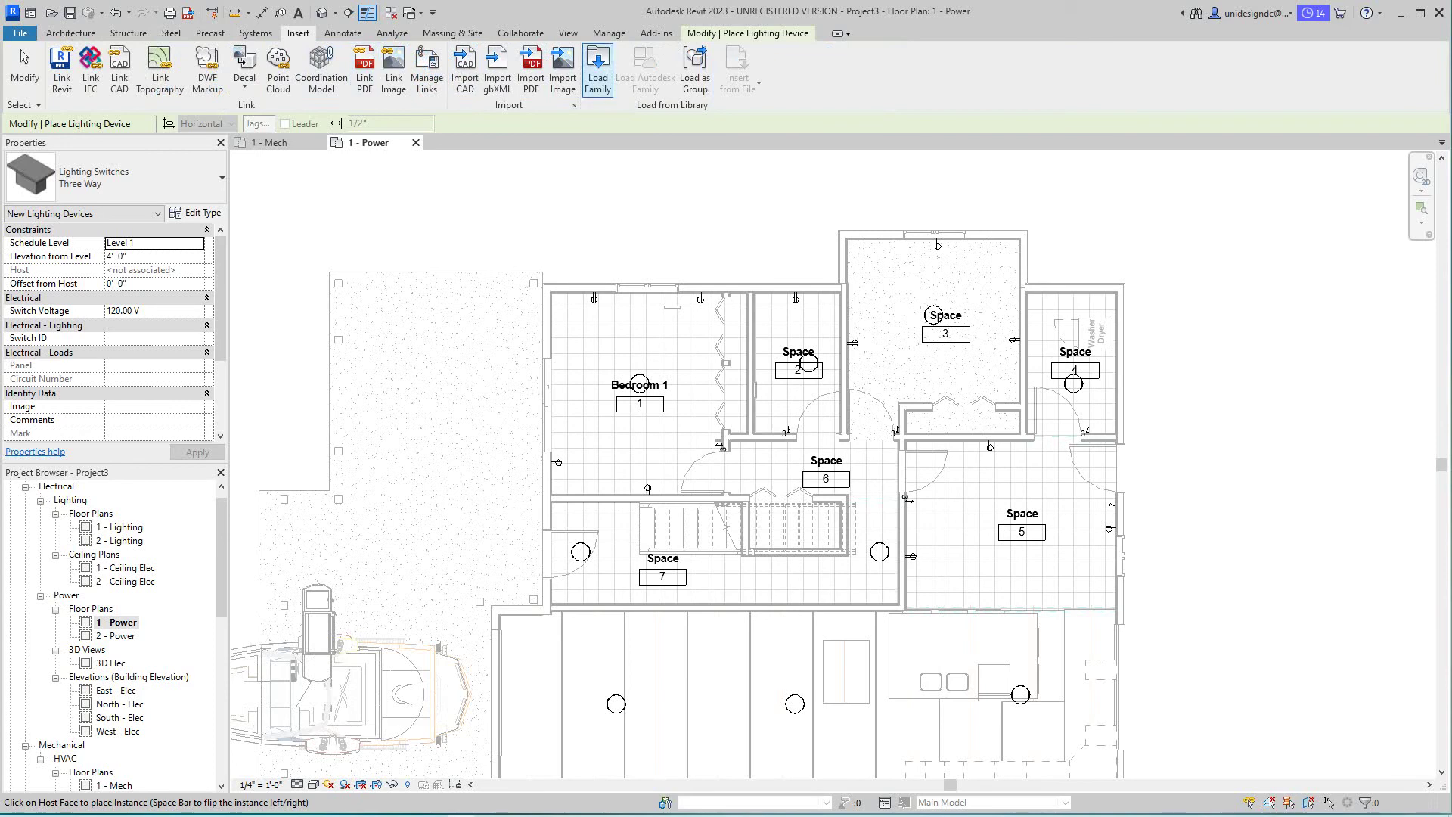
pyautogui.rightClick(628, 335)
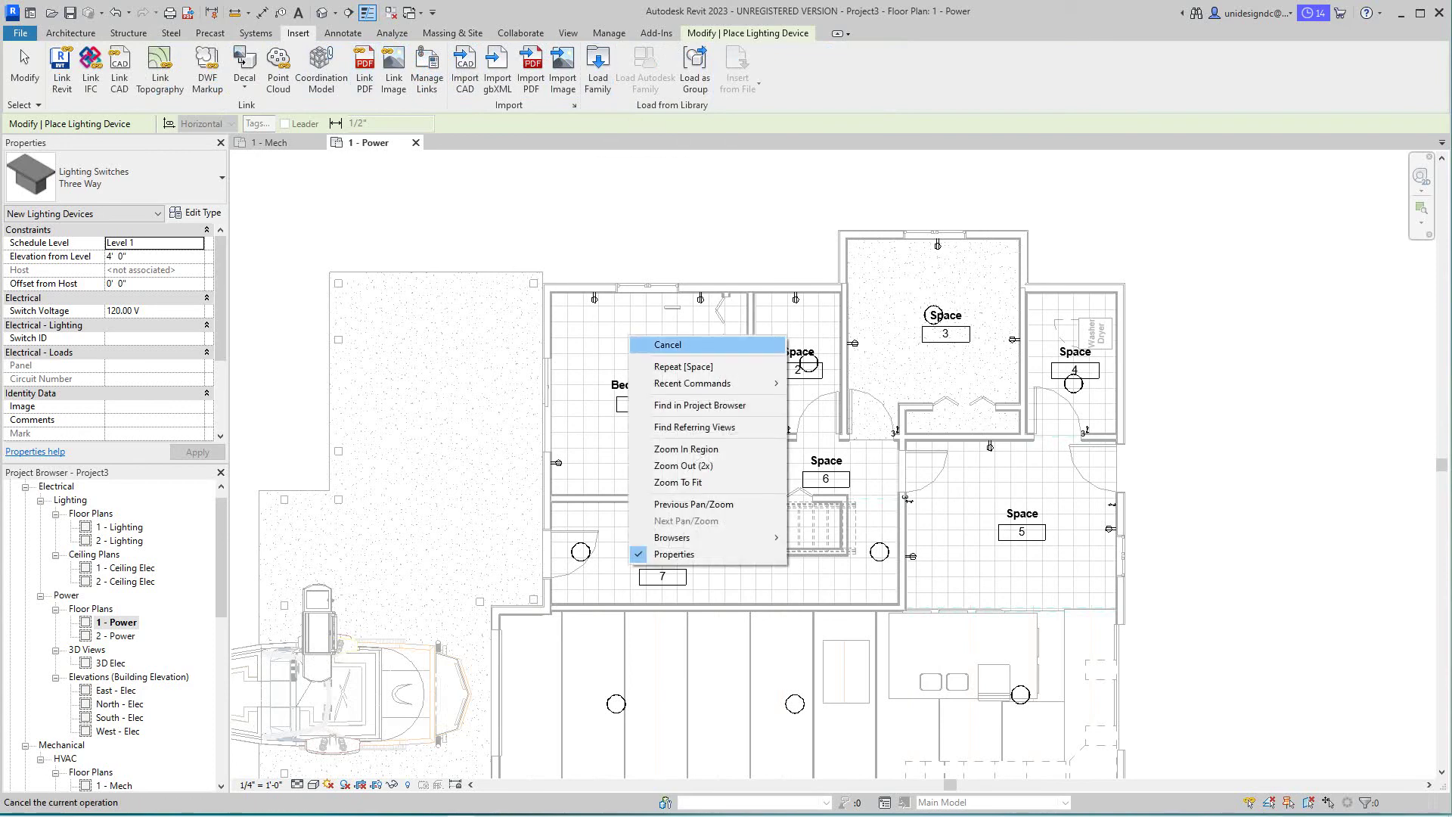
pyautogui.click(665, 345)
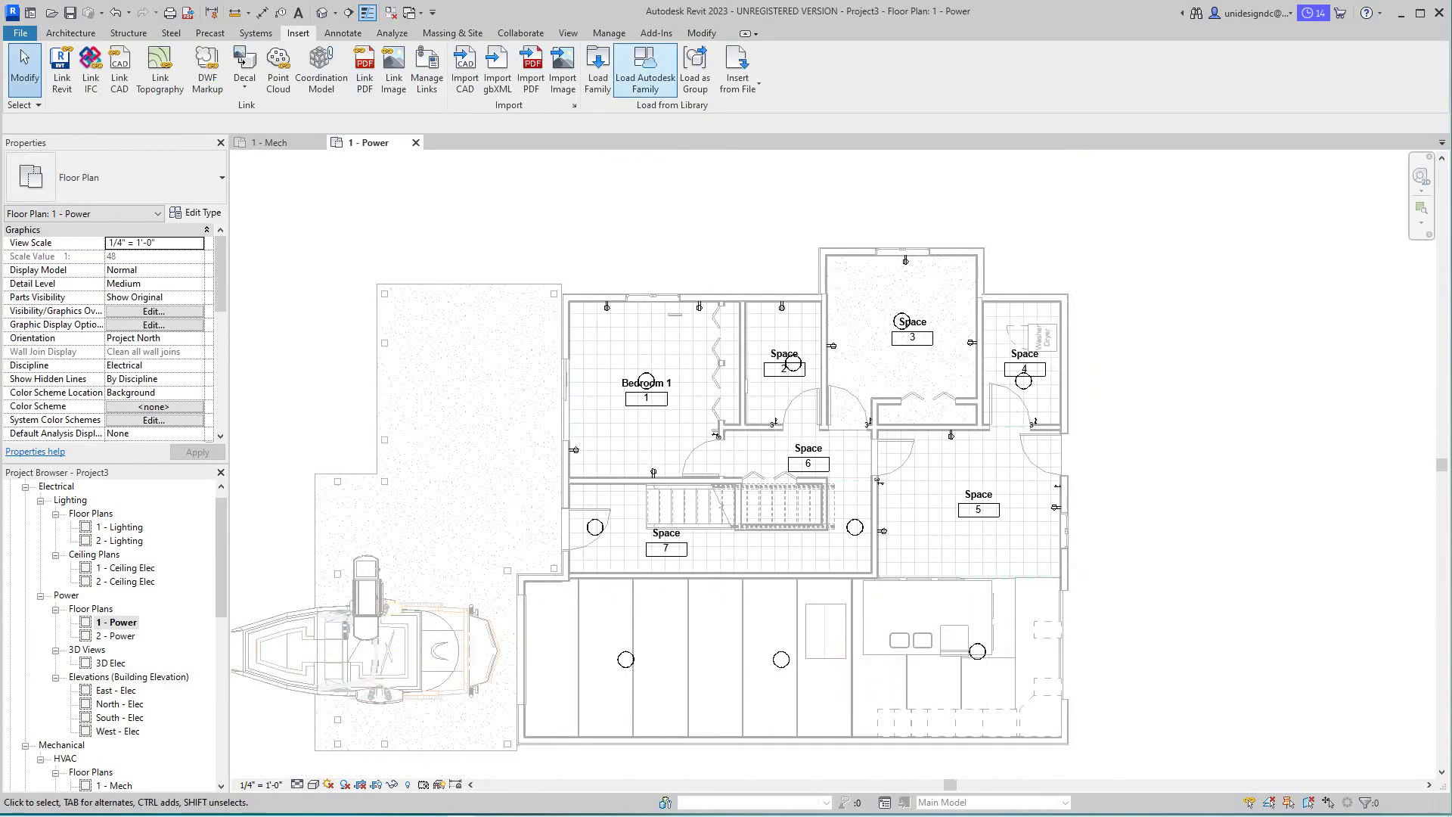
pyautogui.click(645, 70)
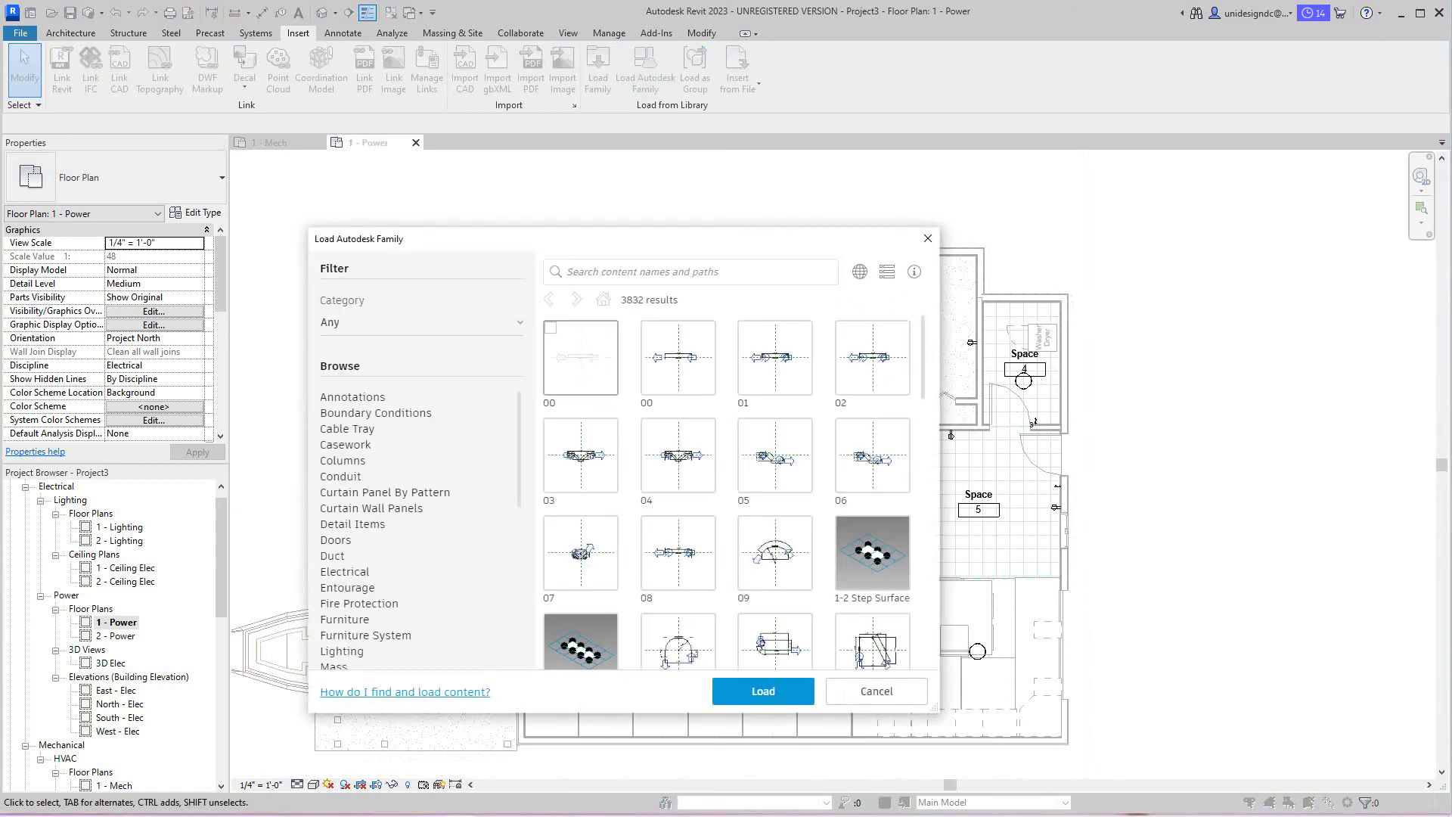
pyautogui.scroll(-5, 726, 492)
pyautogui.scroll(-5, 420, 530)
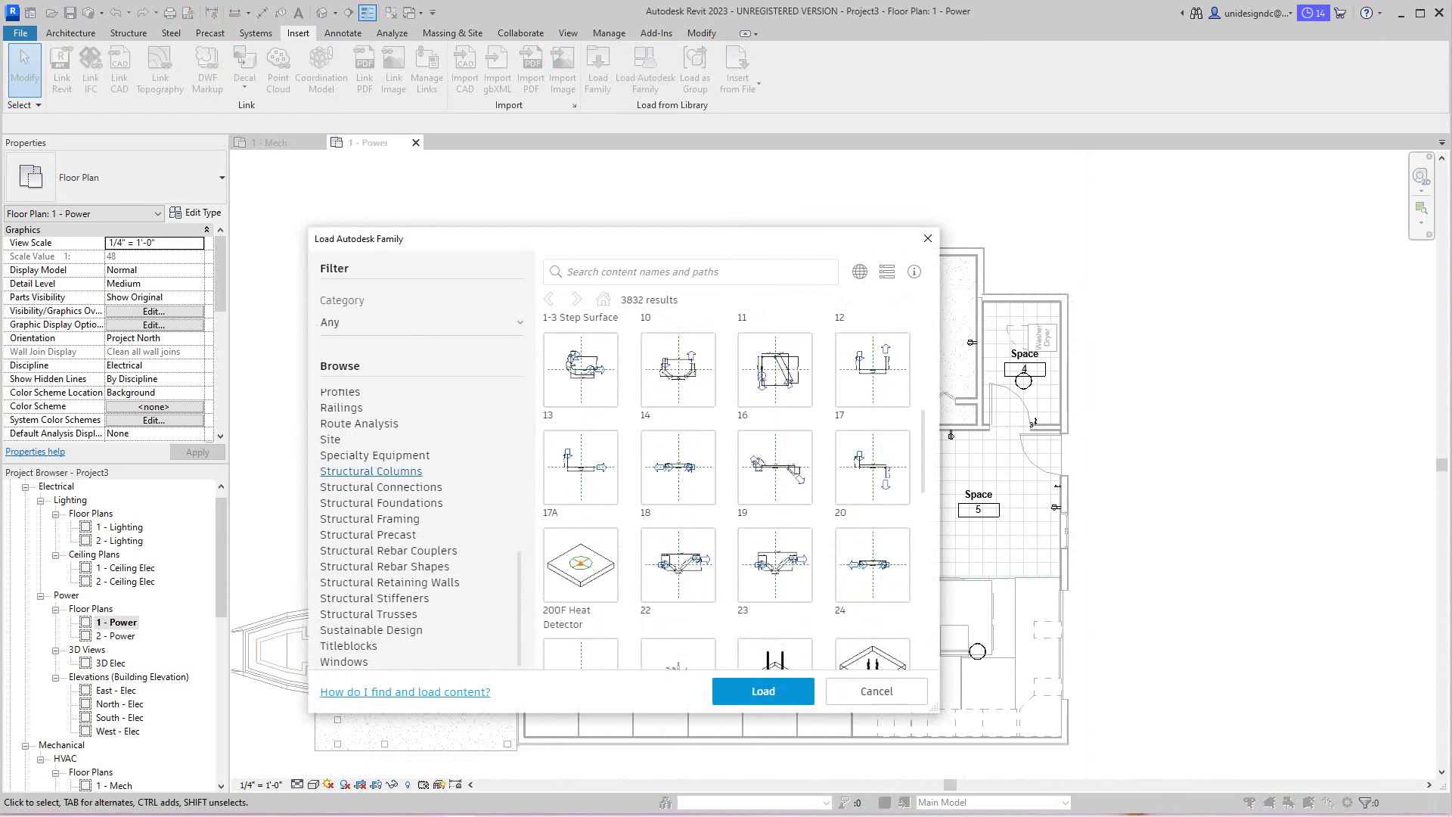
pyautogui.click(877, 690)
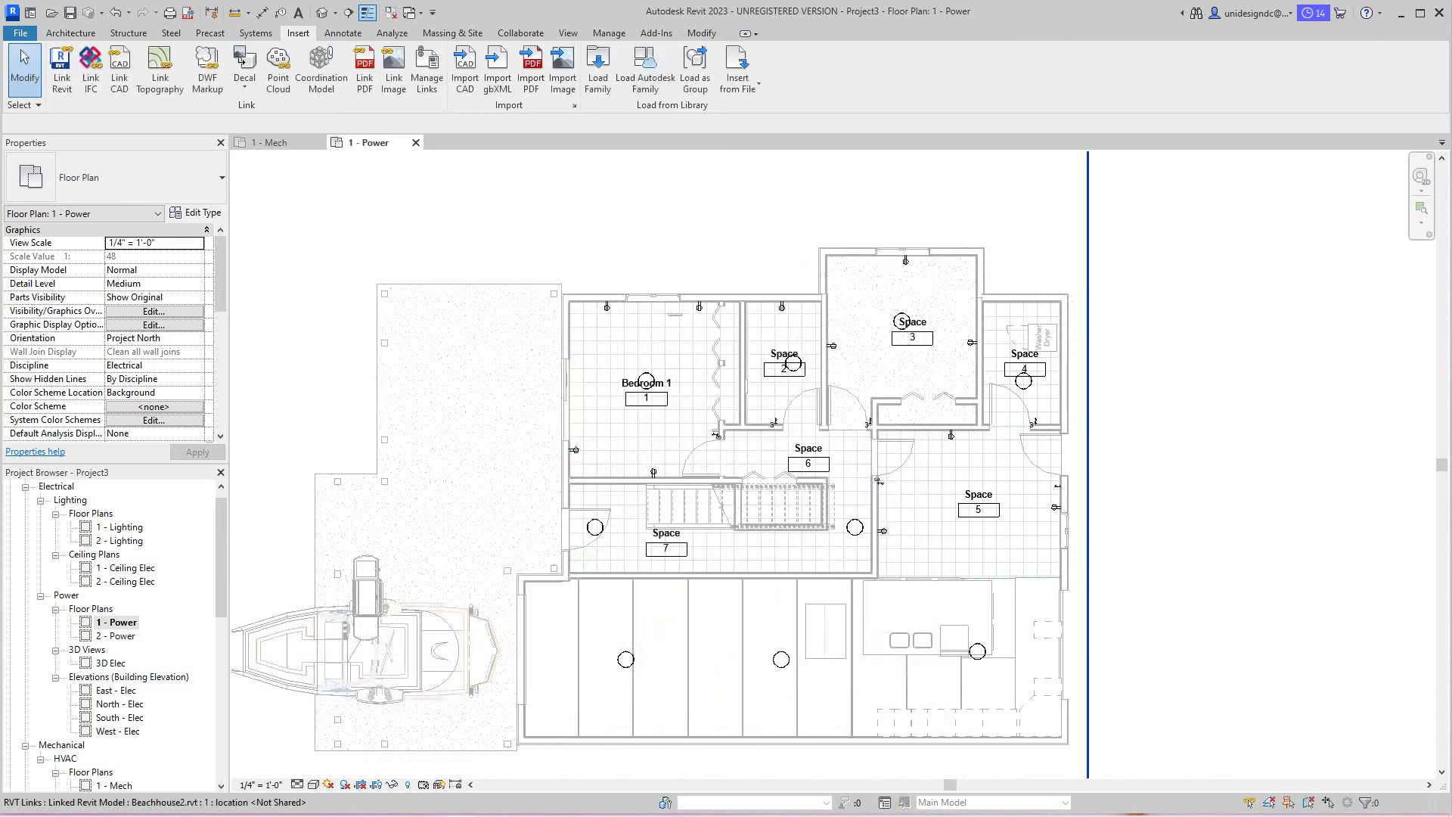
pyautogui.scroll(-2, 1066, 503)
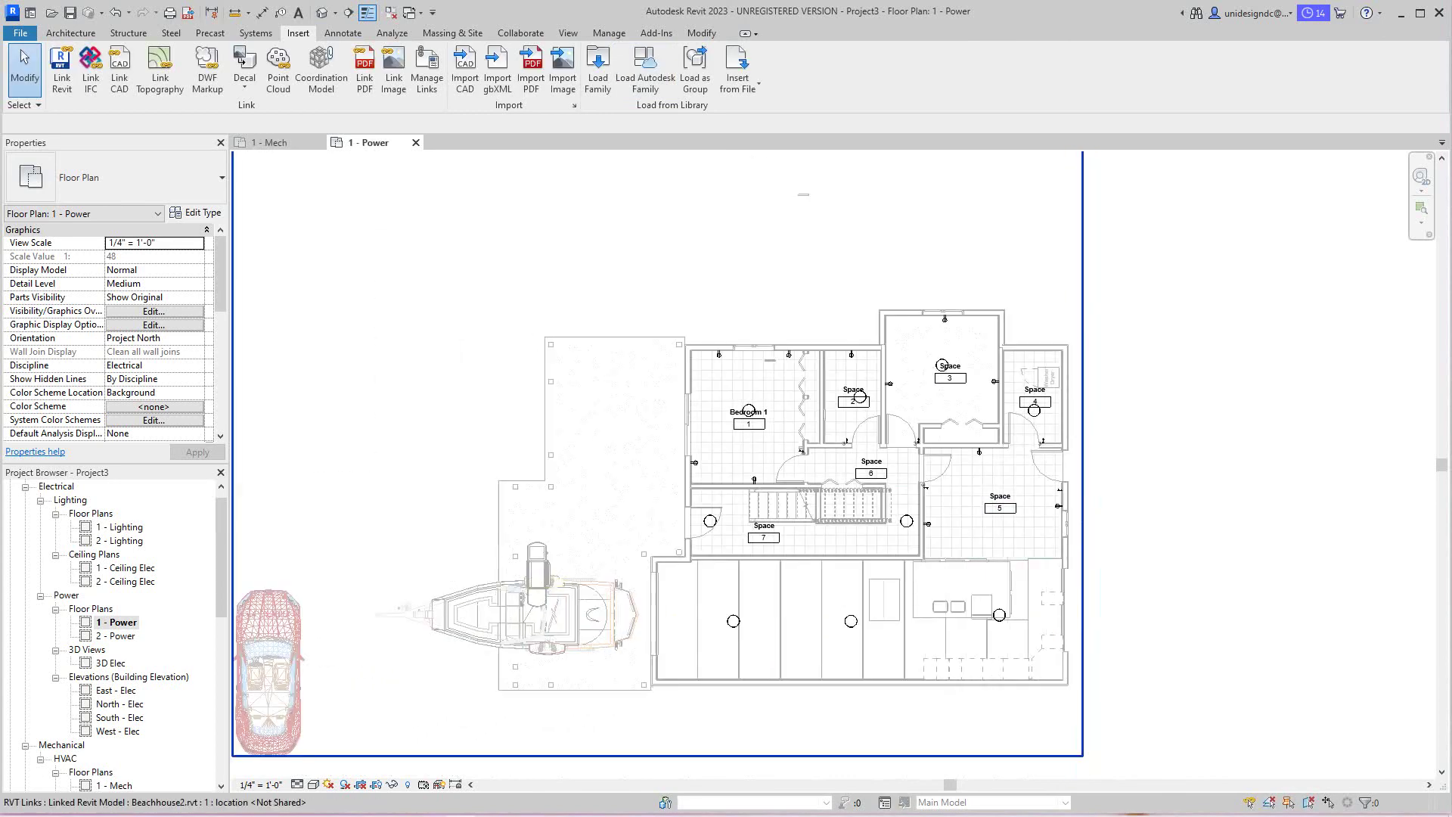
pyautogui.scroll(1, 810, 416)
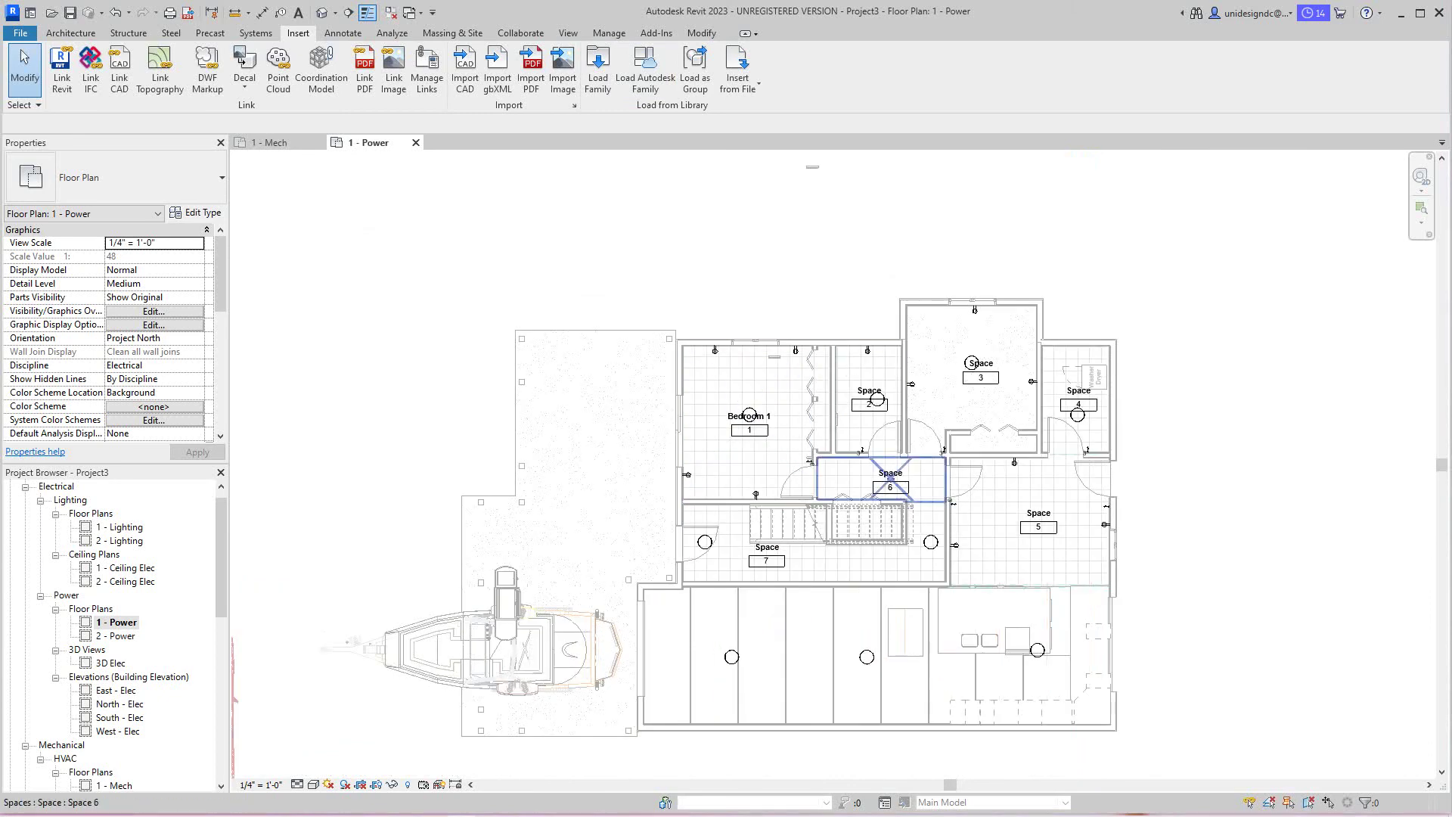
pyautogui.scroll(1, 810, 416)
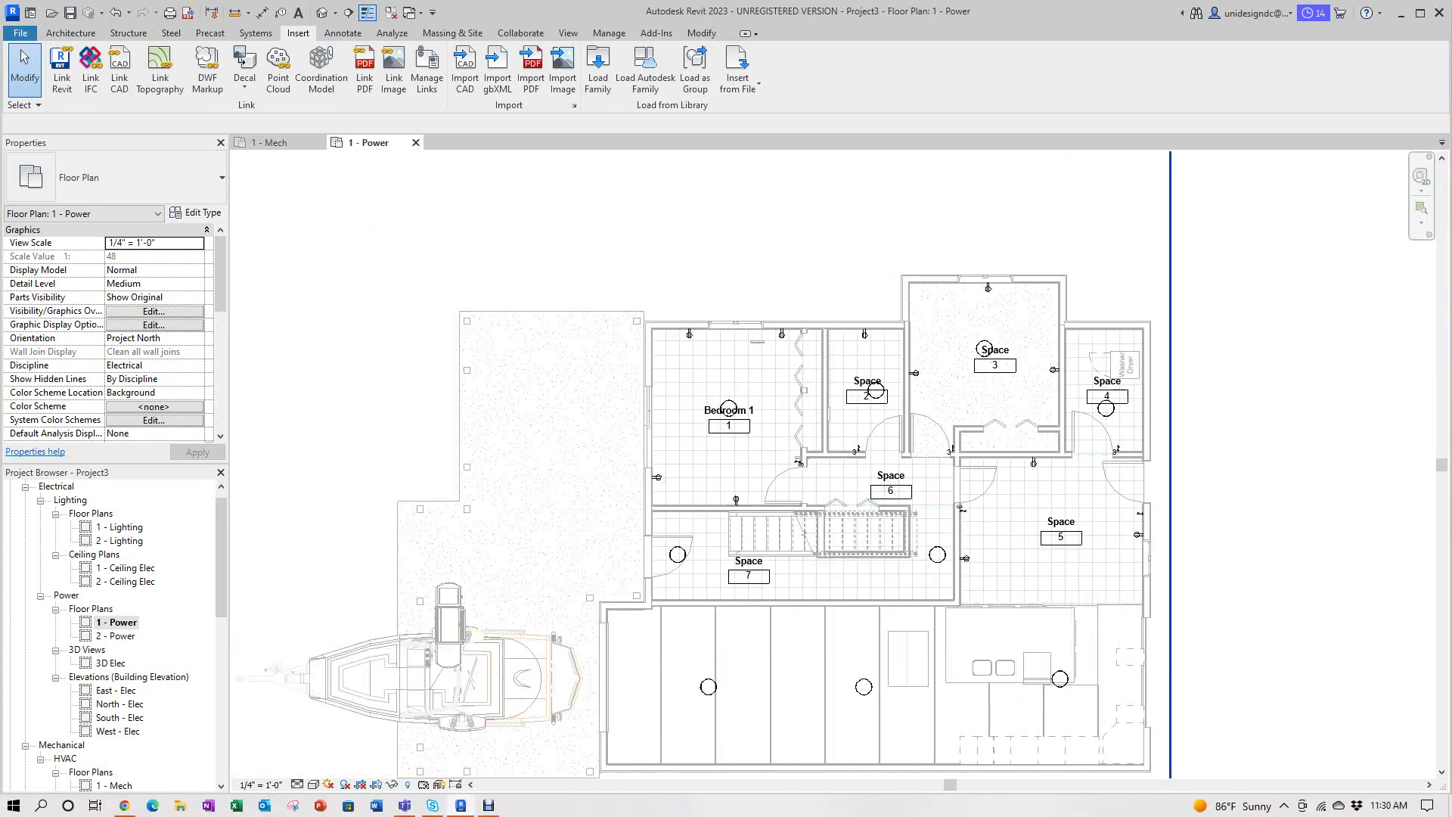
pyautogui.moveTo(489, 806)
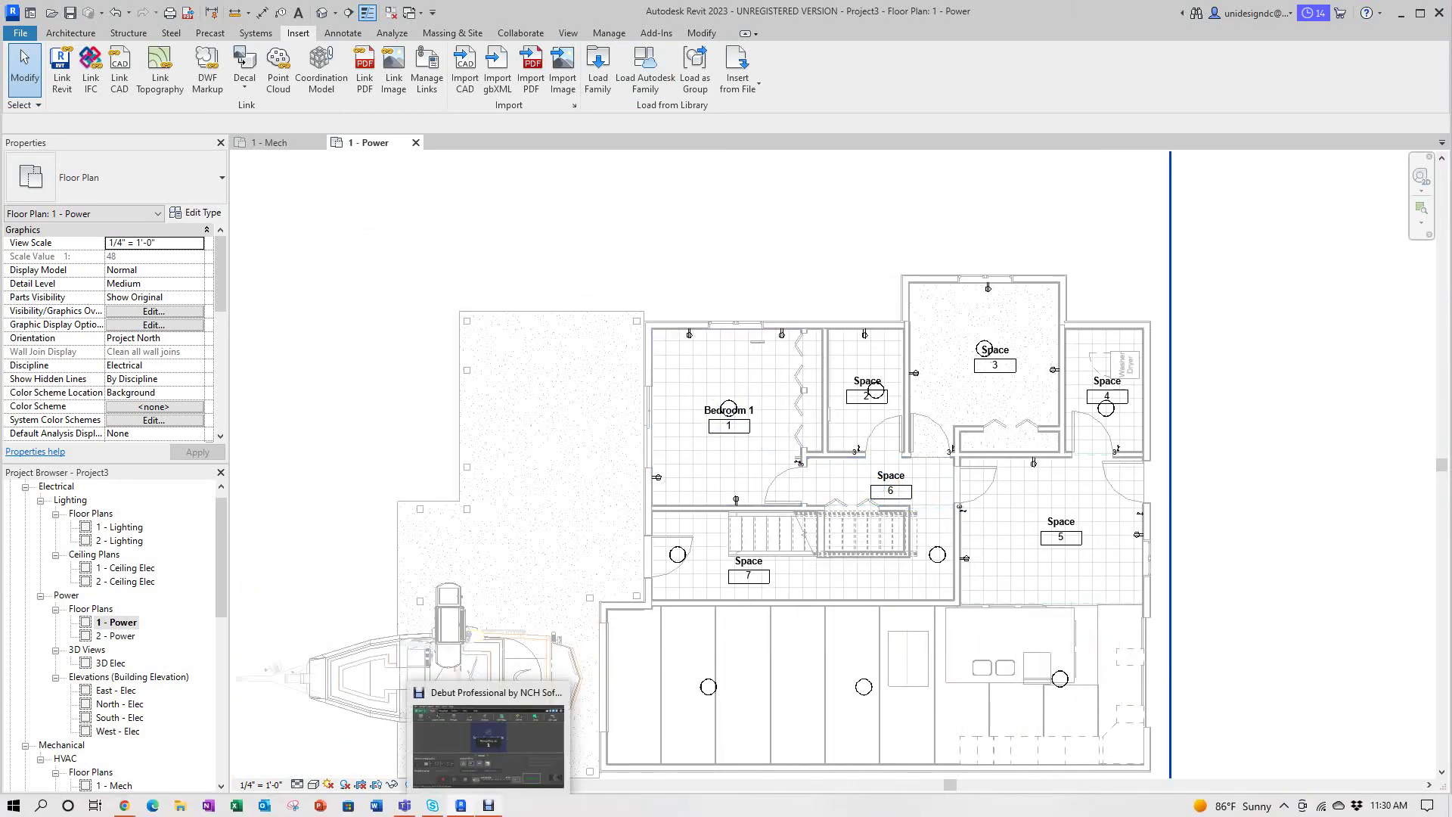